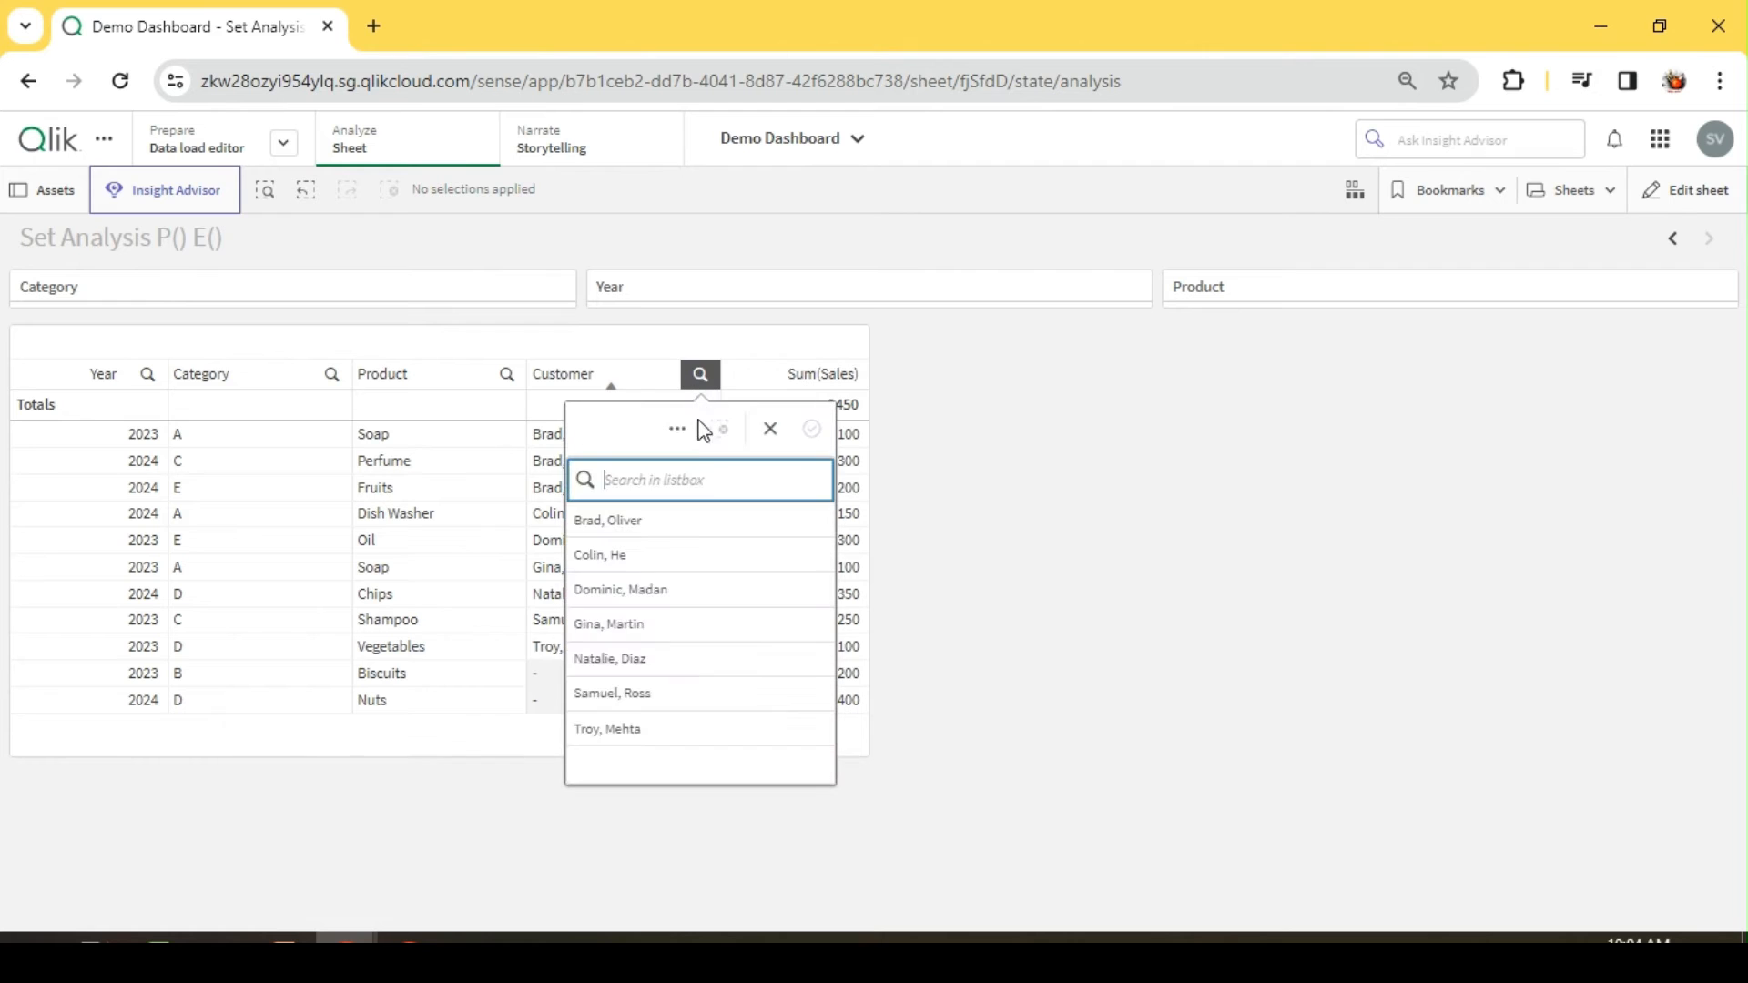
Step: Check the Customer column's selection options and select the first two customers in the table
click(685, 429)
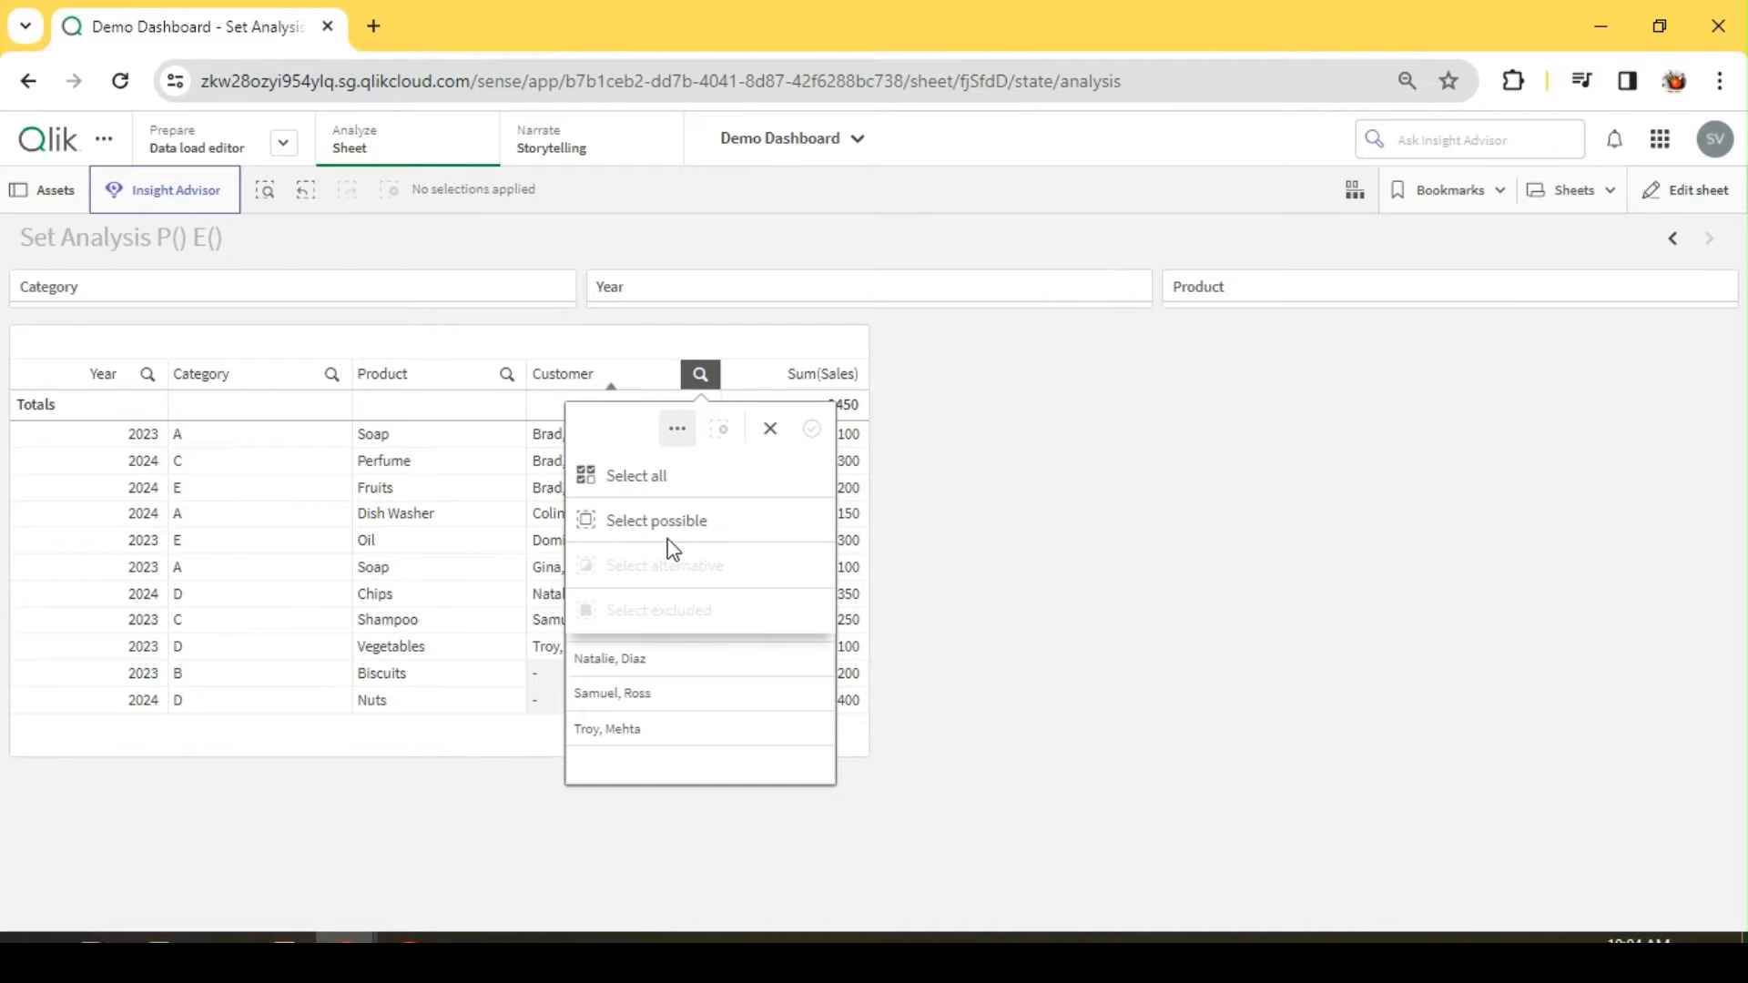
click(954, 499)
drag(681, 485, 685, 512)
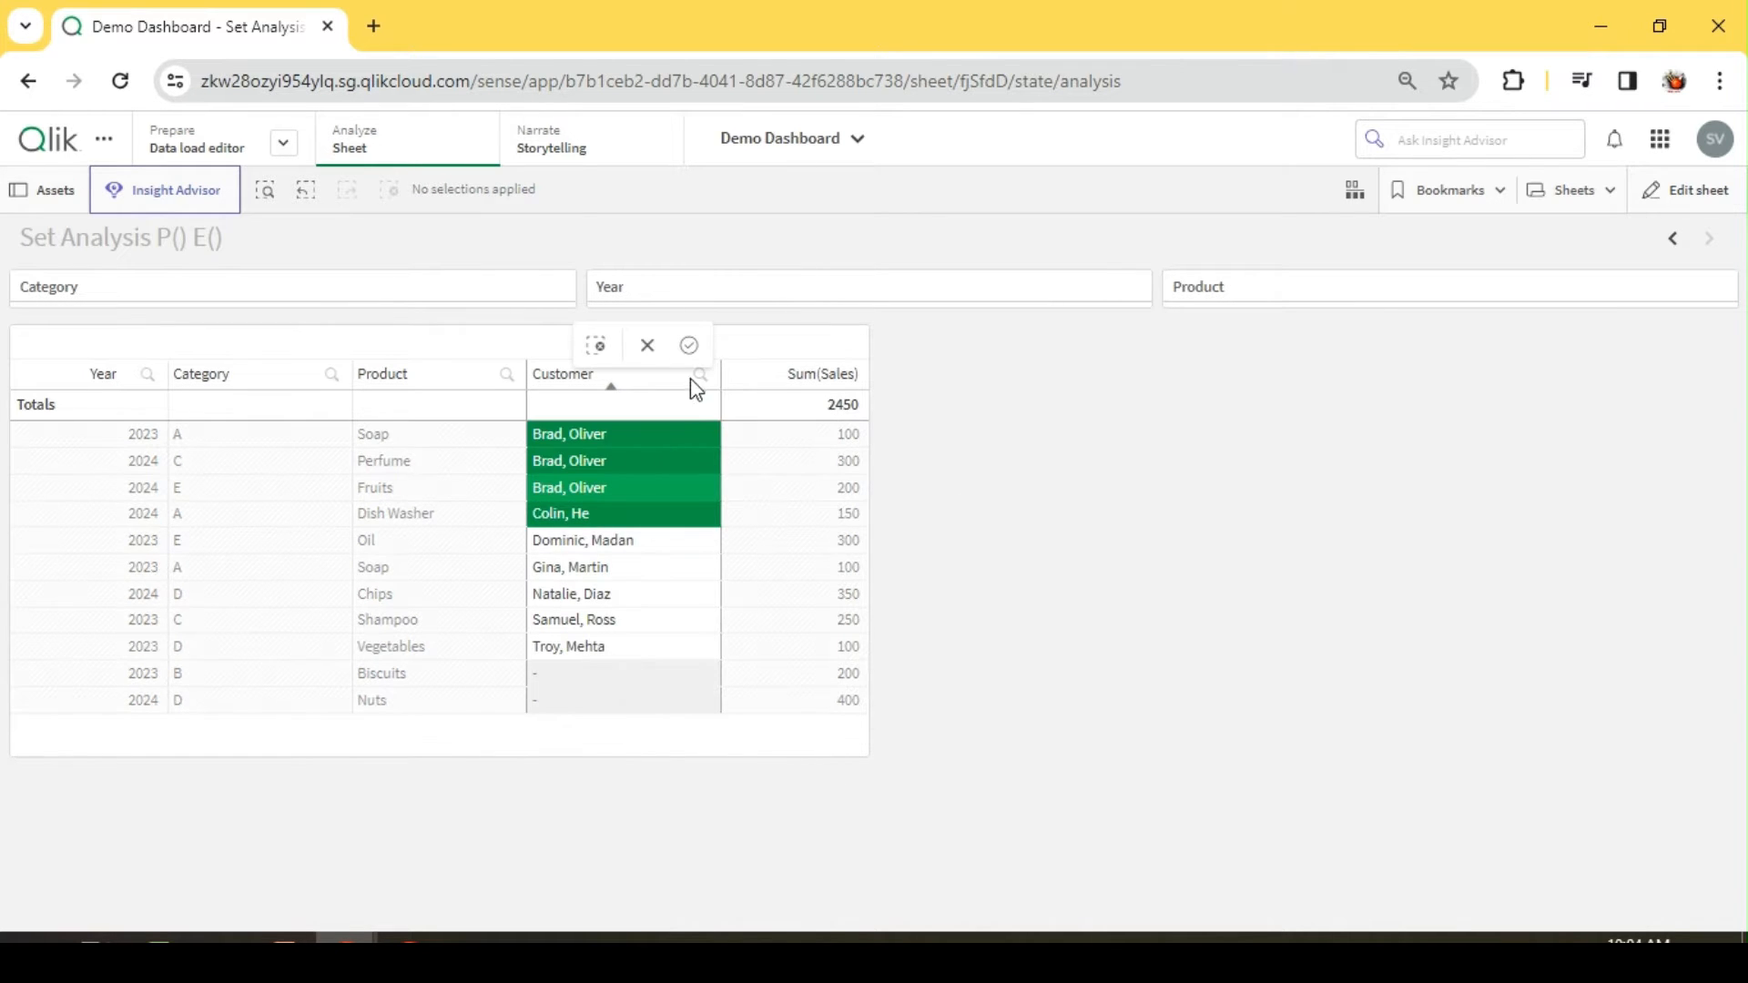
click(650, 351)
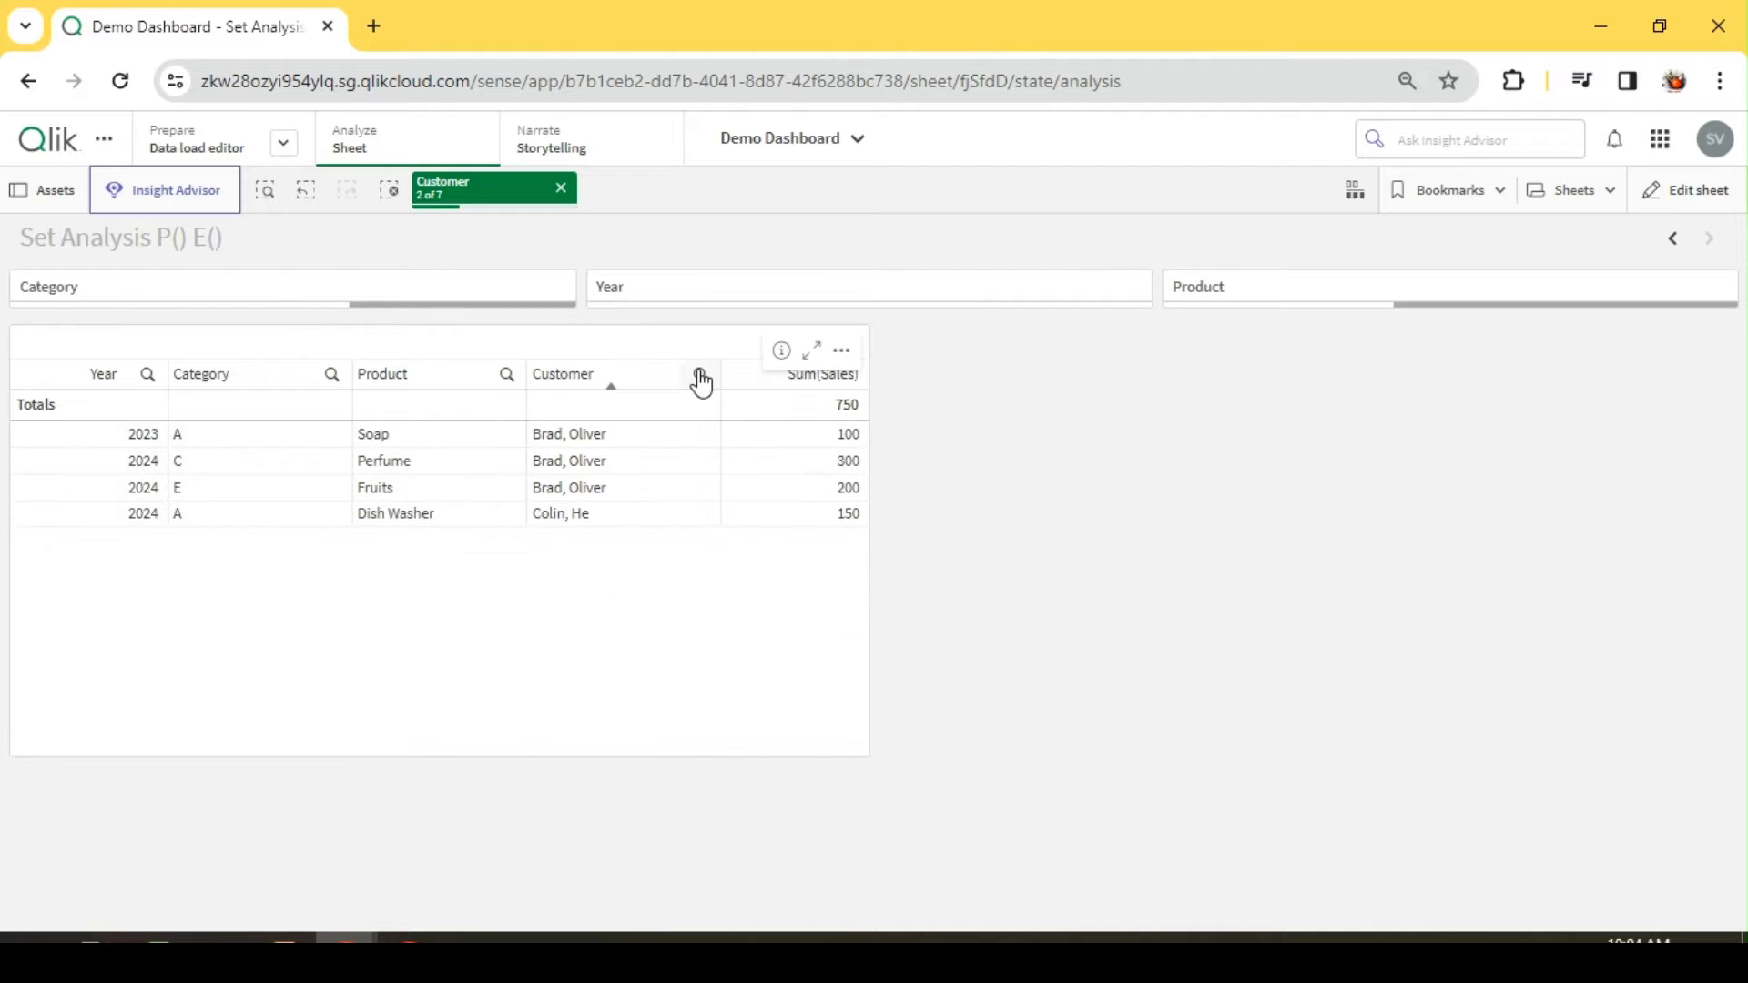
Step: Review the Customer selection options with two customers selected and clear the selection
click(699, 376)
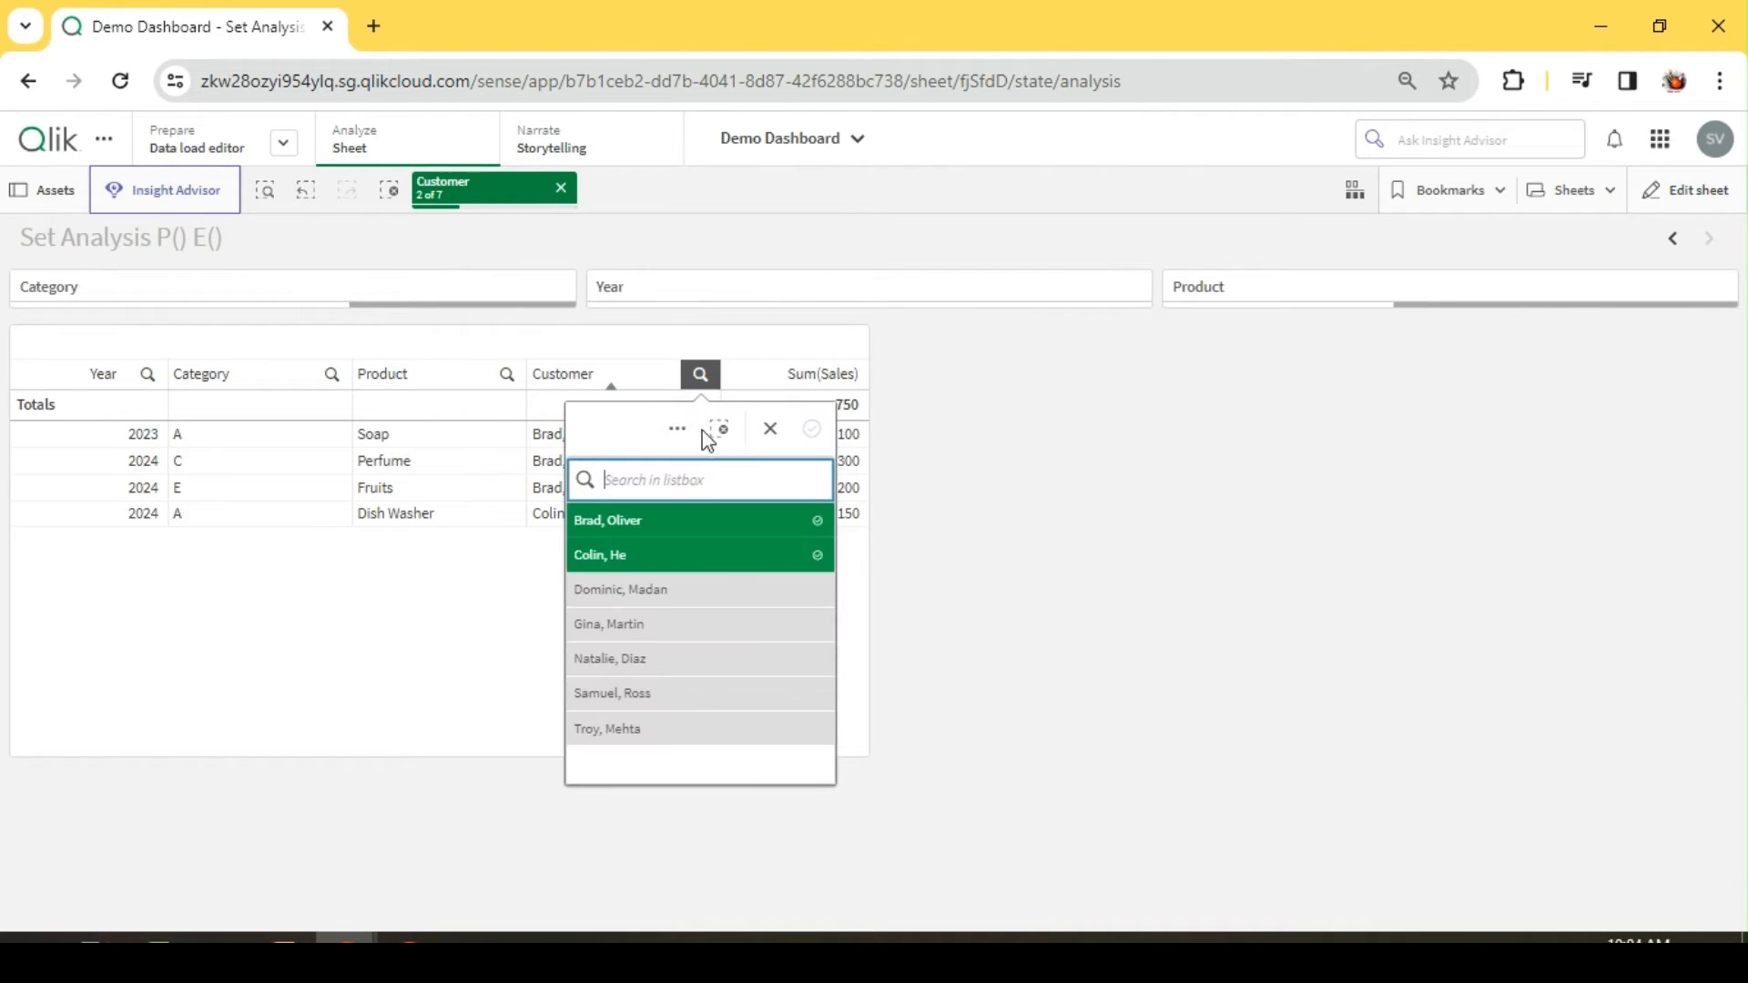
click(677, 428)
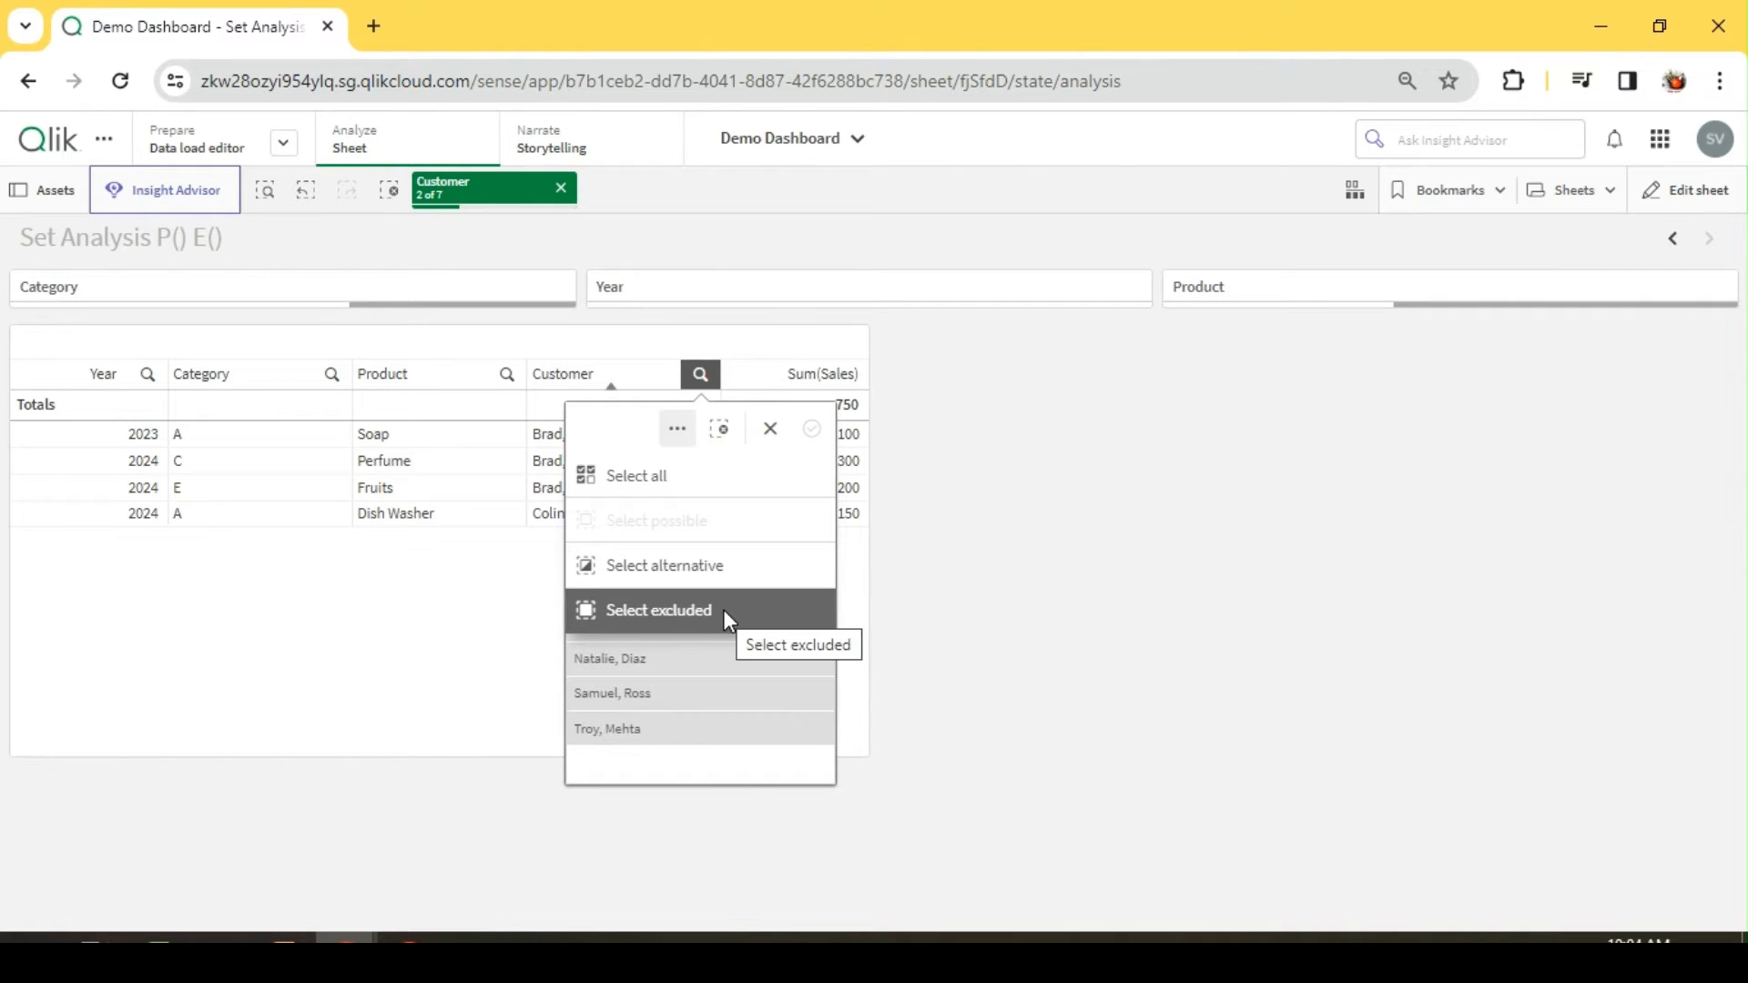
click(1009, 608)
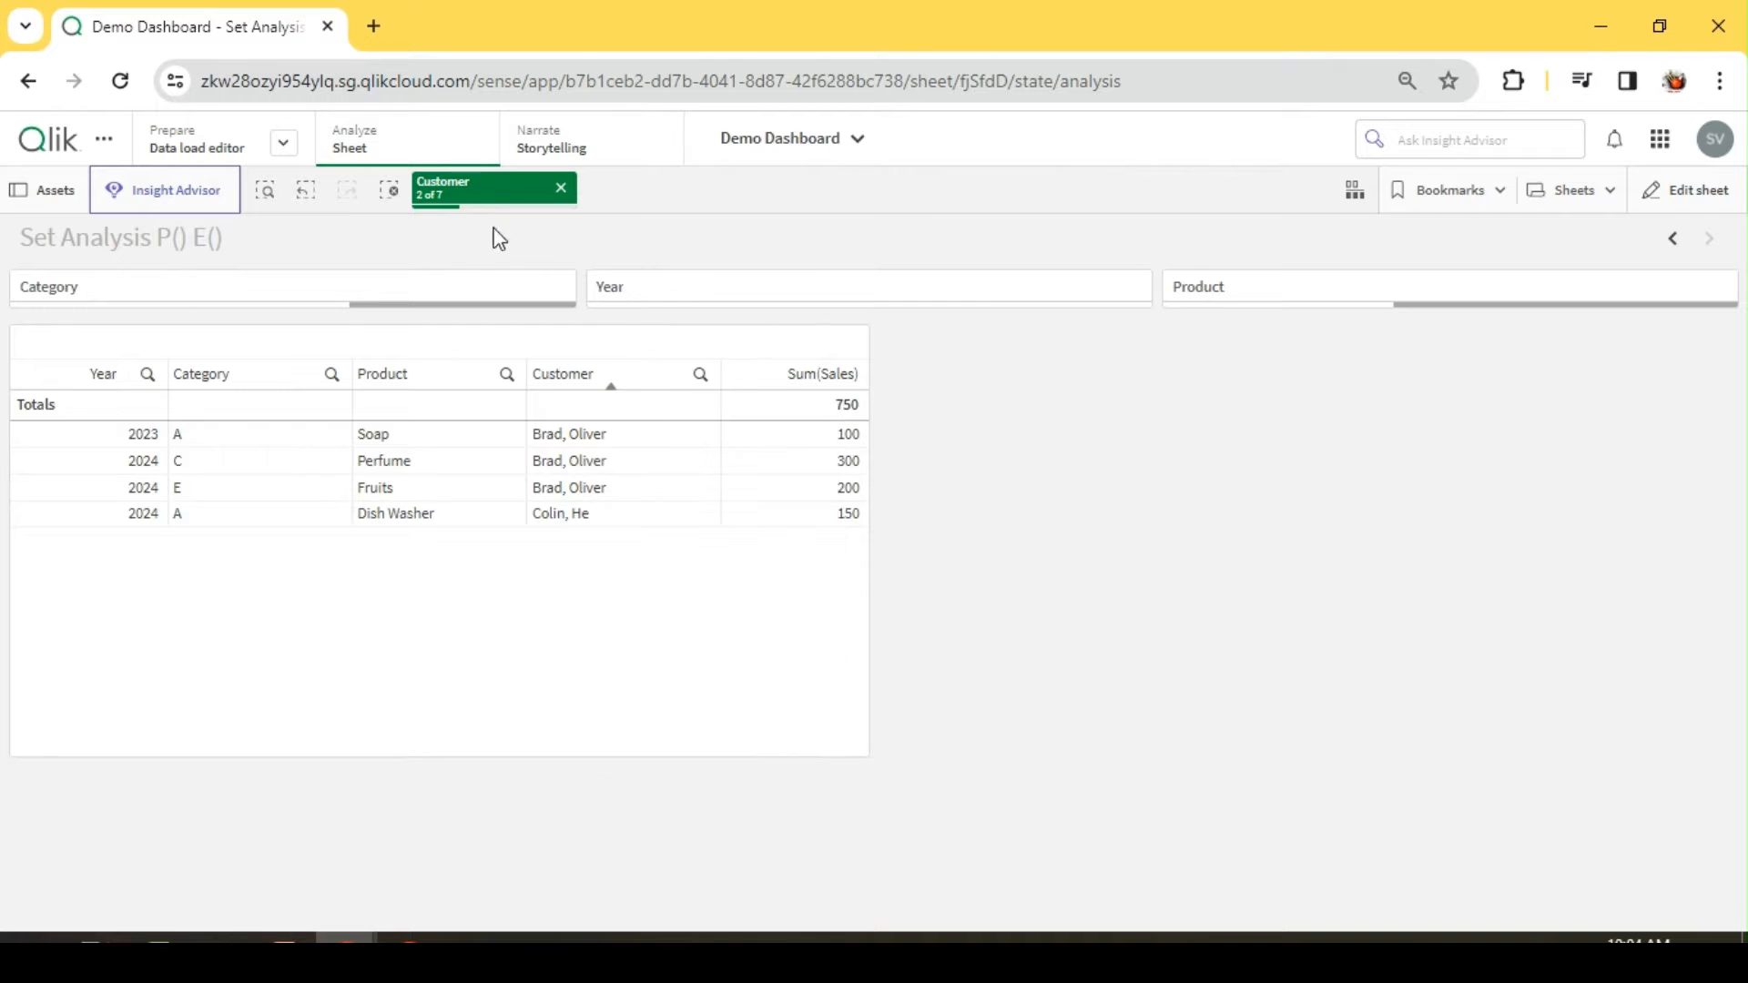
click(398, 197)
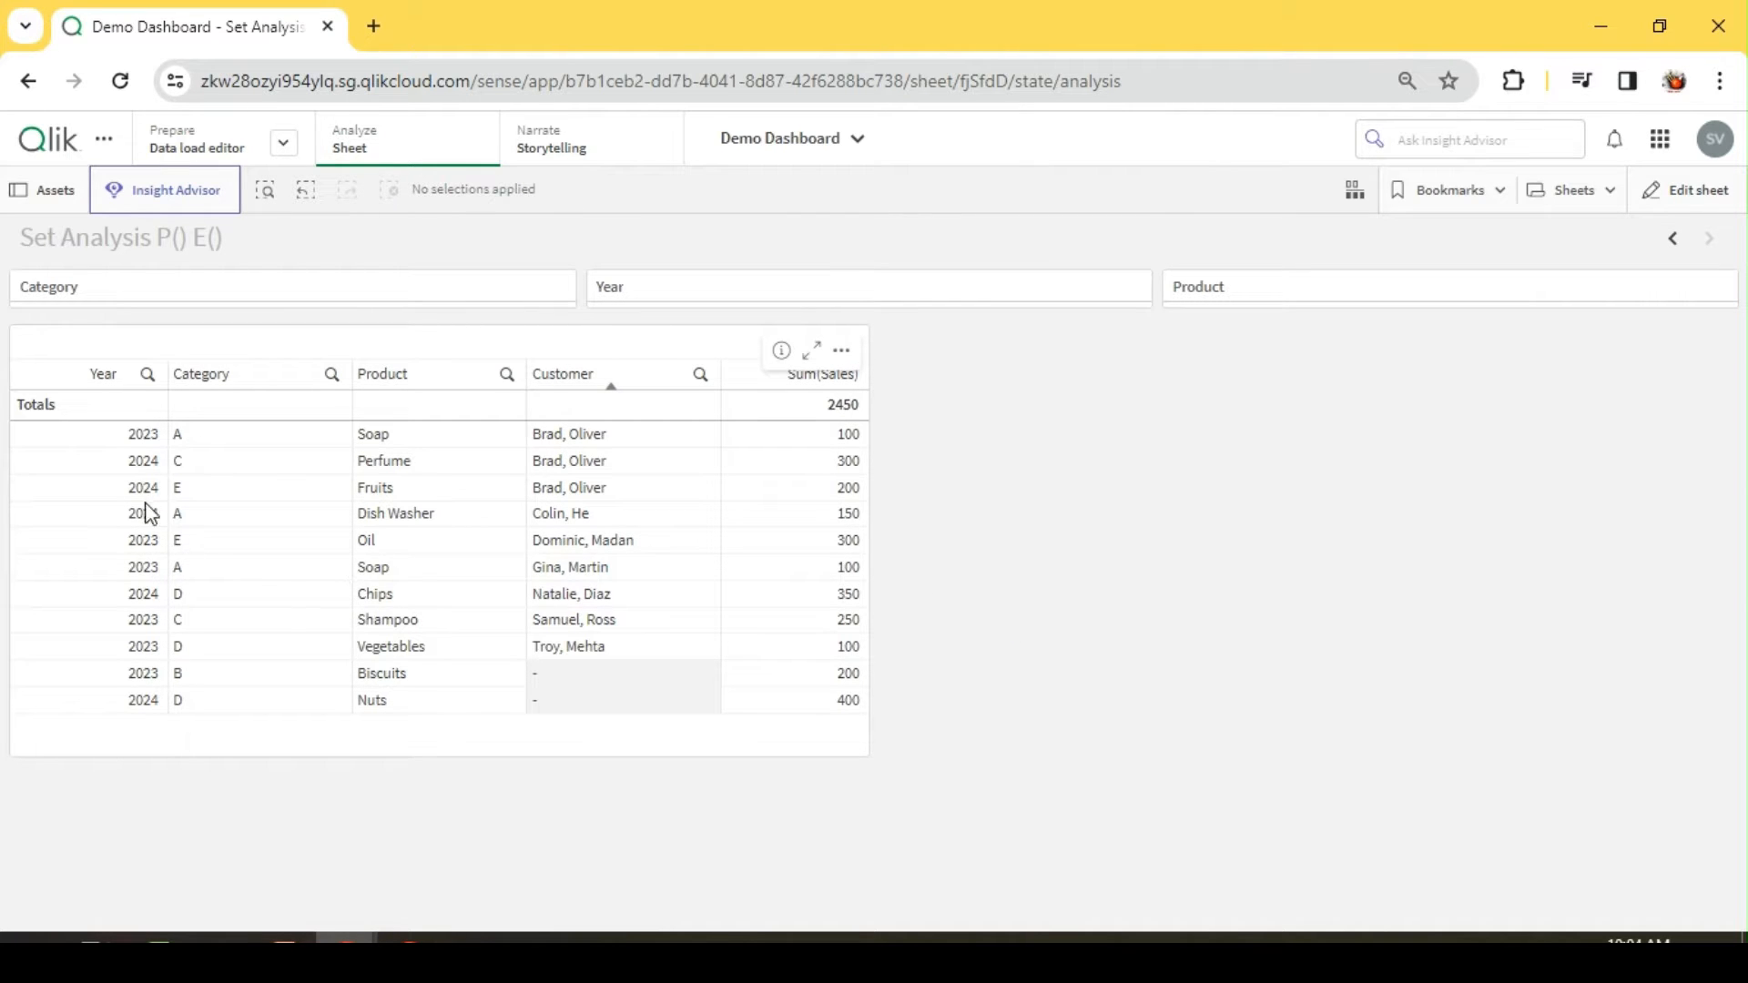
Step: Sort the sales table by Year and return it to sorting by Customer
click(103, 375)
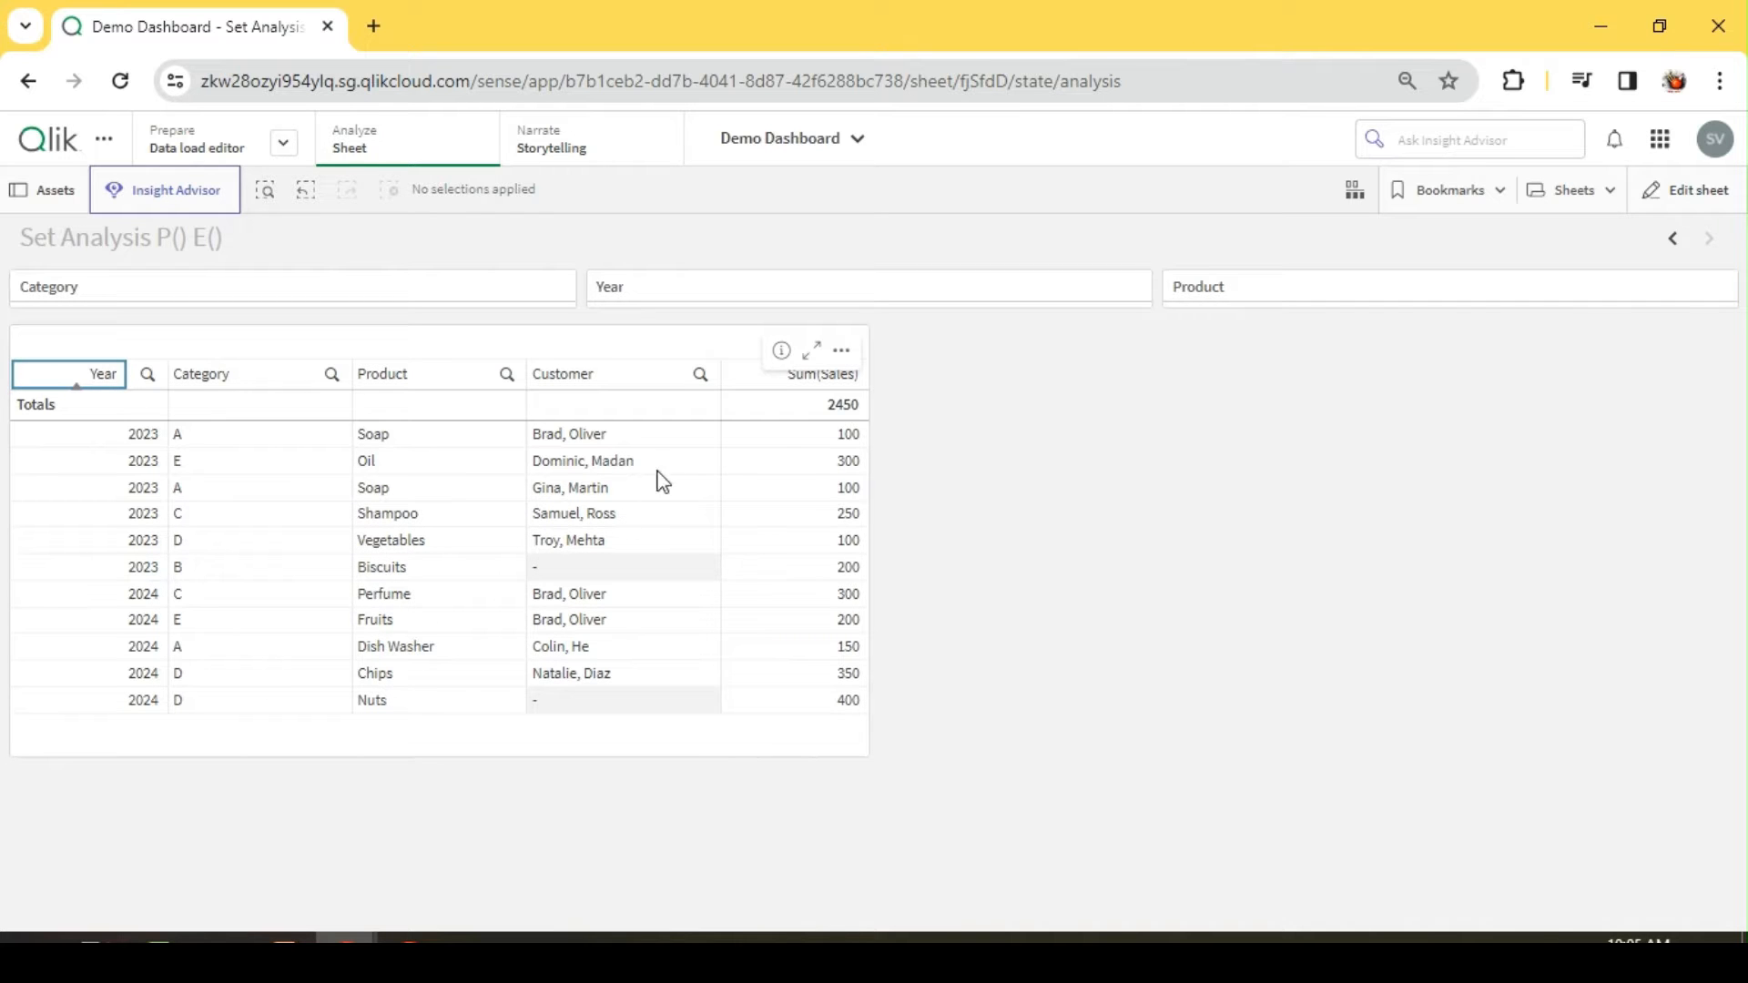
click(623, 373)
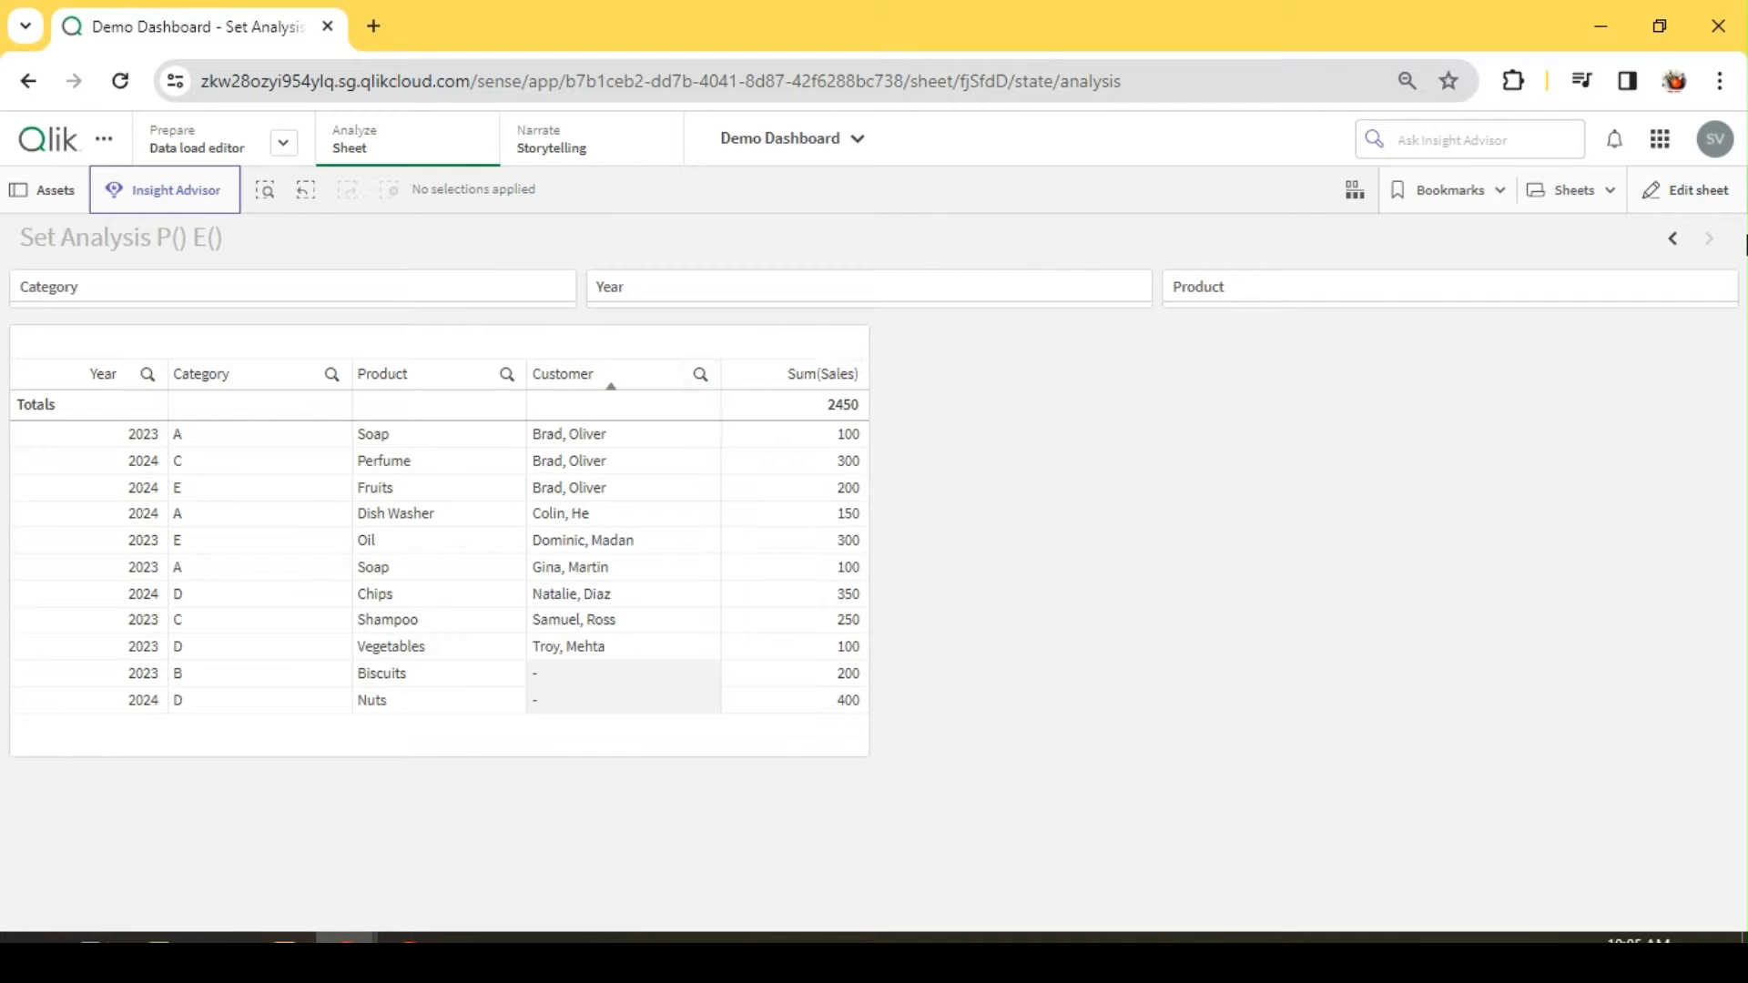
Step: Edit the sheet to add a KPI below the table with the measure Sum(Sales), and leave editing
click(1680, 193)
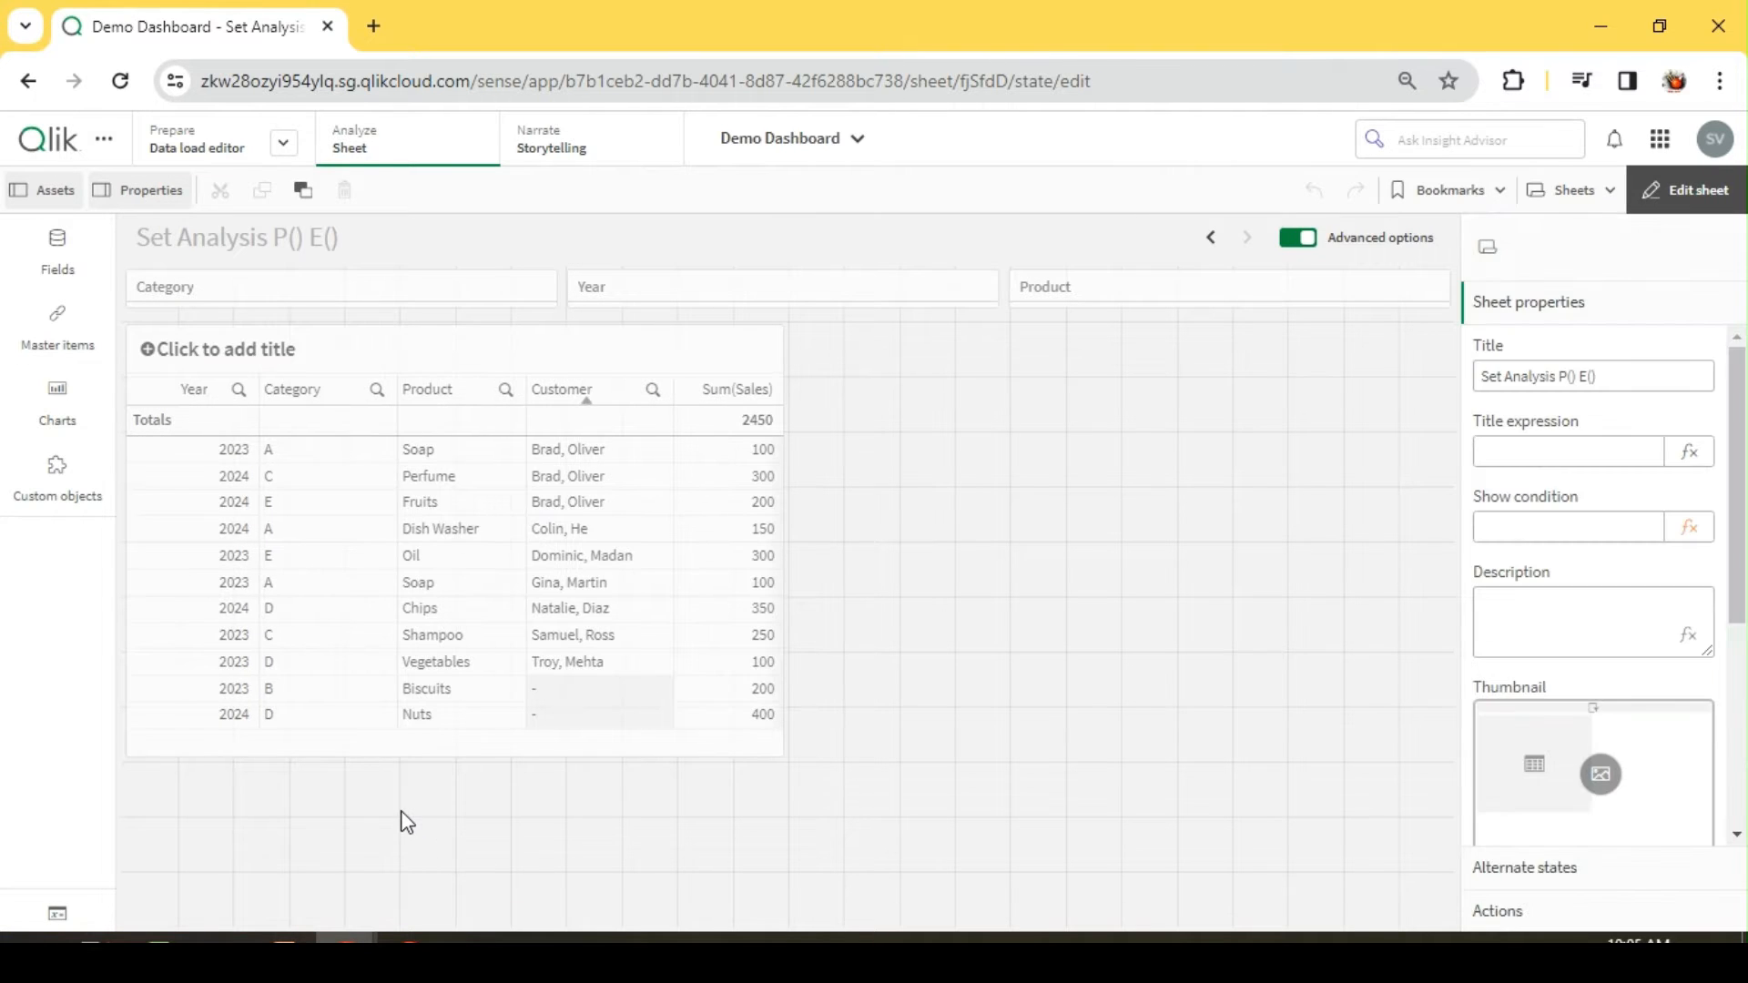
click(57, 396)
drag(196, 815, 538, 835)
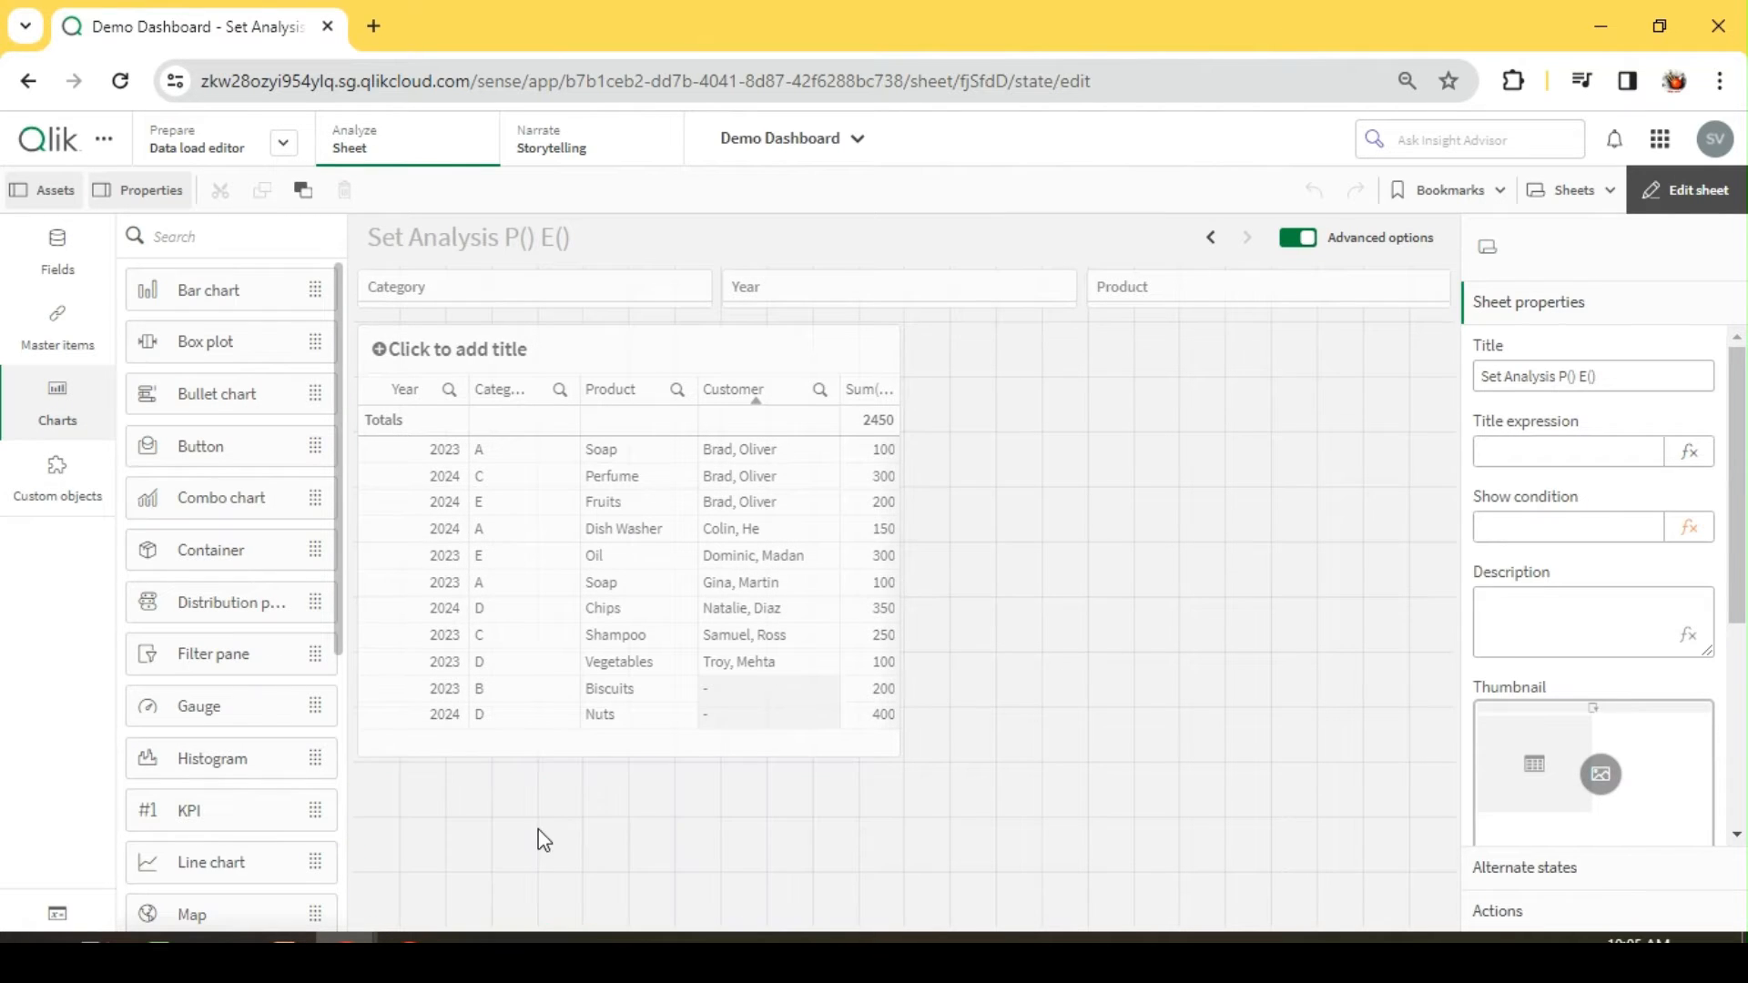
click(1562, 319)
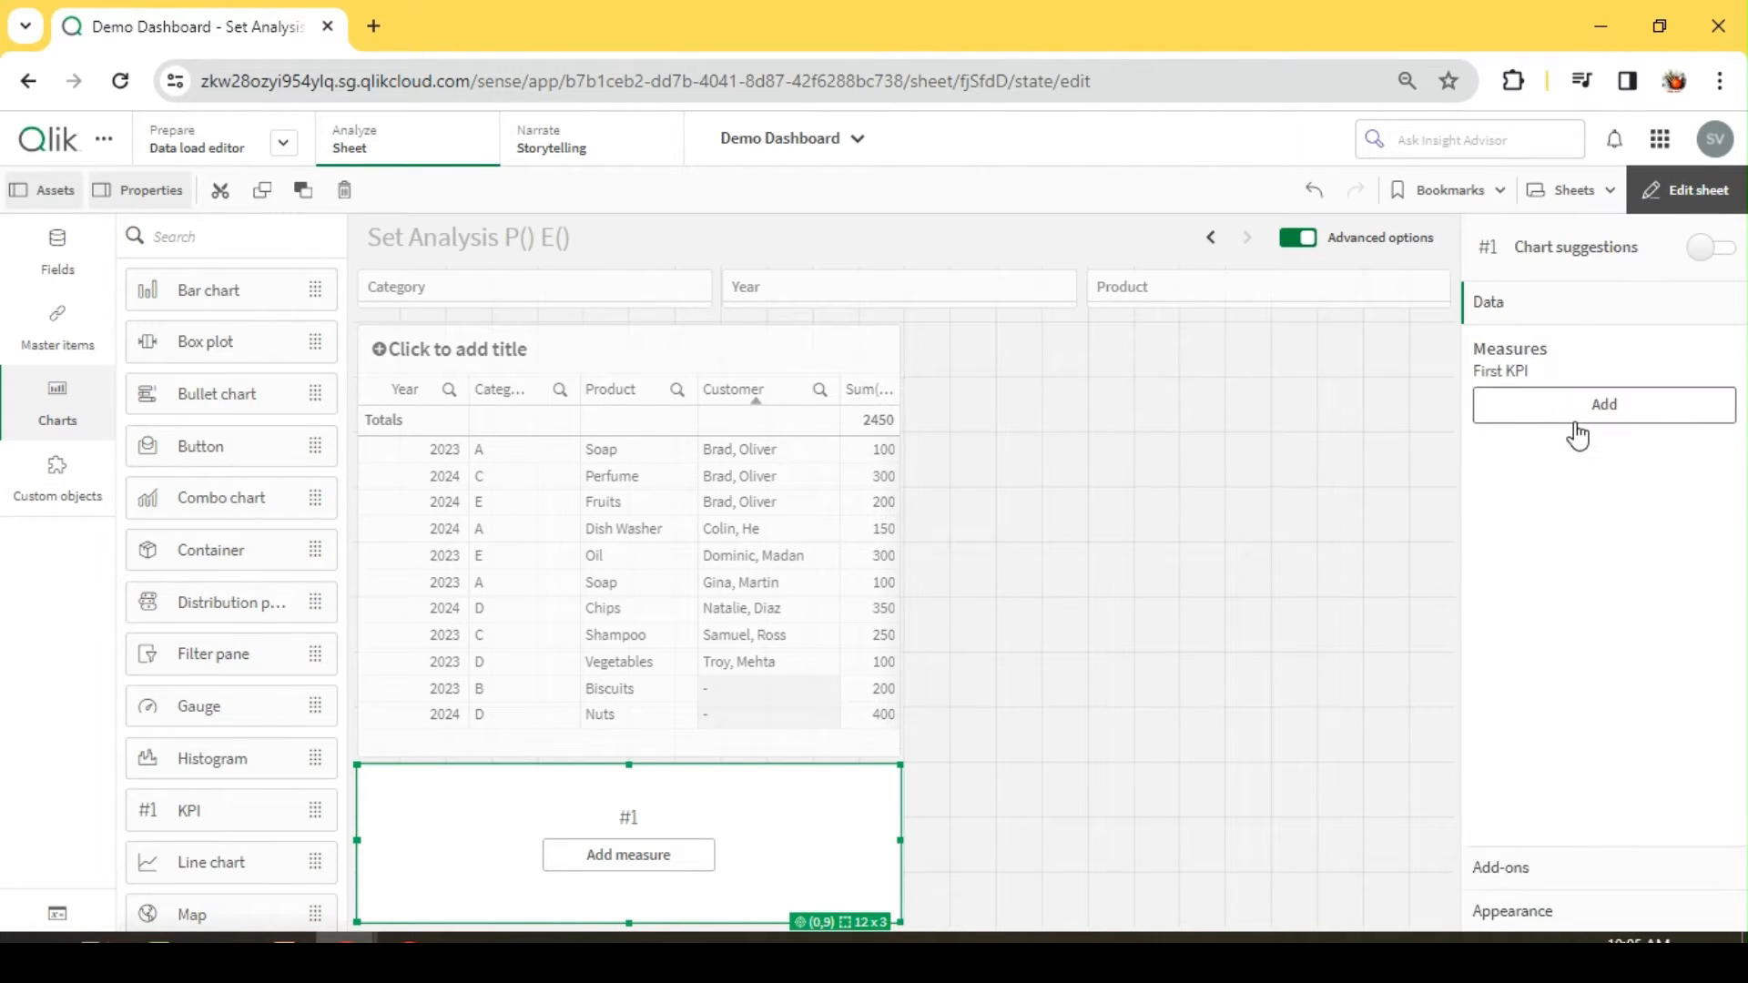
click(1581, 419)
click(1554, 765)
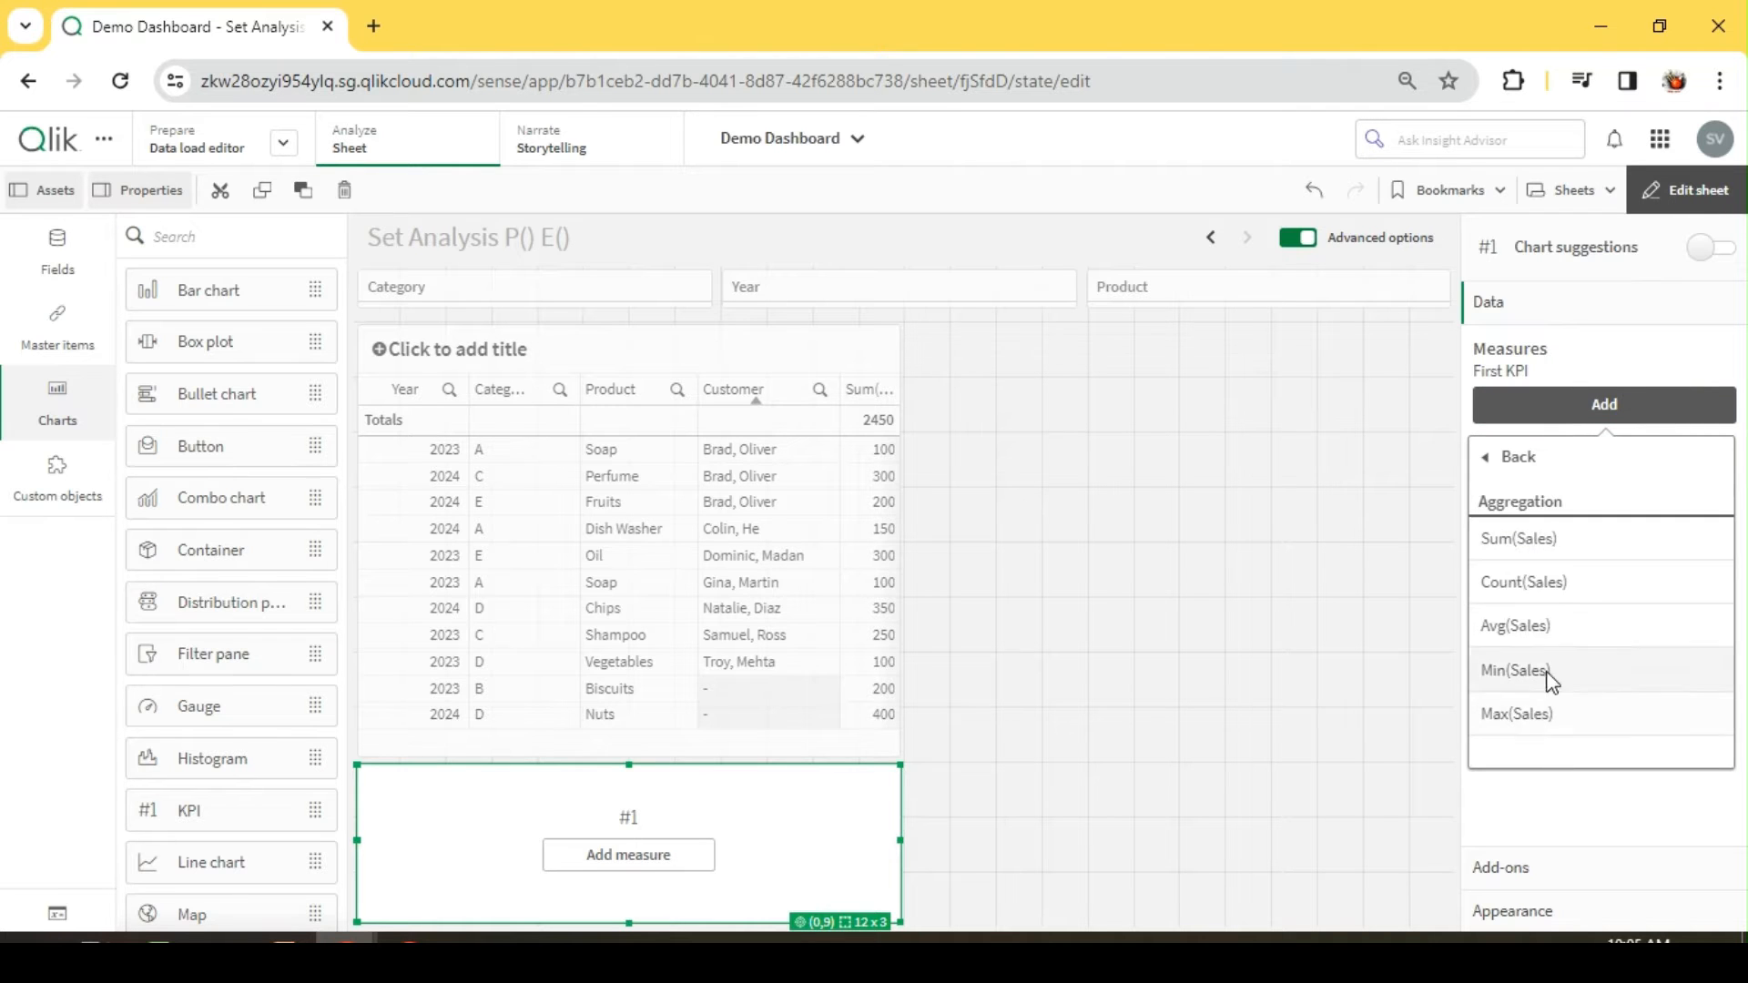
click(1536, 551)
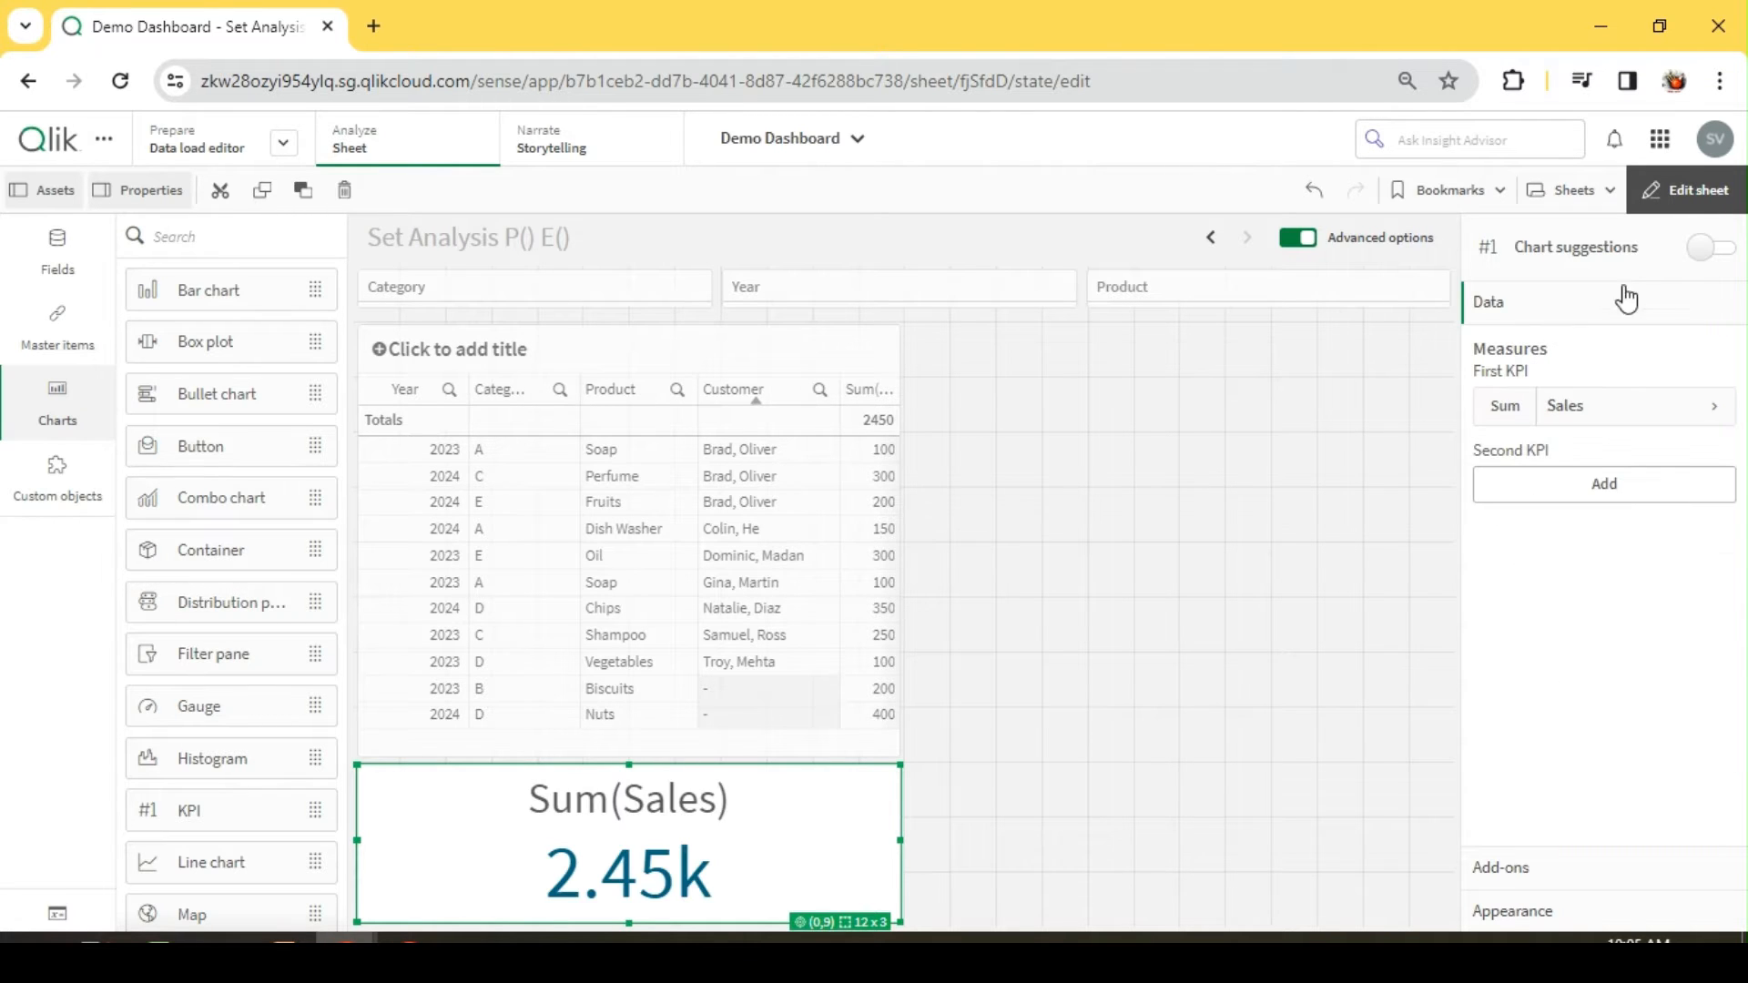
click(1685, 190)
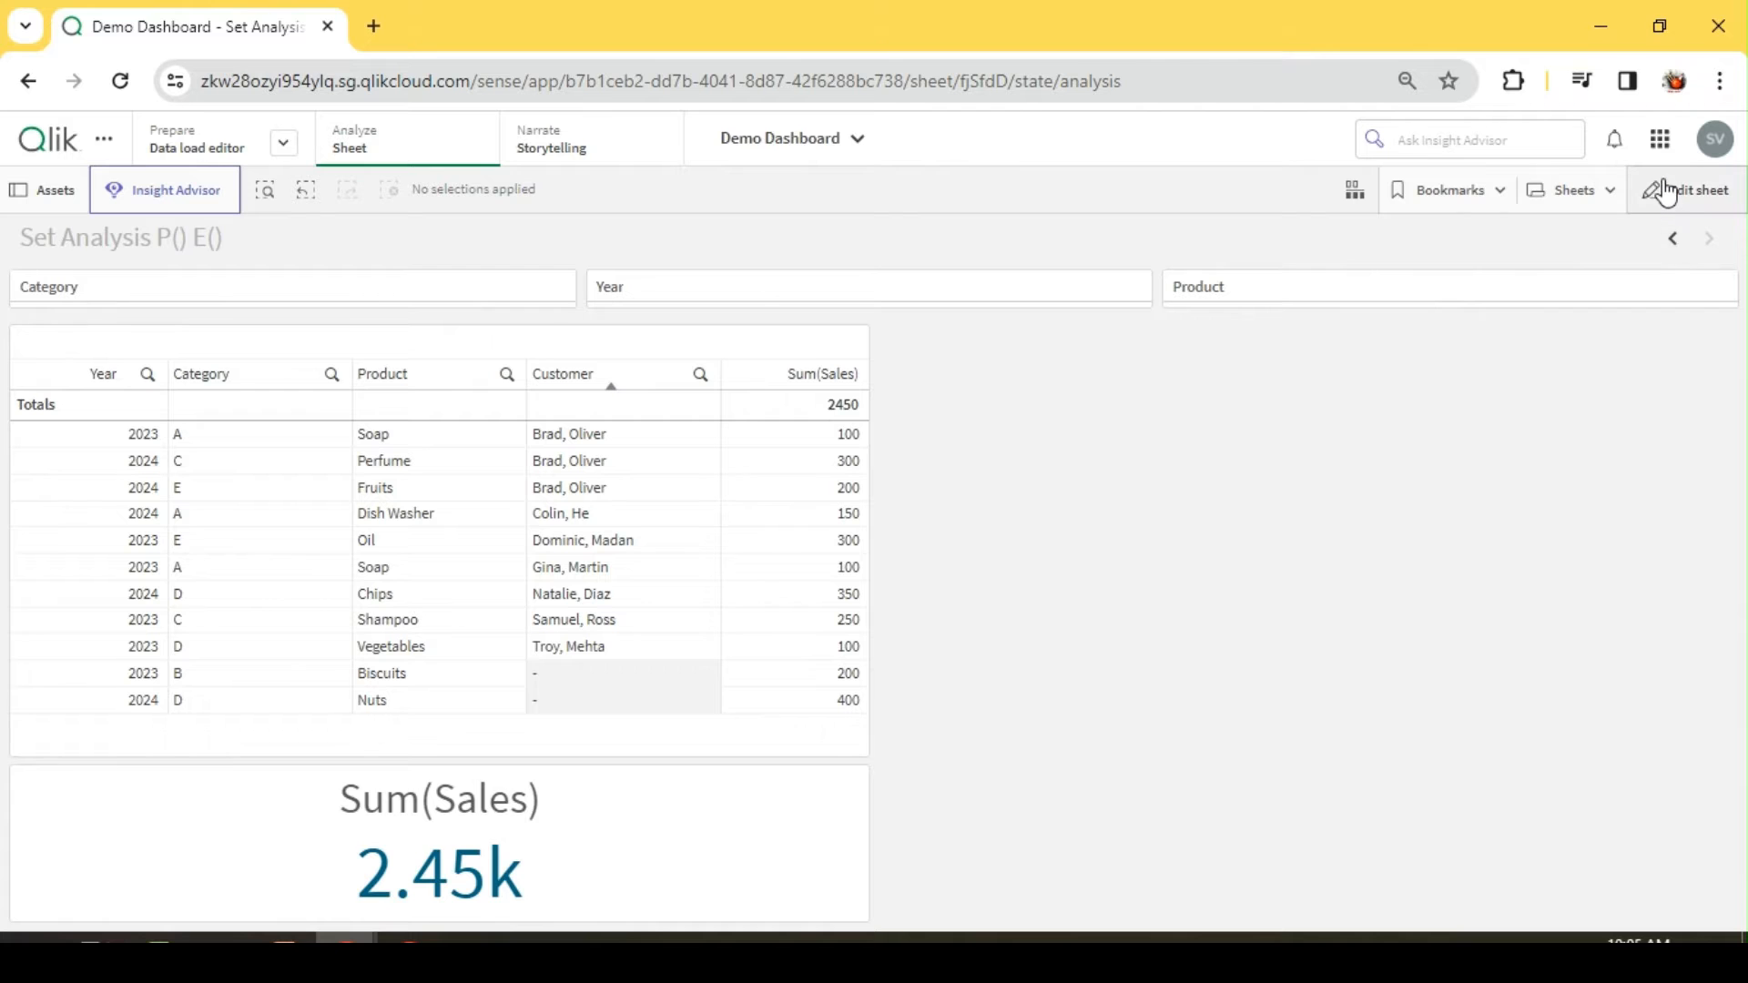
Step: Filter the sheet to Year 2023 from the sales table
click(143, 436)
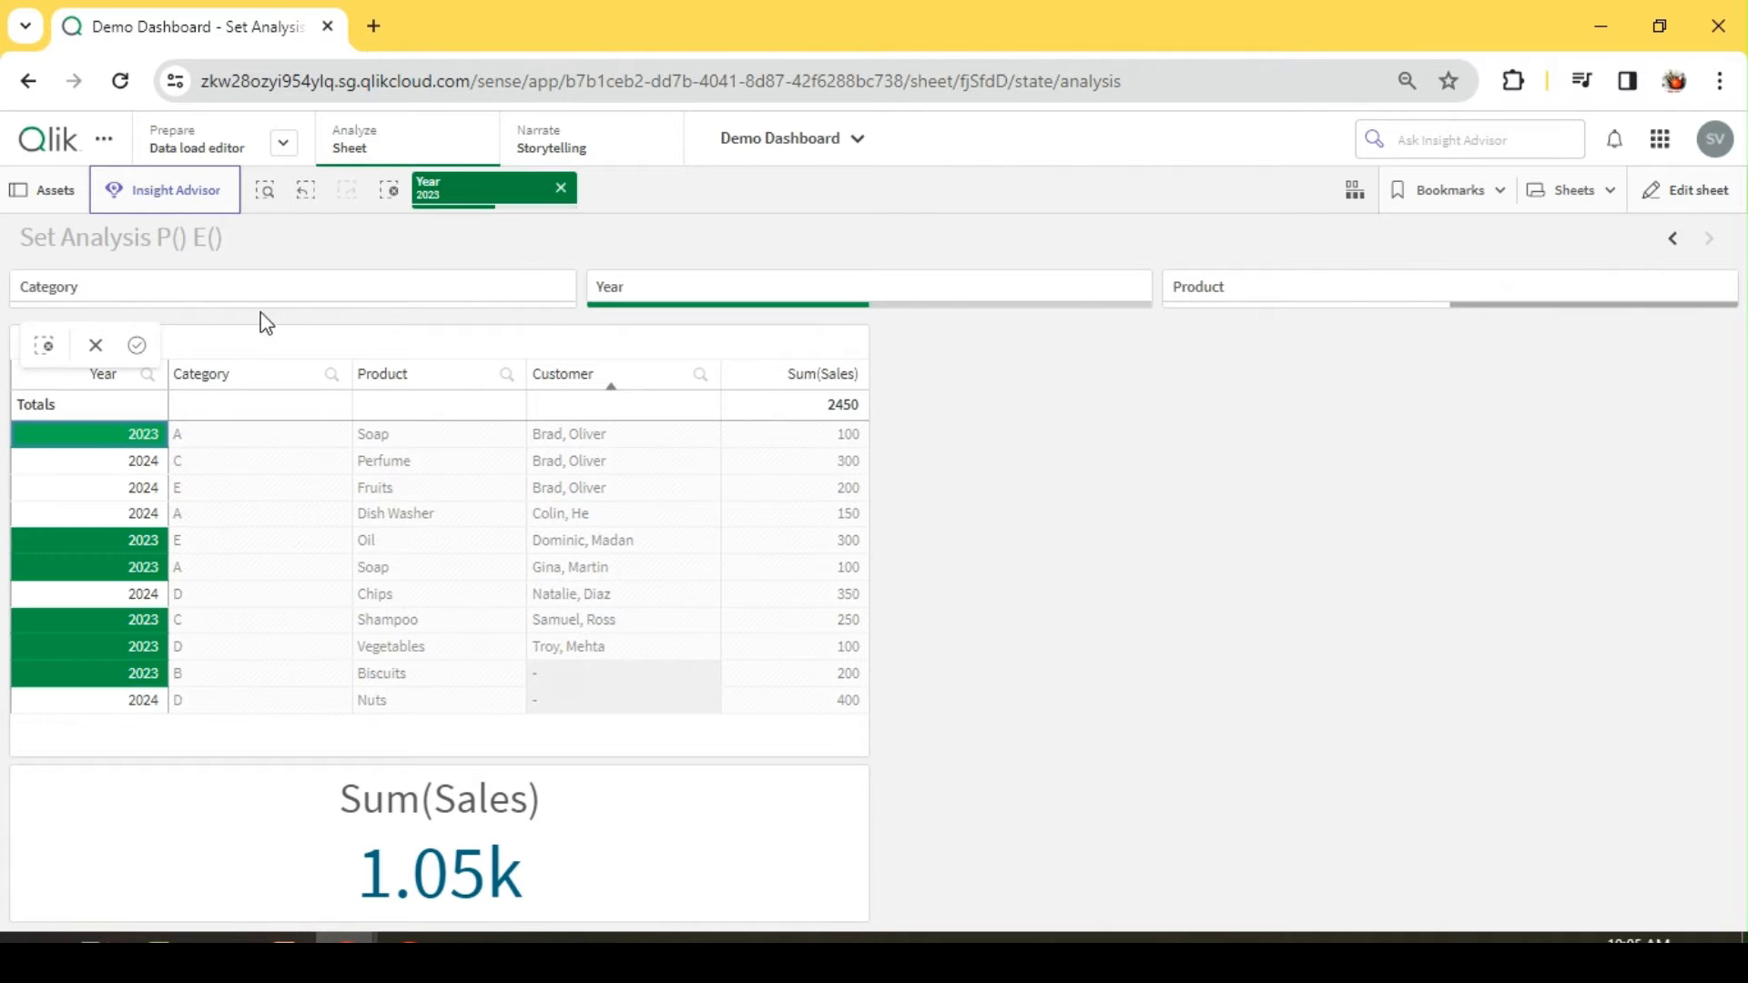
click(287, 246)
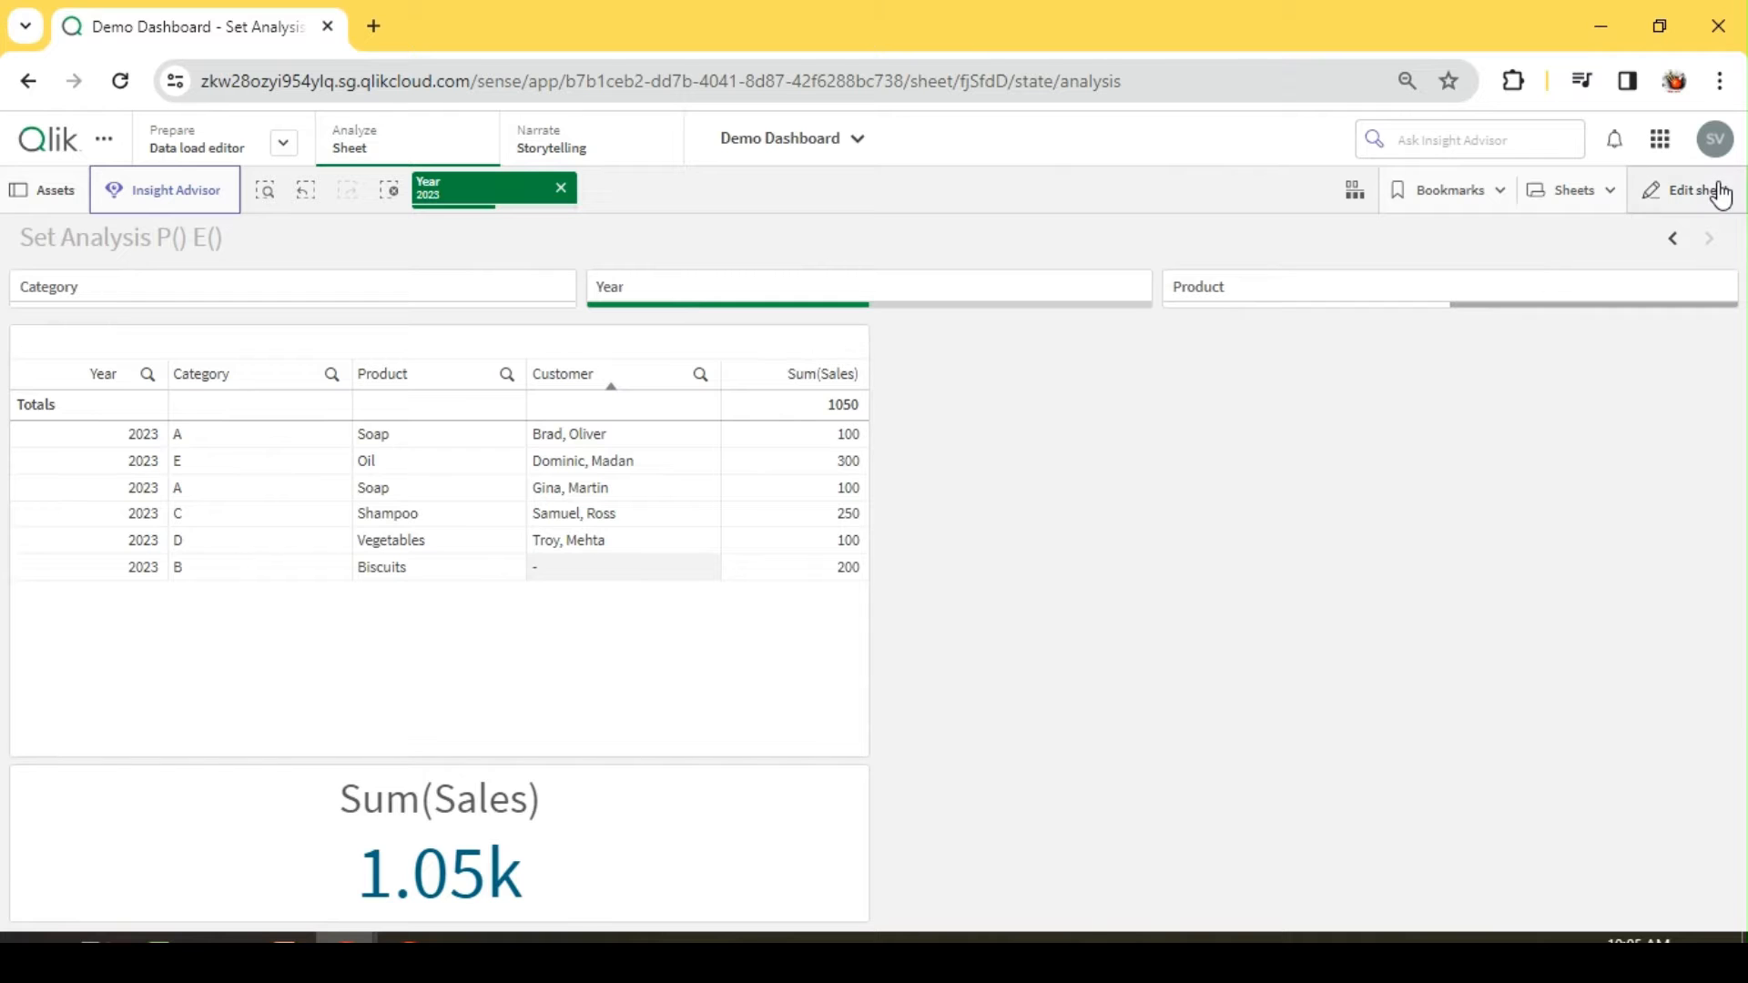
Step: Change the Sum(Sales) KPI's number formatting to Number in sheet editing and return to the analysis view
click(1694, 192)
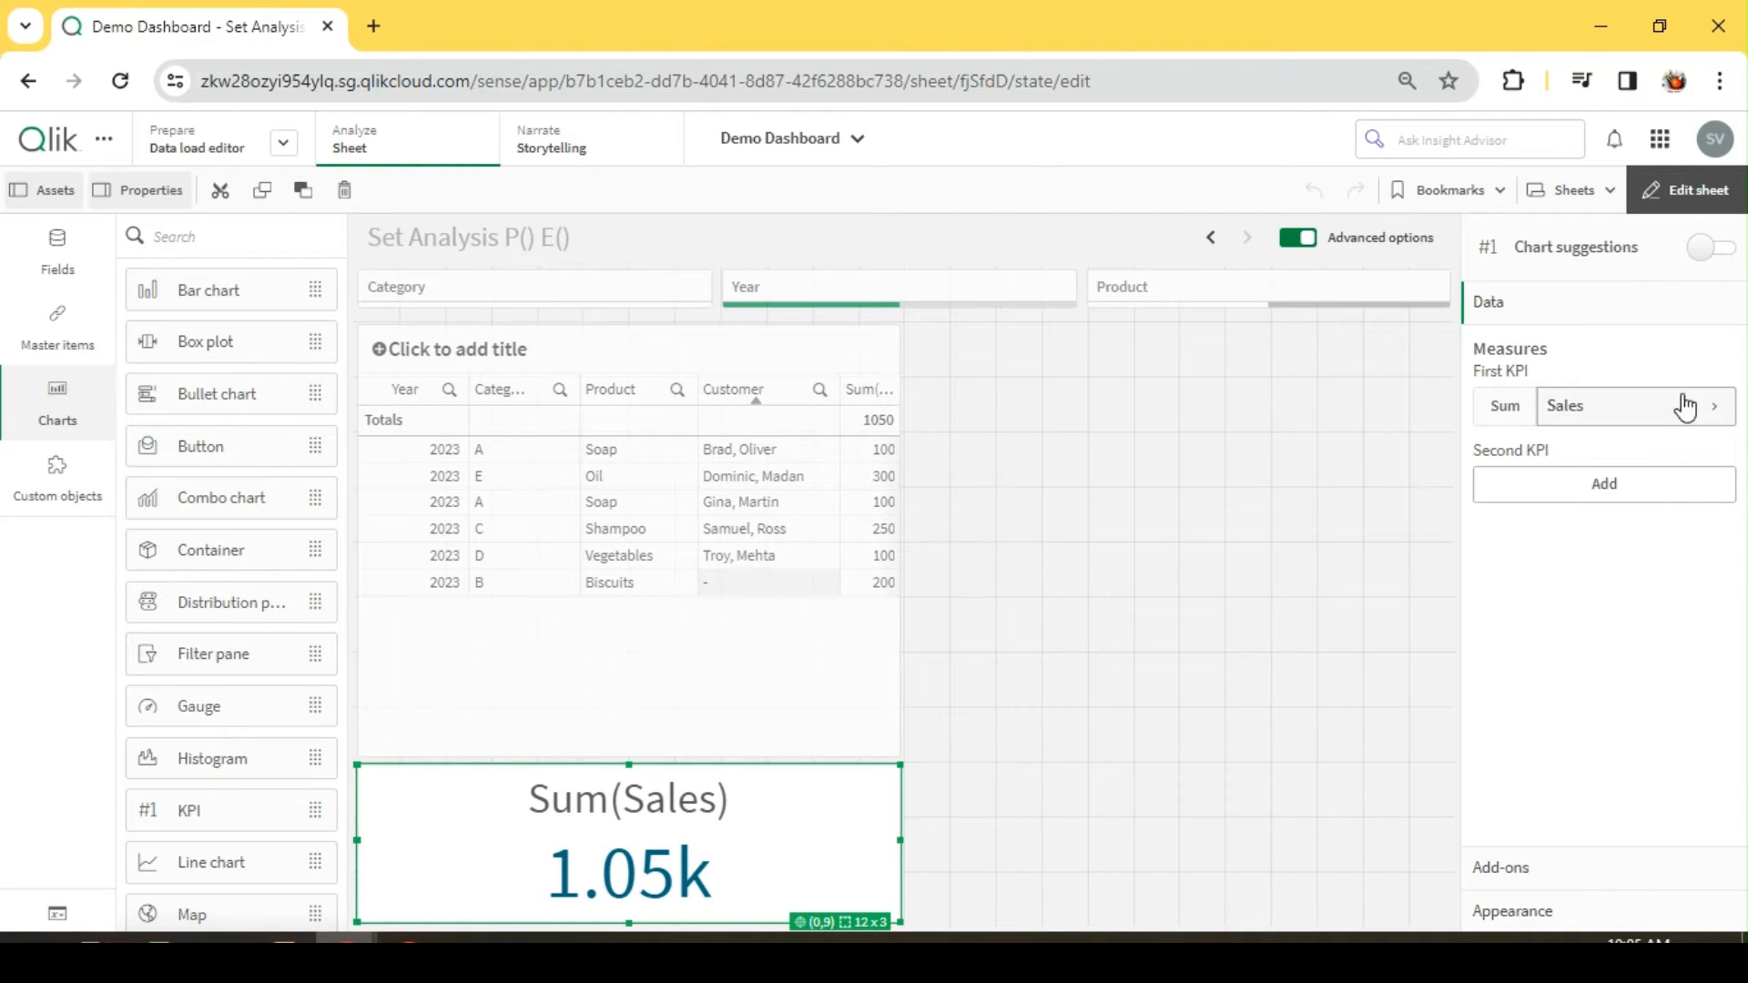
click(1686, 403)
click(1593, 627)
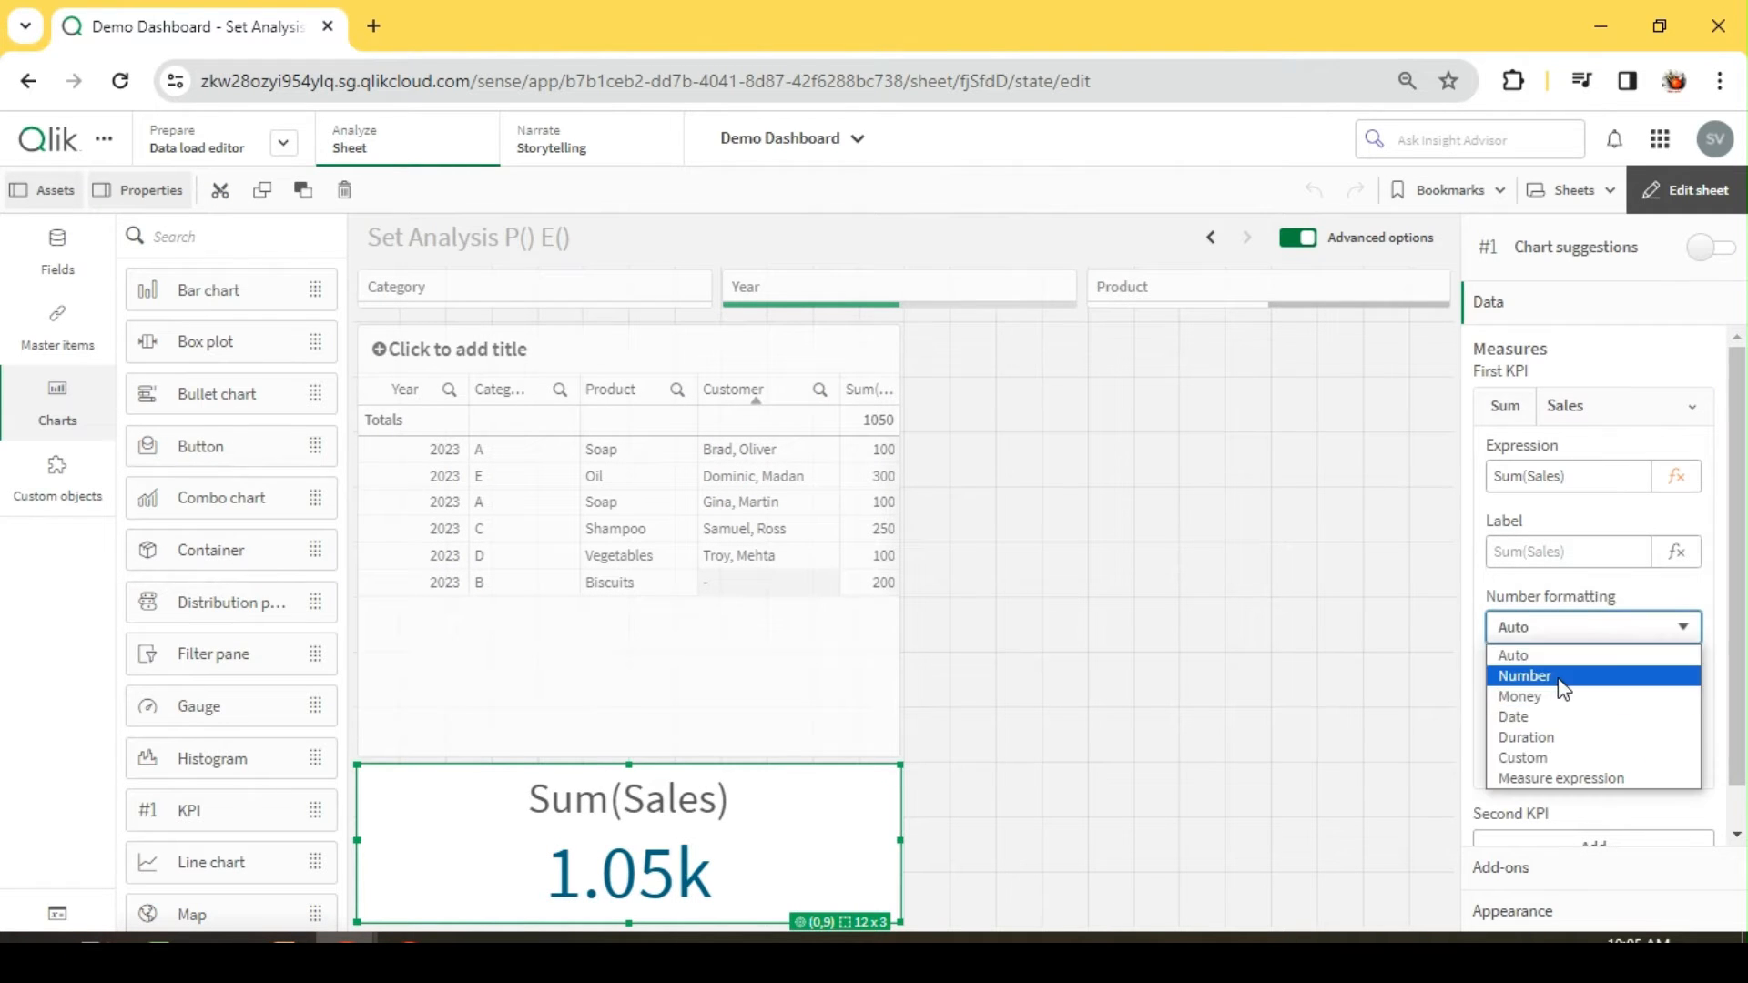
click(1564, 673)
click(1690, 191)
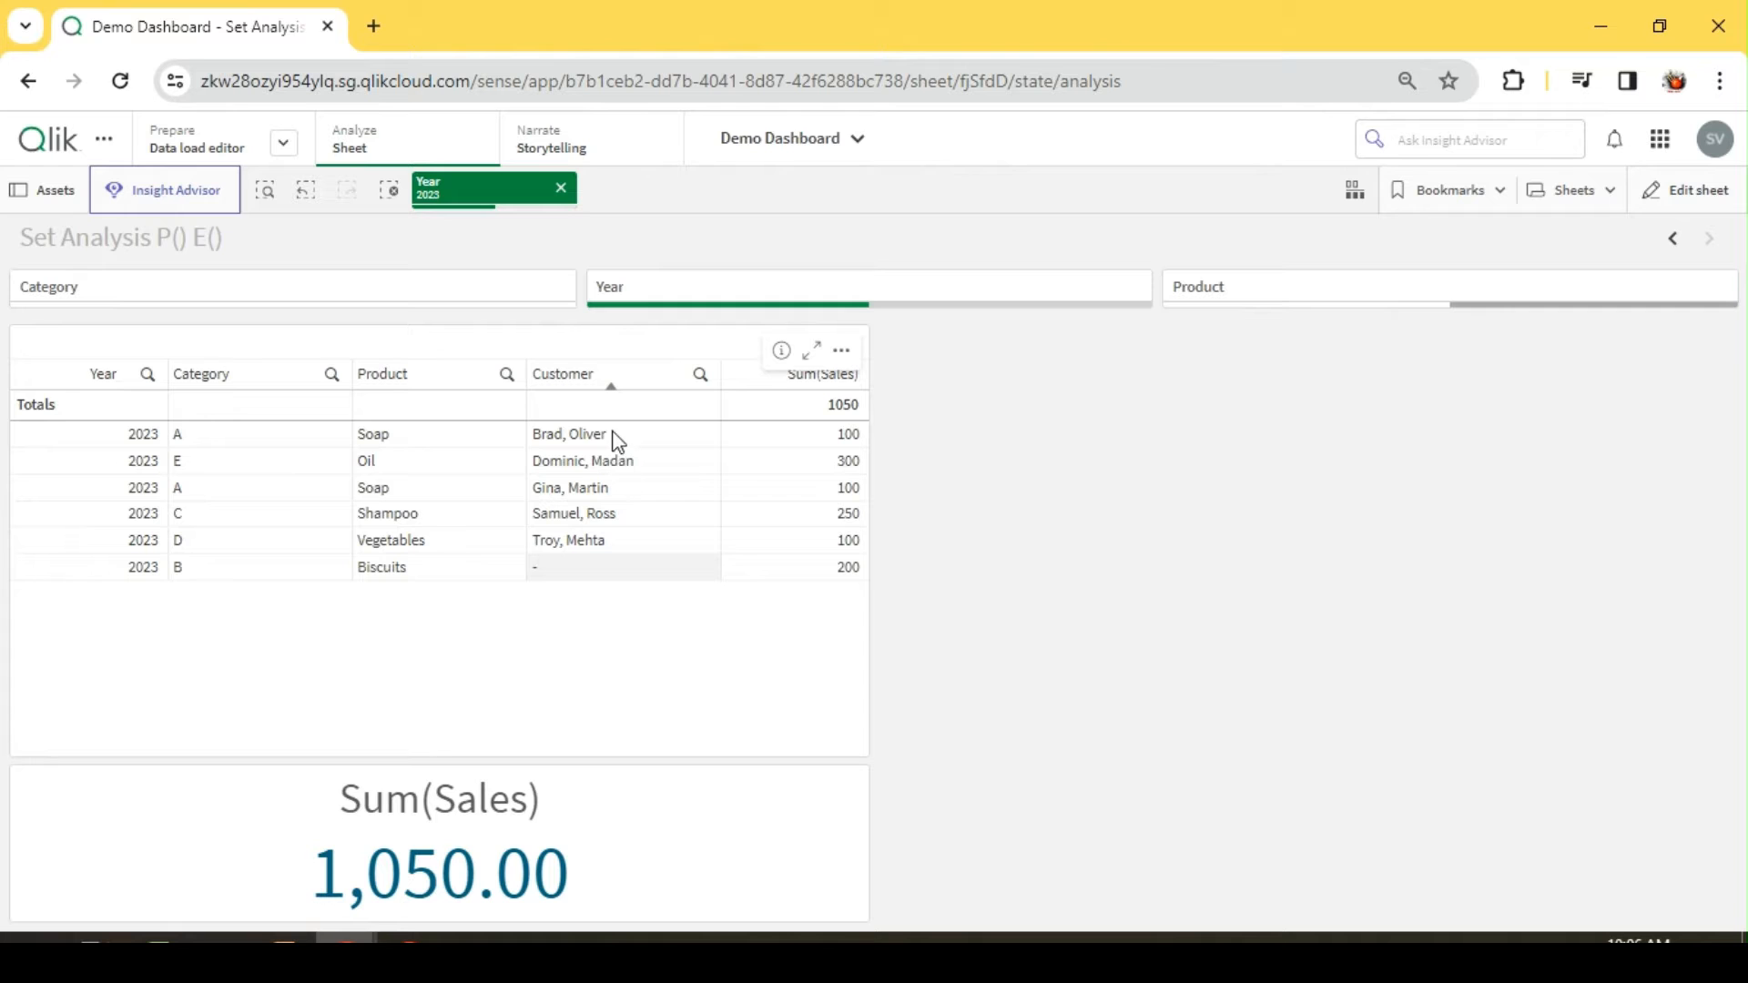
Step: Apply Select possible to the Customer field and clear the customer selection
click(699, 380)
click(678, 428)
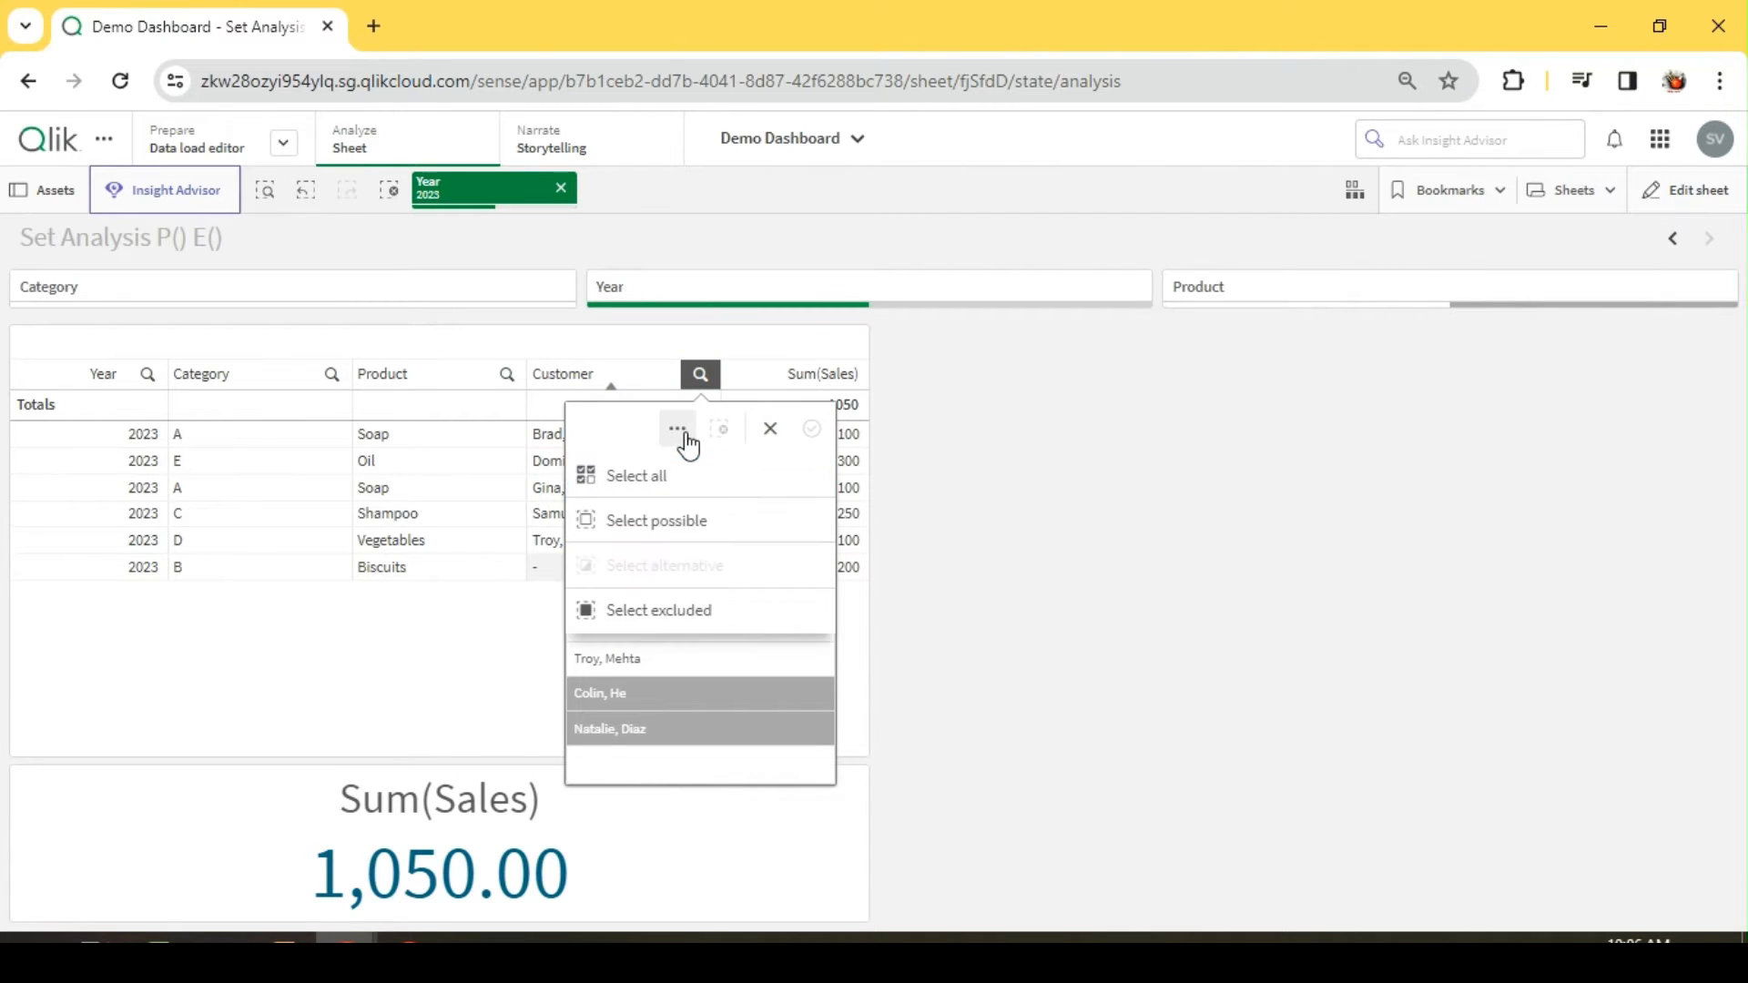
click(670, 519)
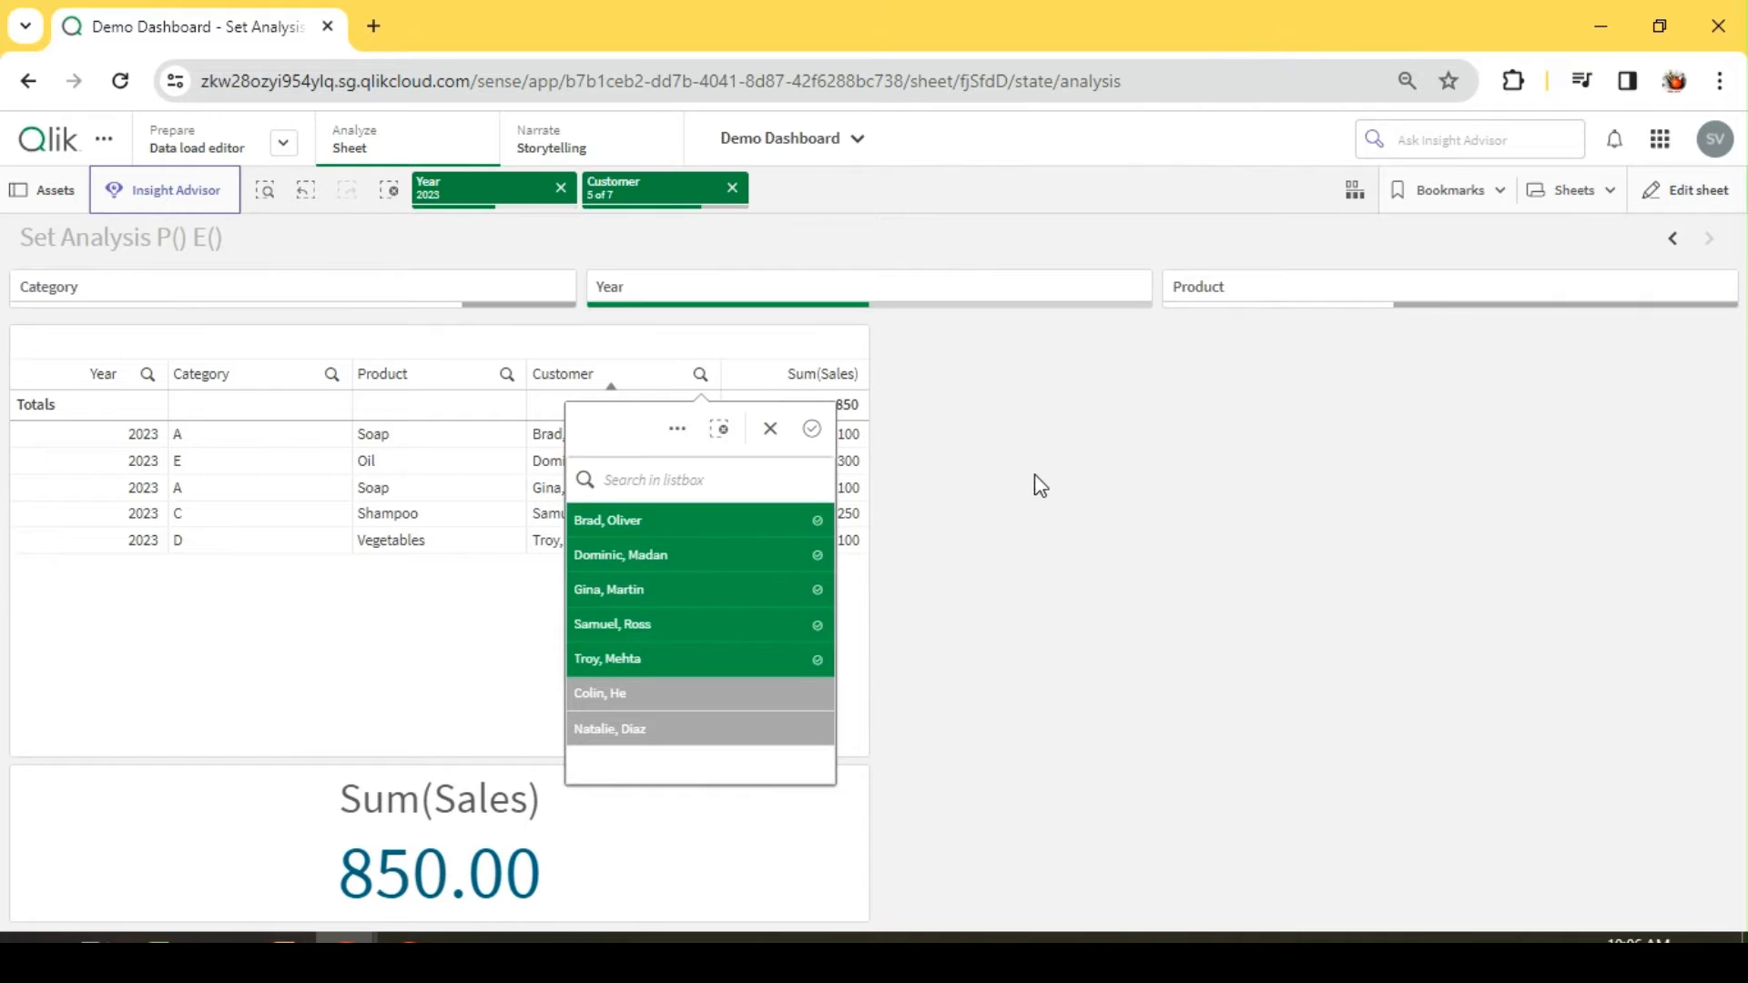
click(1002, 581)
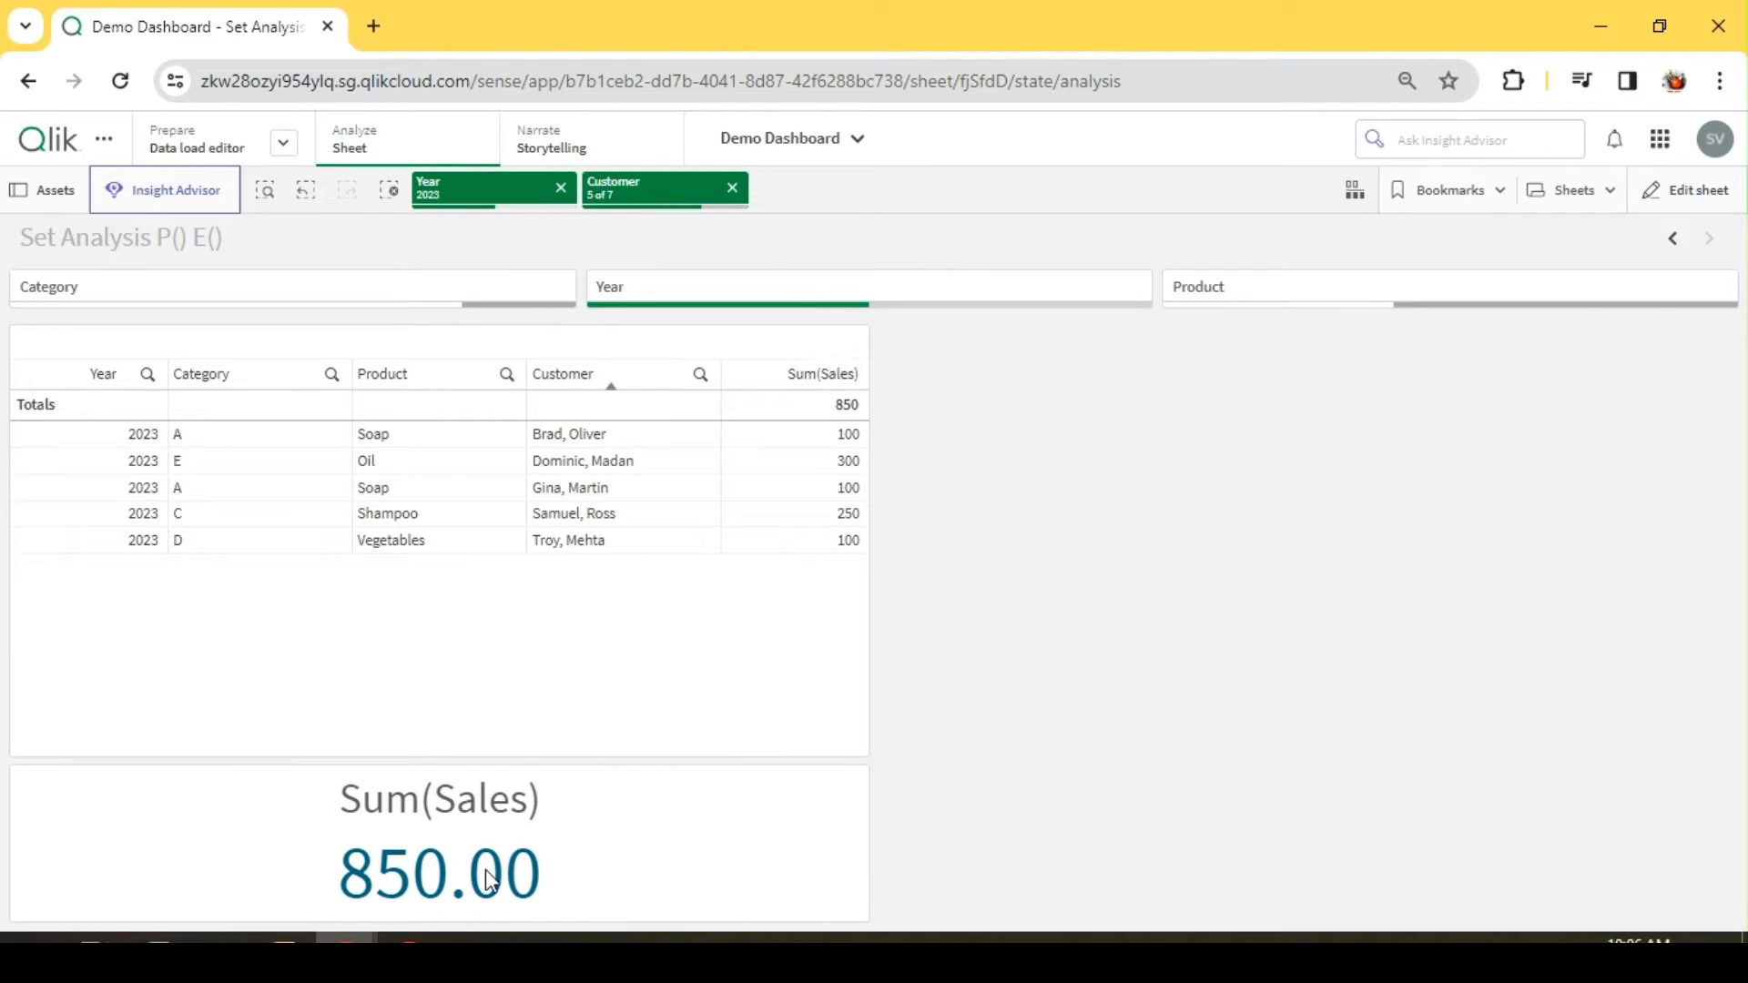
click(732, 187)
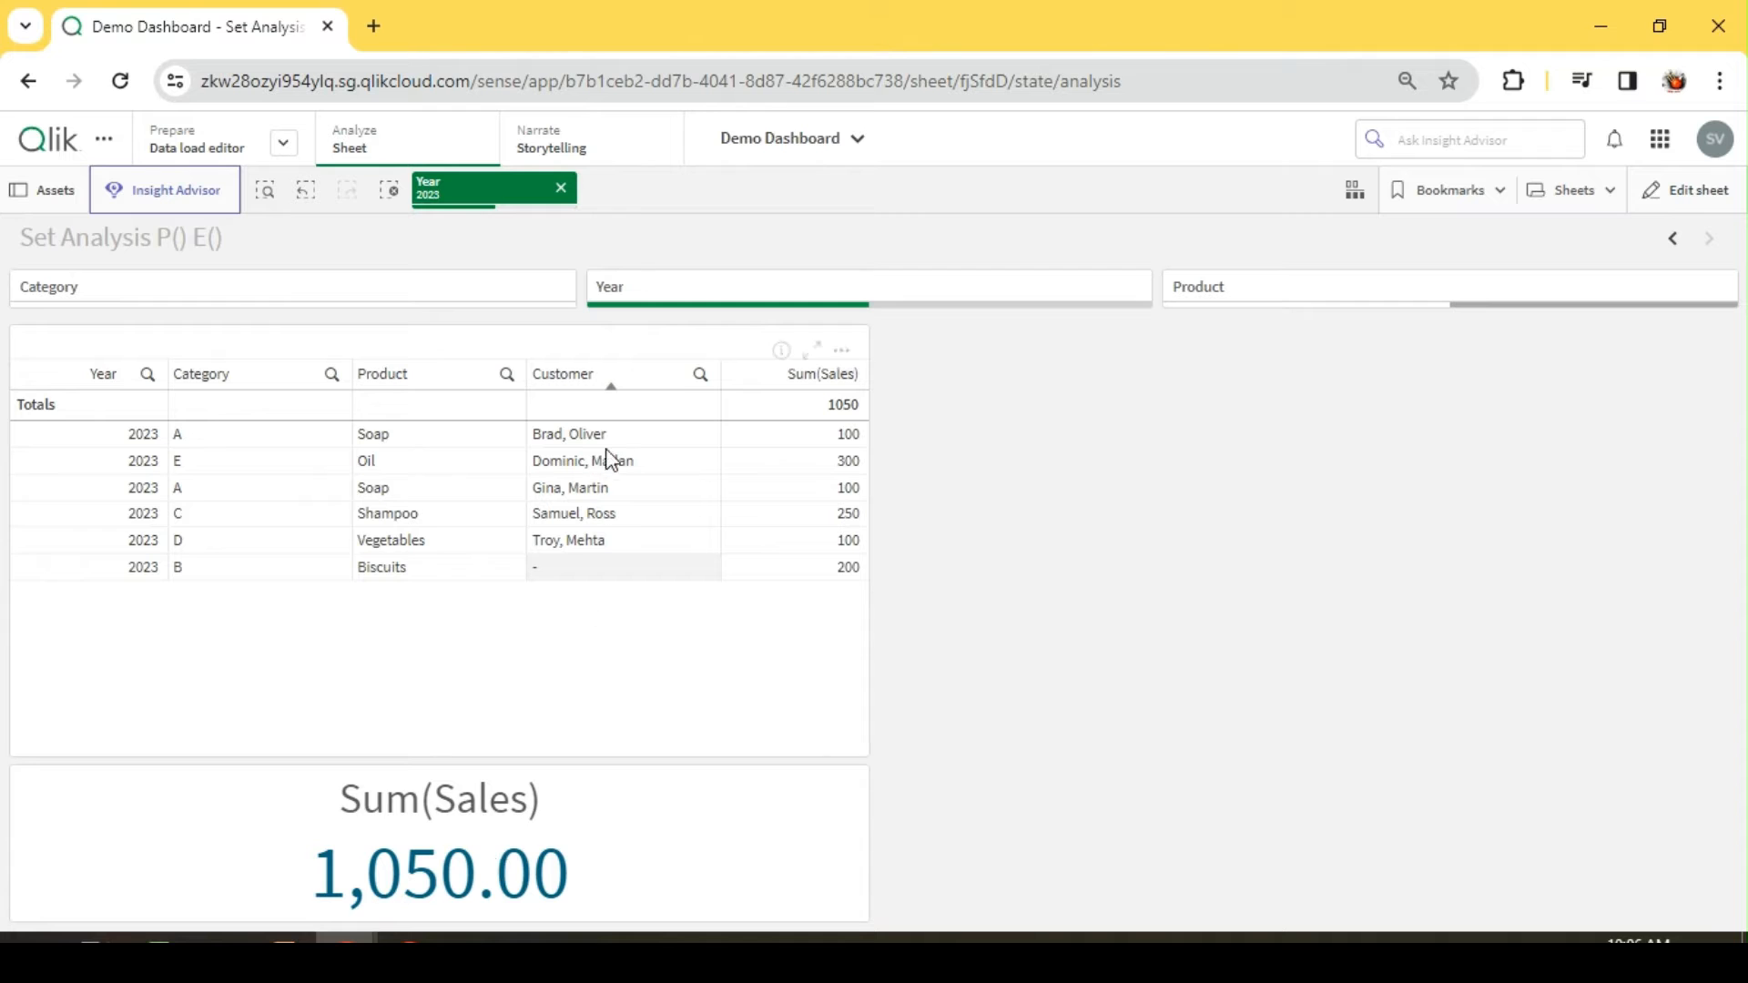
Step: Select all five named customers directly in the table rows and remove that customer selection
drag(618, 434, 597, 565)
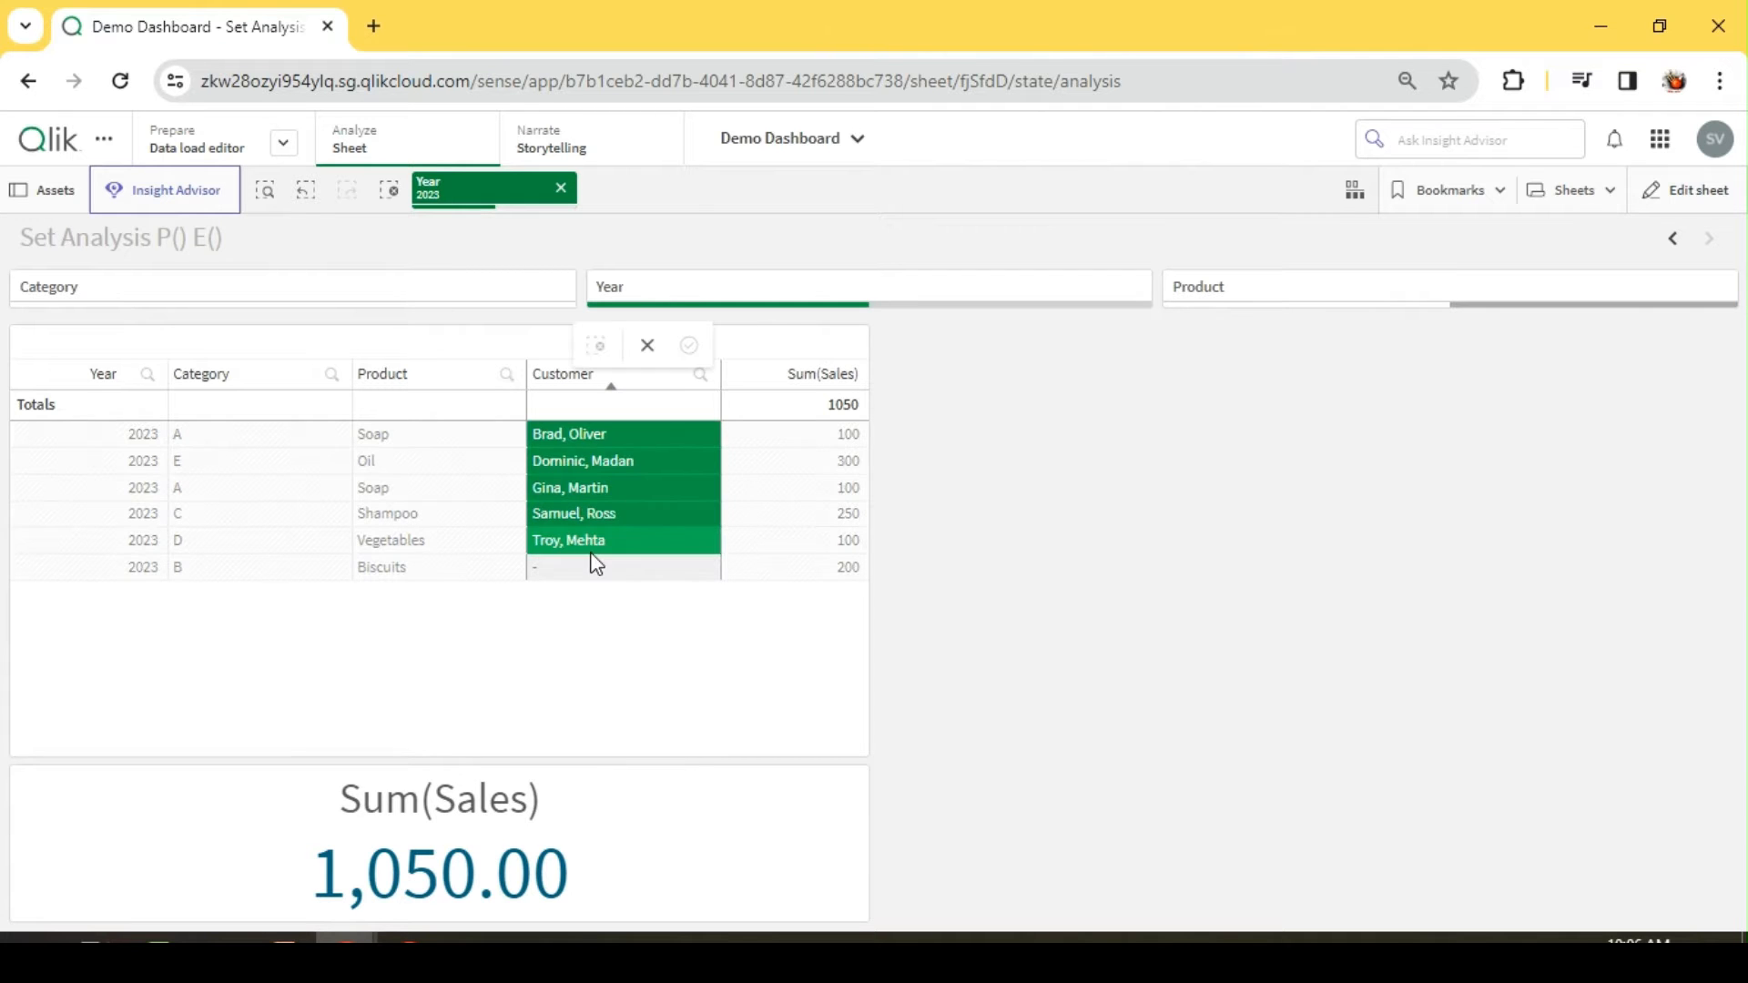
click(1155, 456)
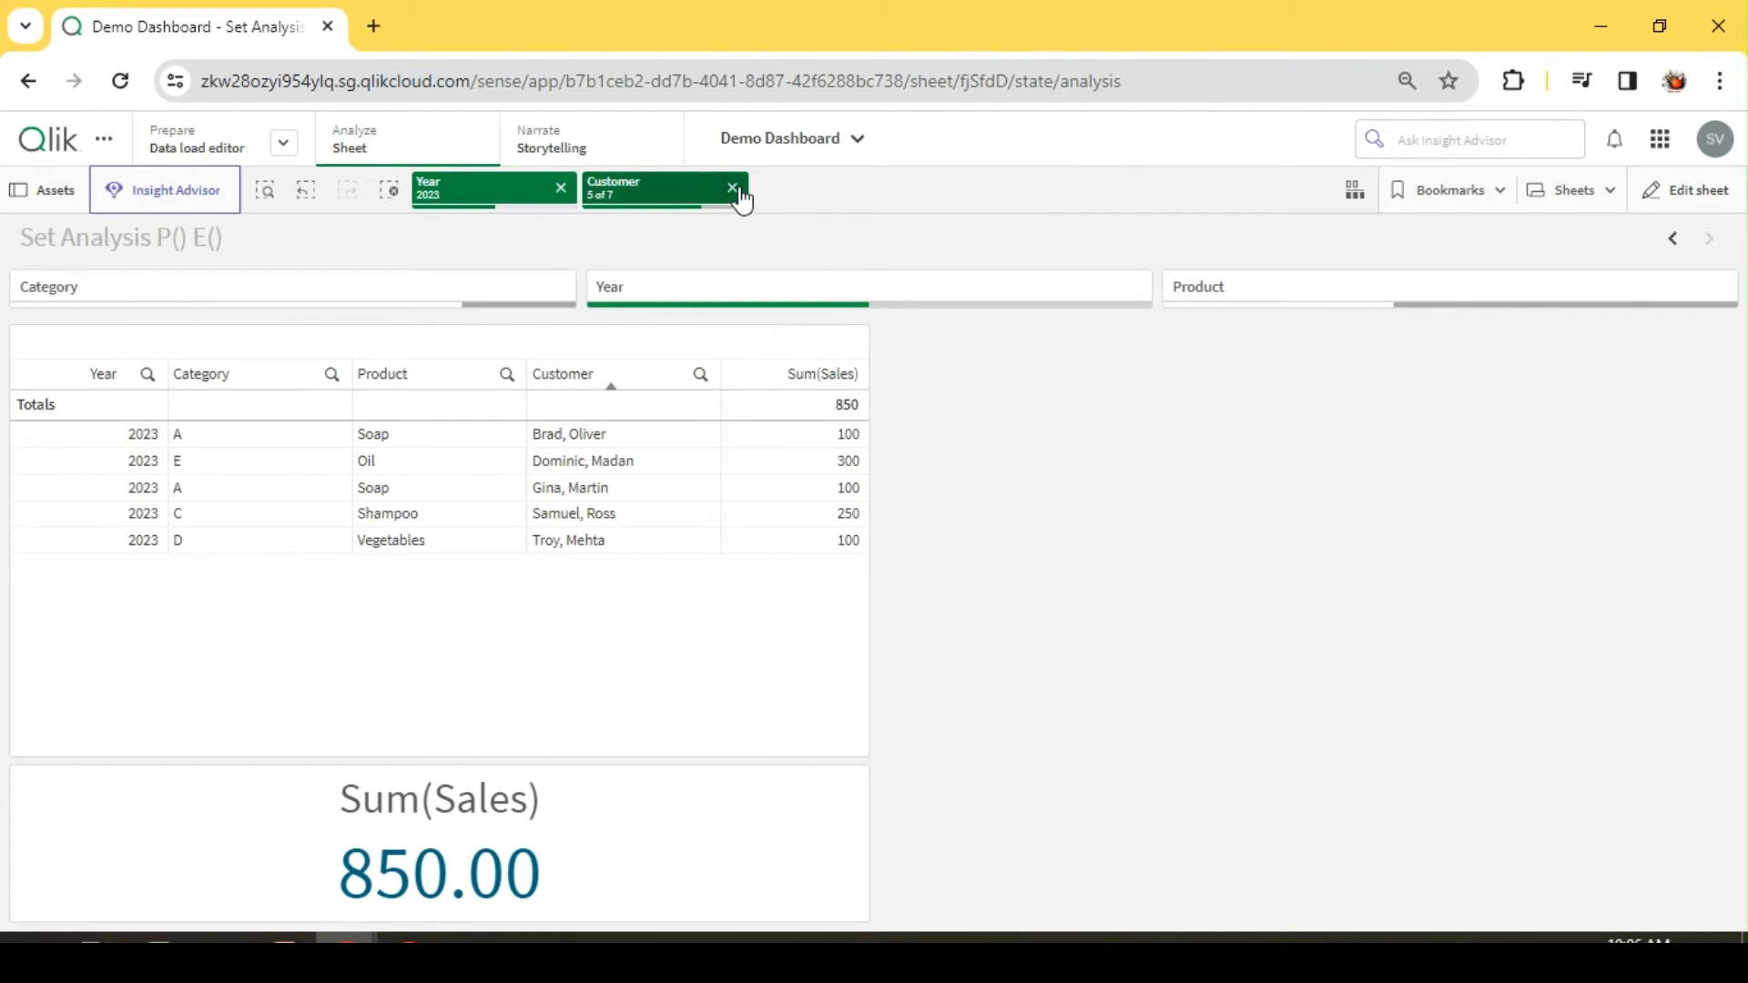
click(736, 189)
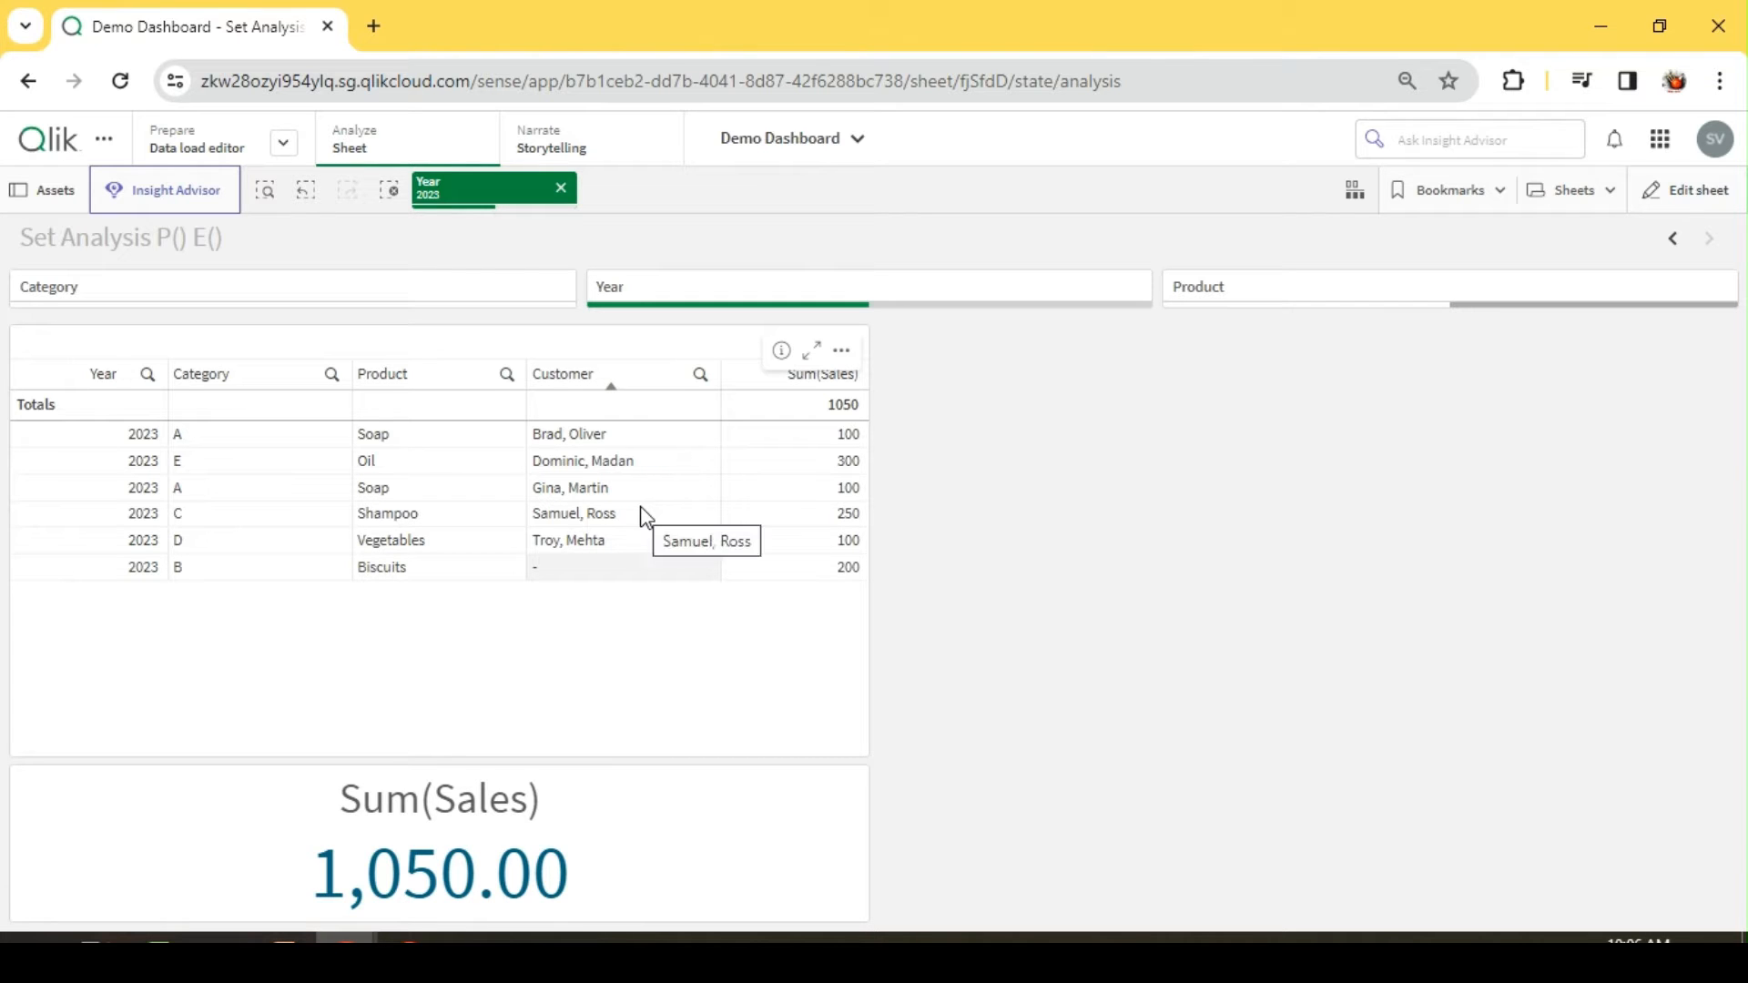
Step: Review the selection options available for the Customer field under the Year 2023 filter
click(700, 374)
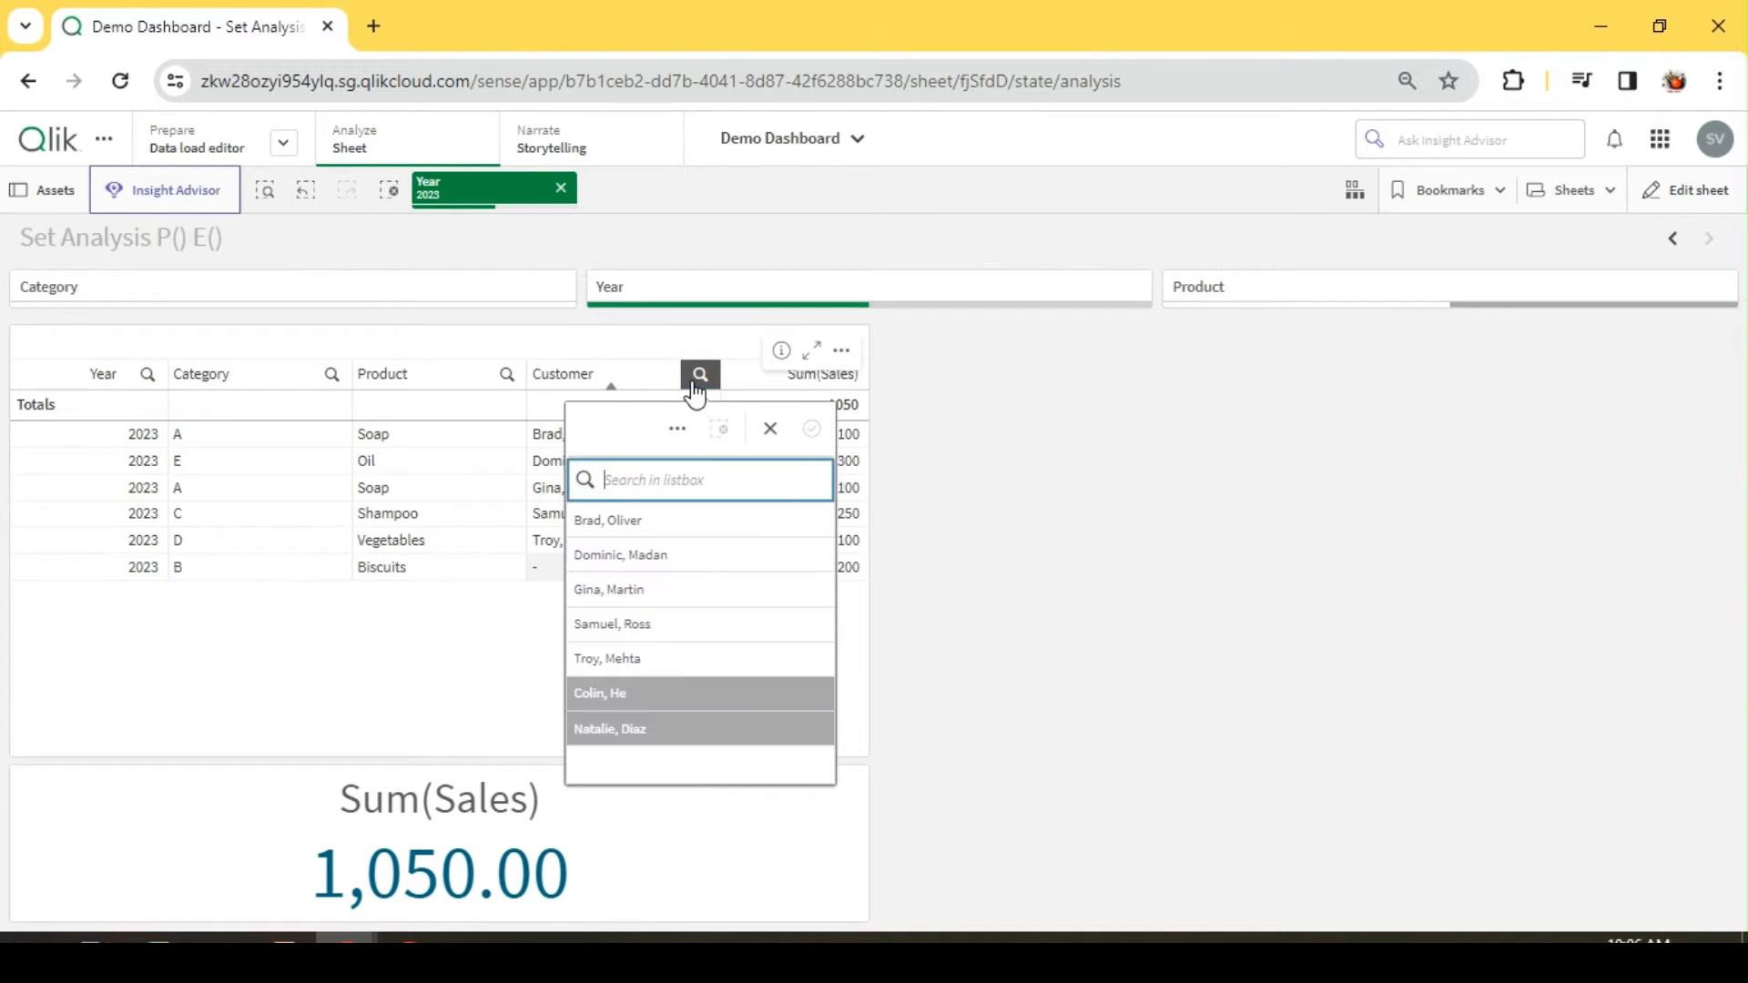
click(678, 431)
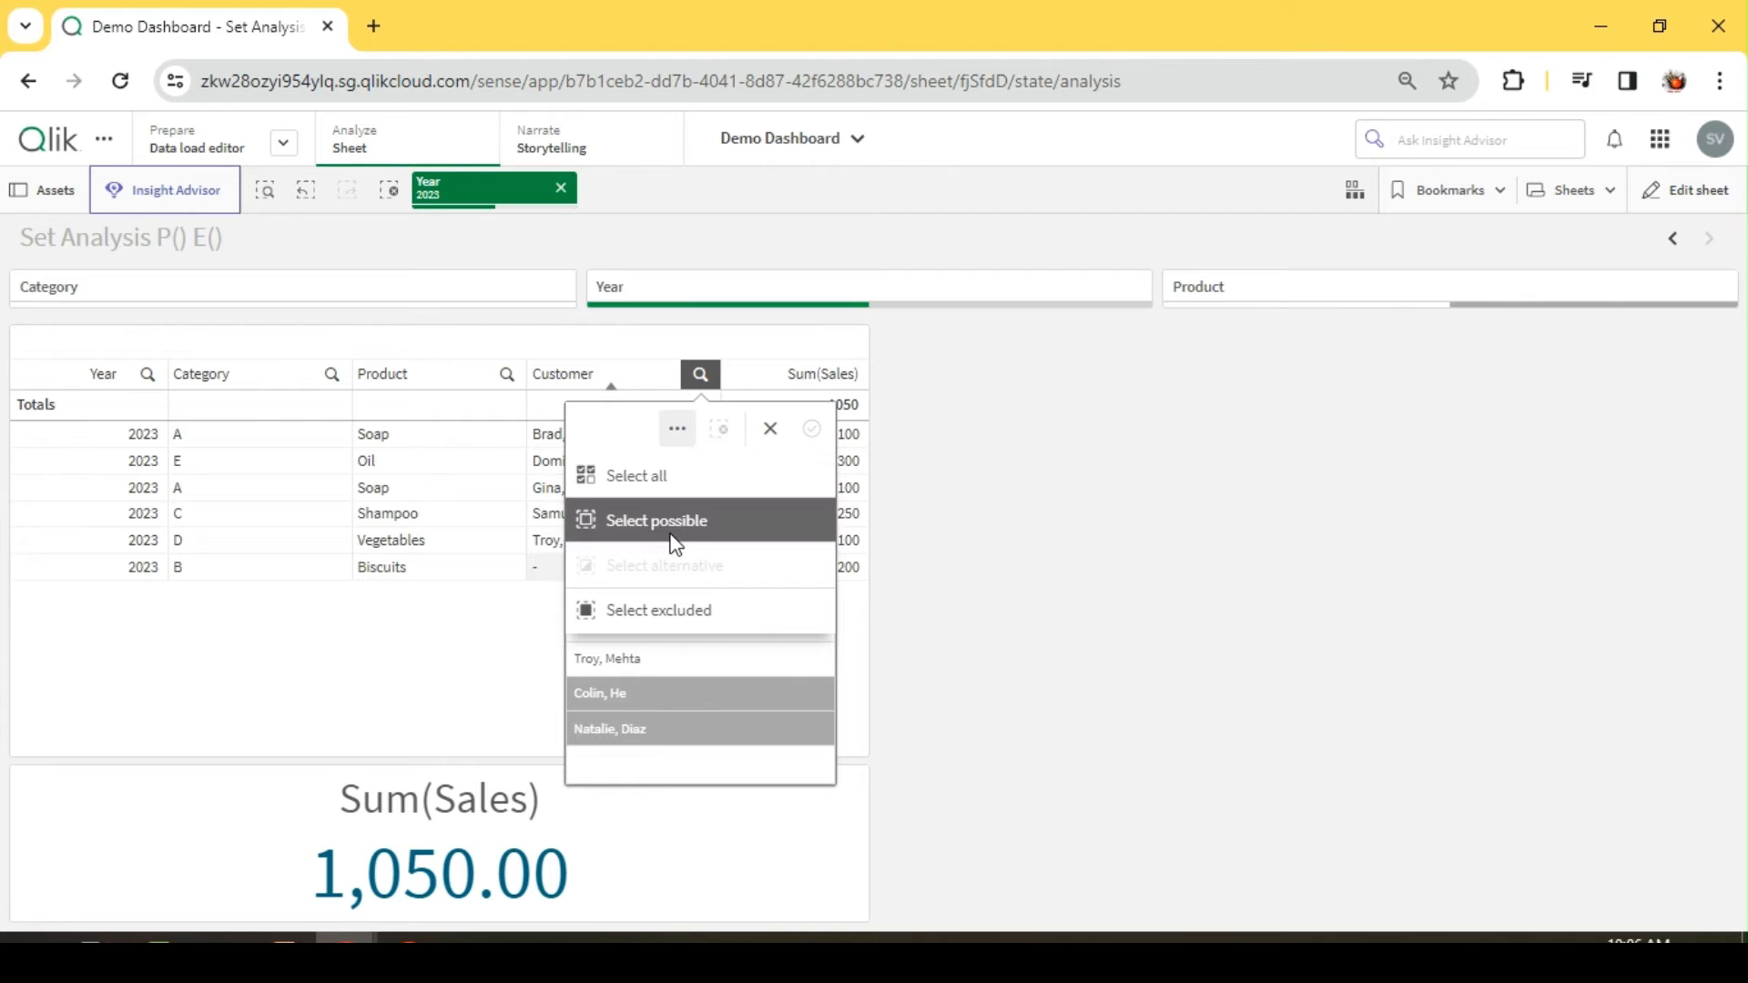
click(988, 450)
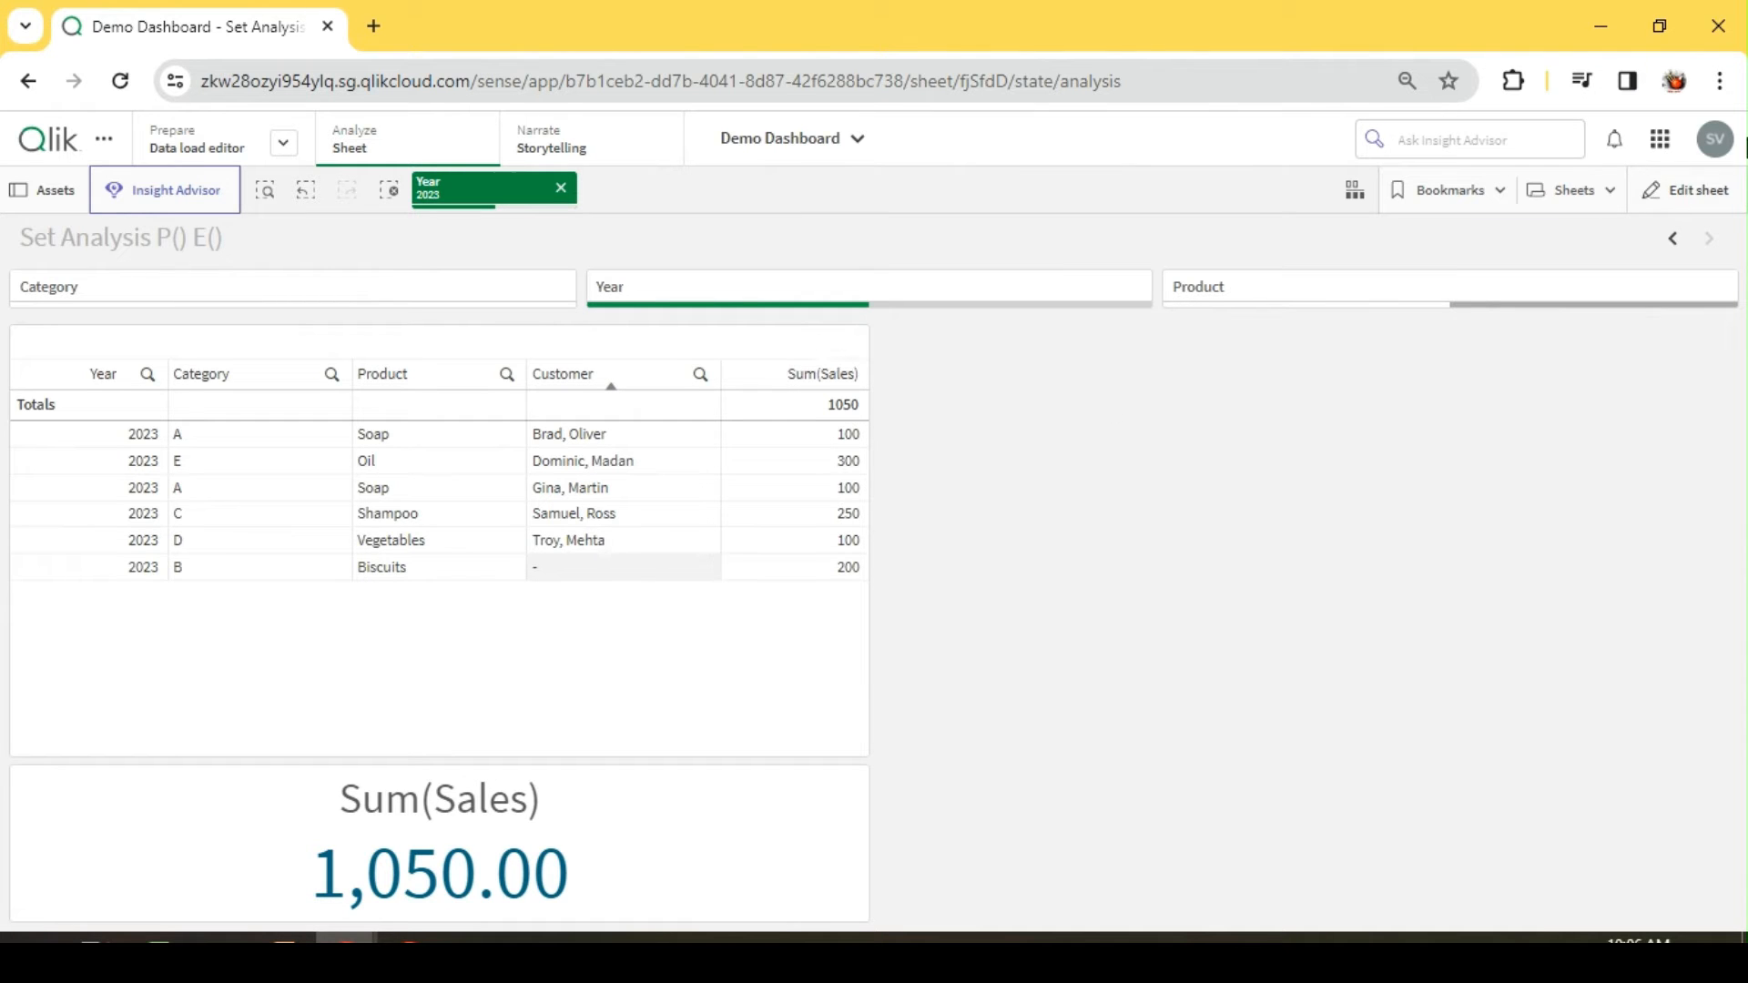
Step: Add a second KPI object beside the sales table in sheet editing and shrink it to 12 x 2 cells
click(1659, 210)
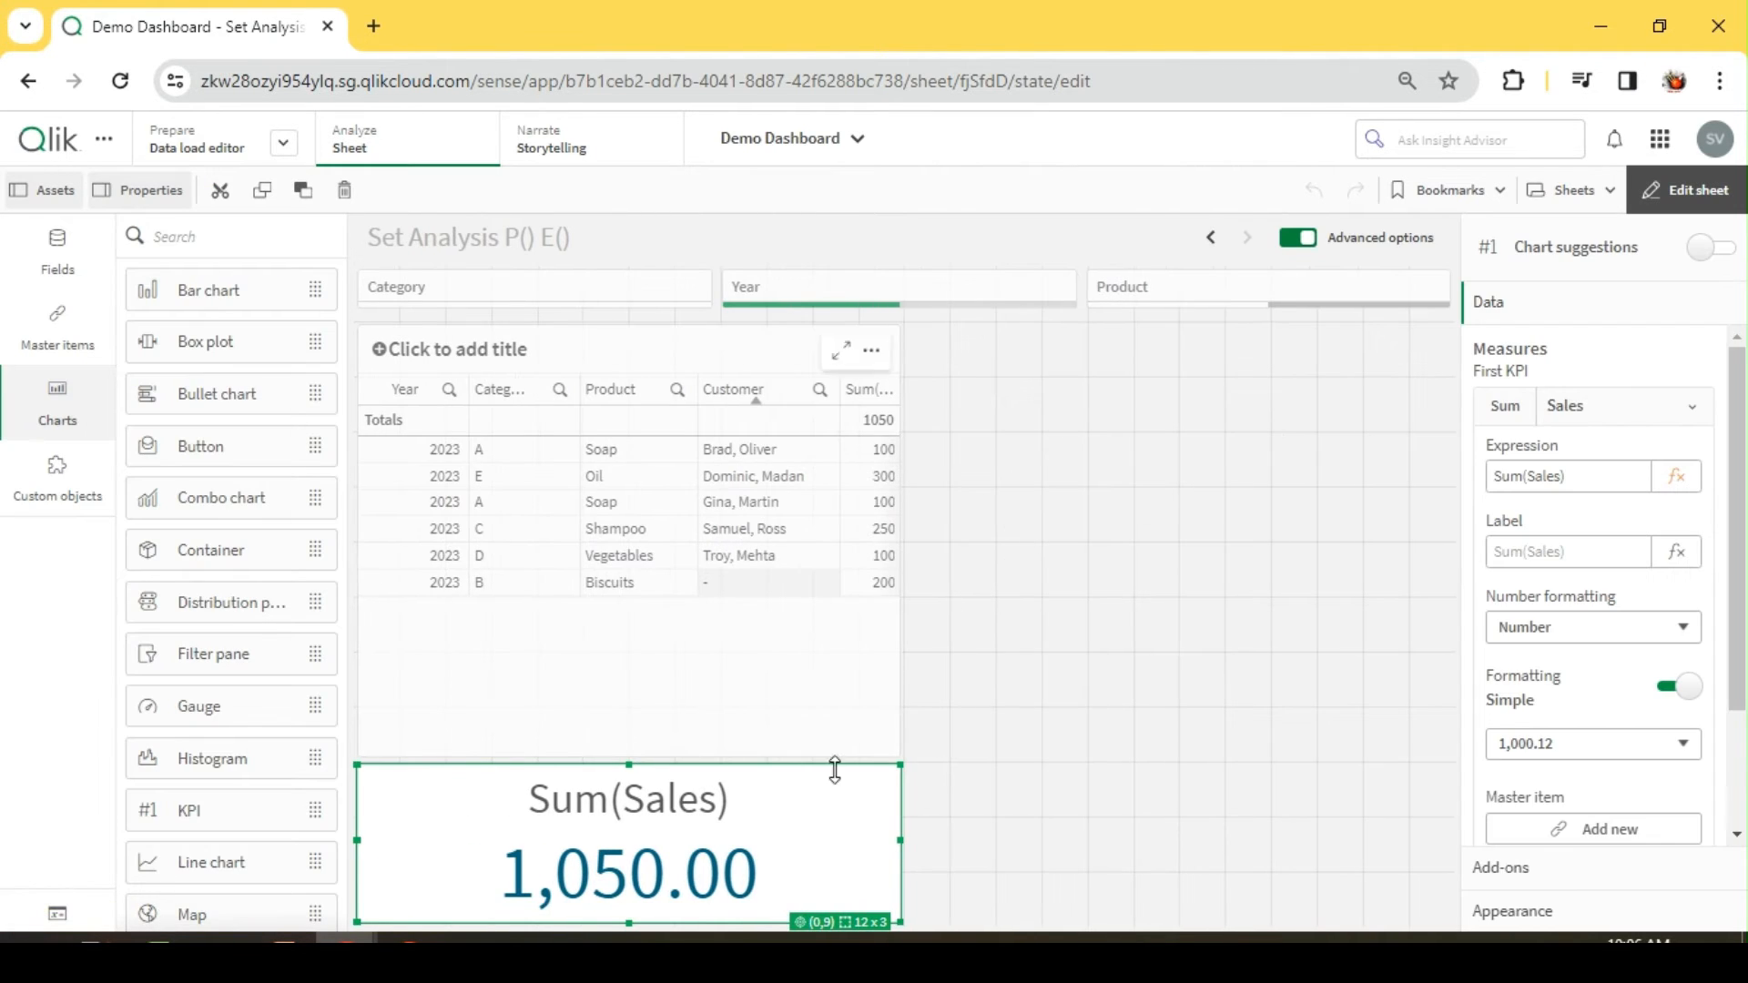
click(1071, 439)
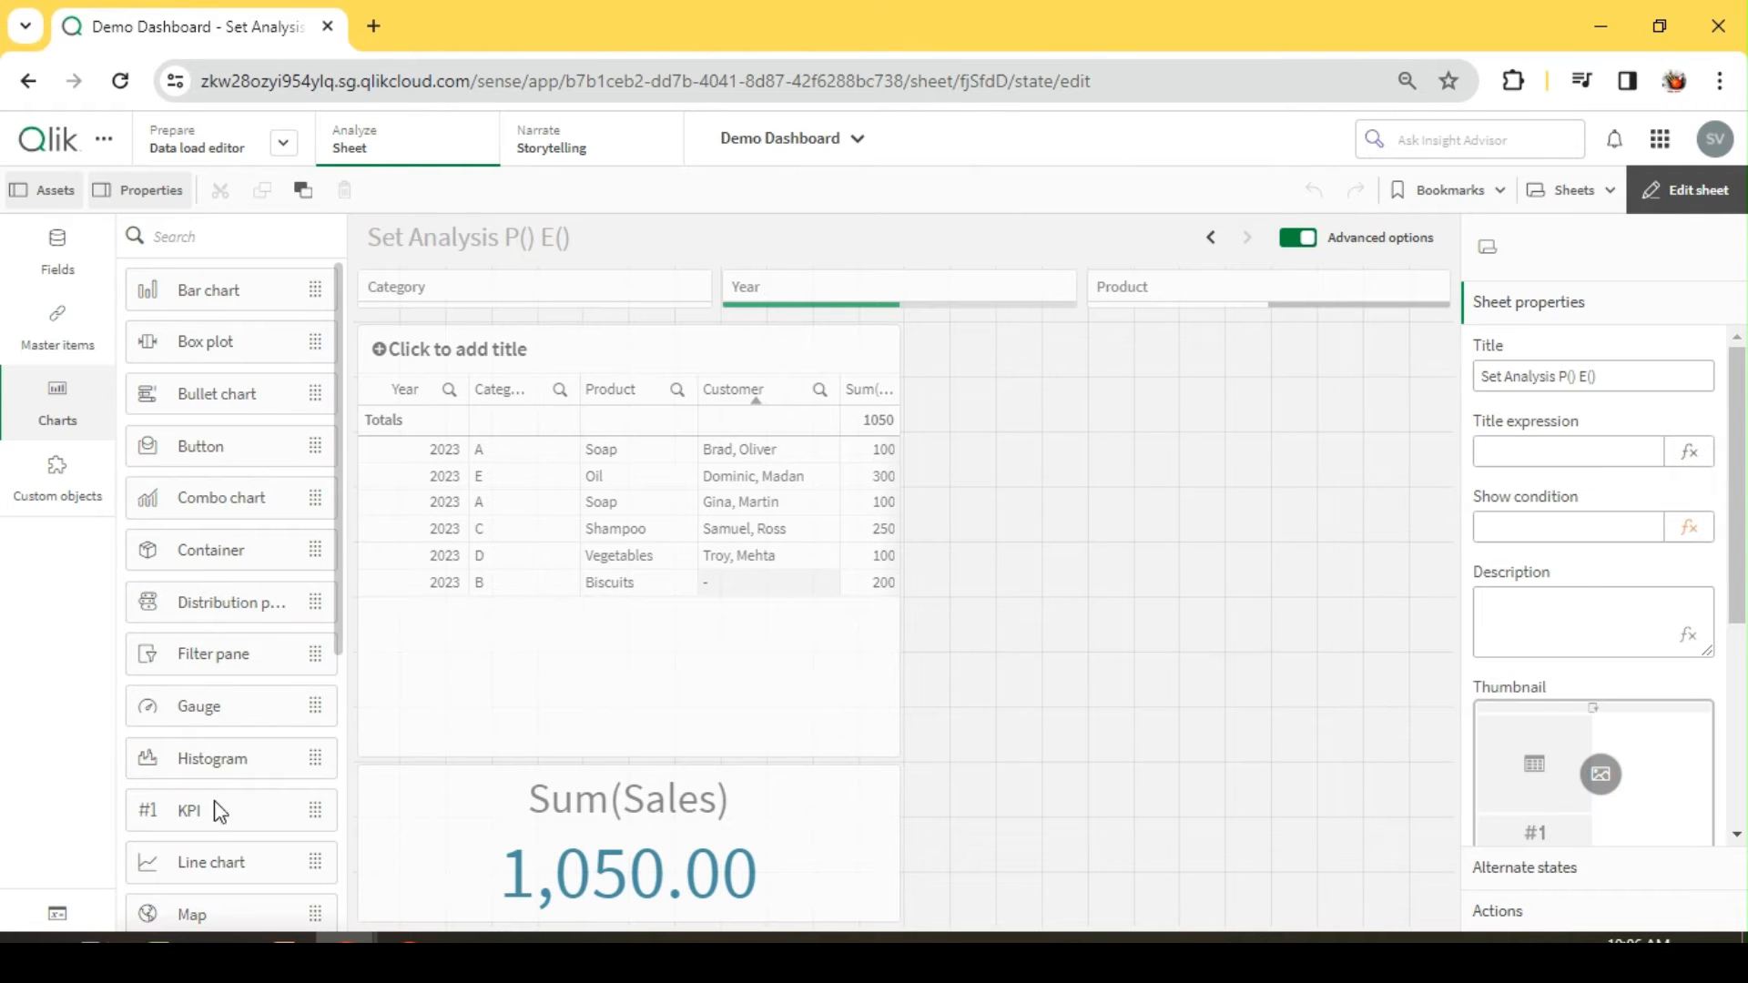
drag(235, 809, 1056, 437)
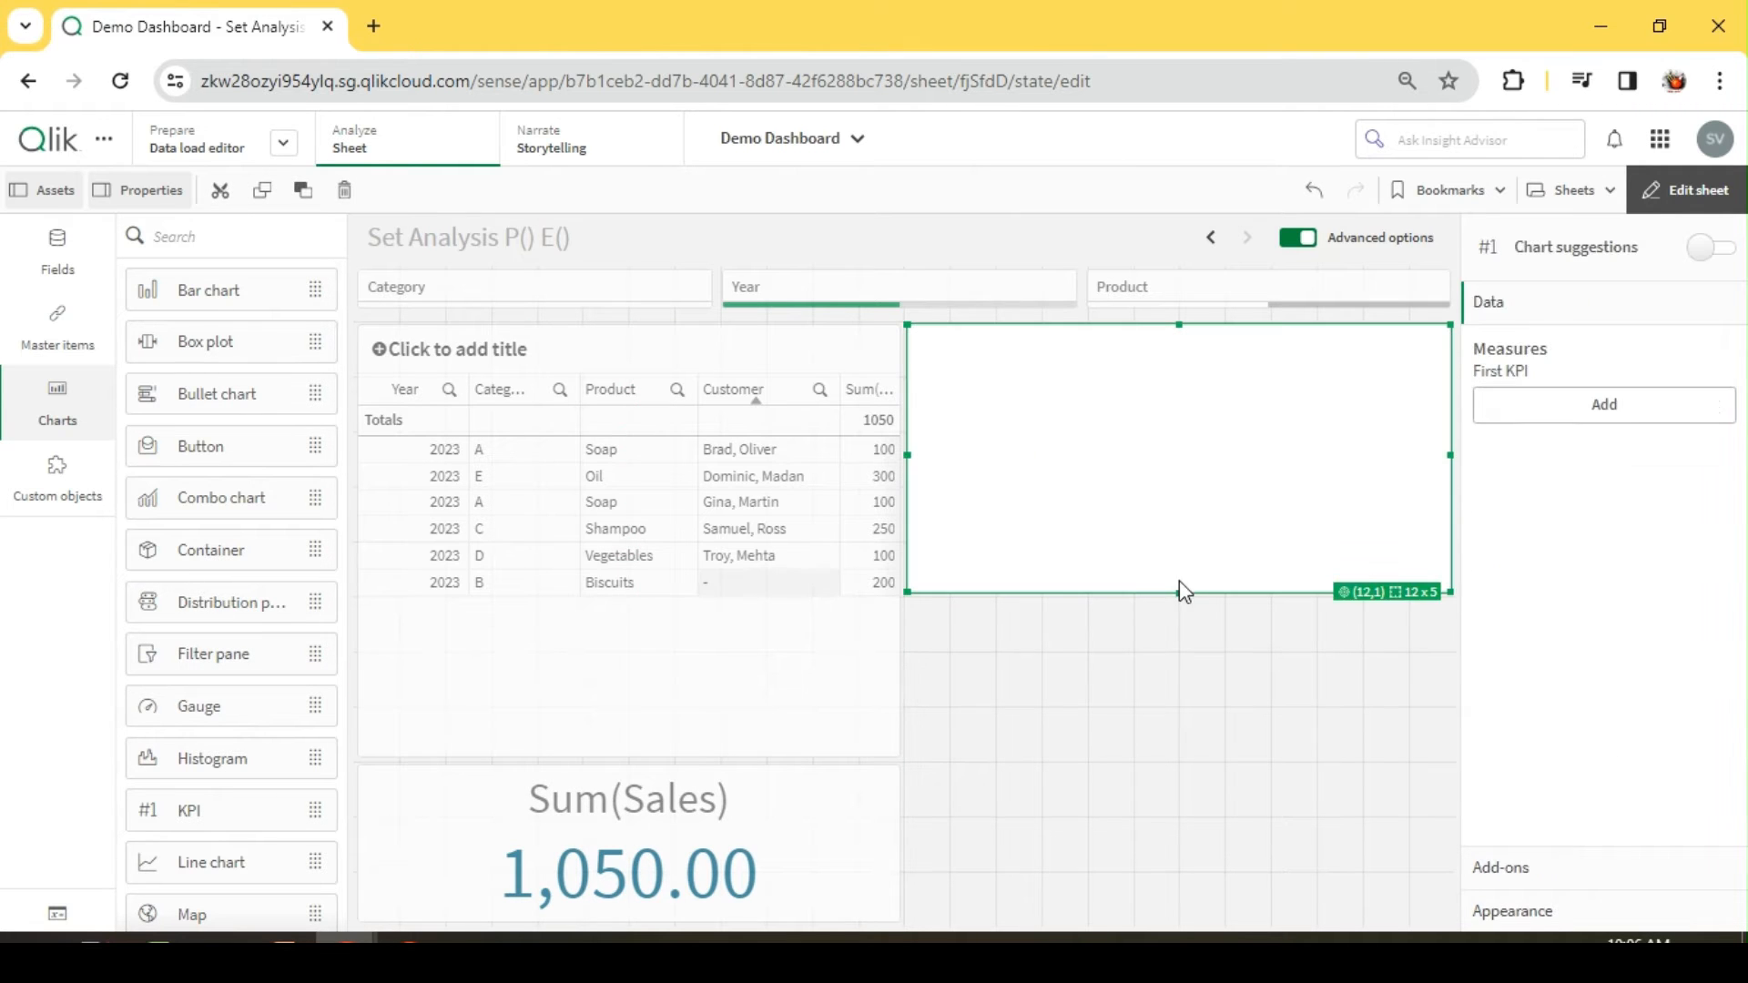
drag(1179, 589, 1198, 425)
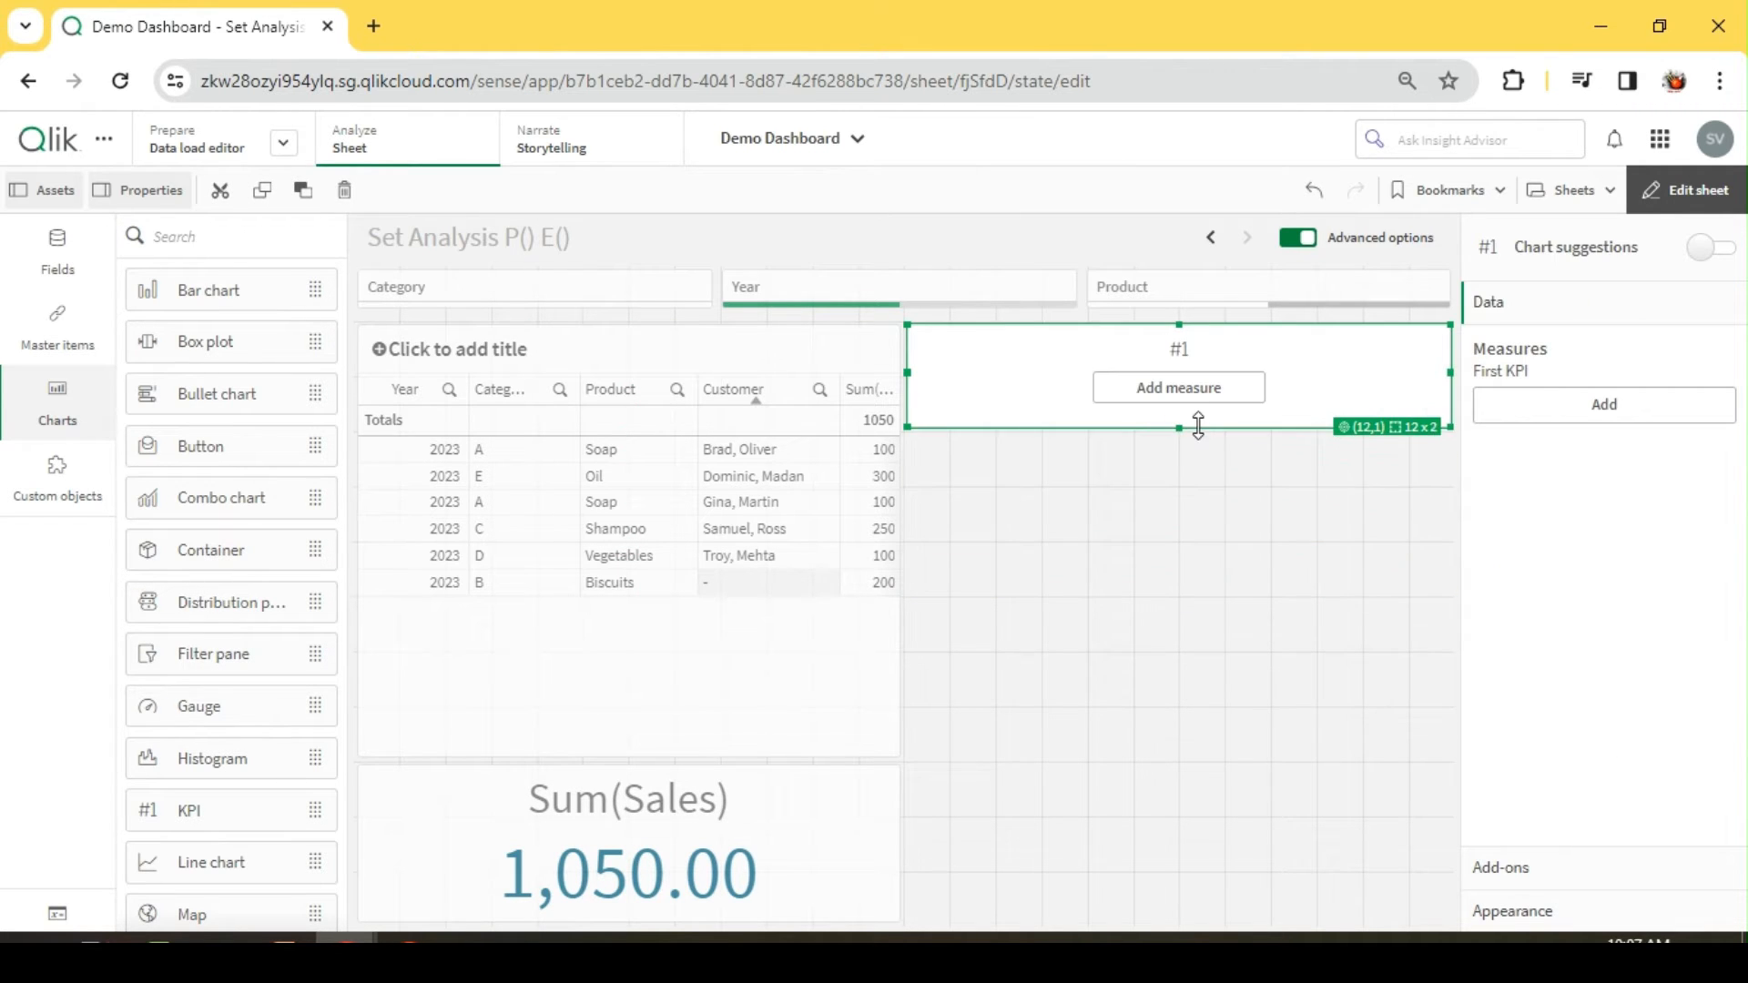
Step: Start a measure expression for the new KPI and enter Sum ( Sales)
click(1605, 404)
click(1202, 530)
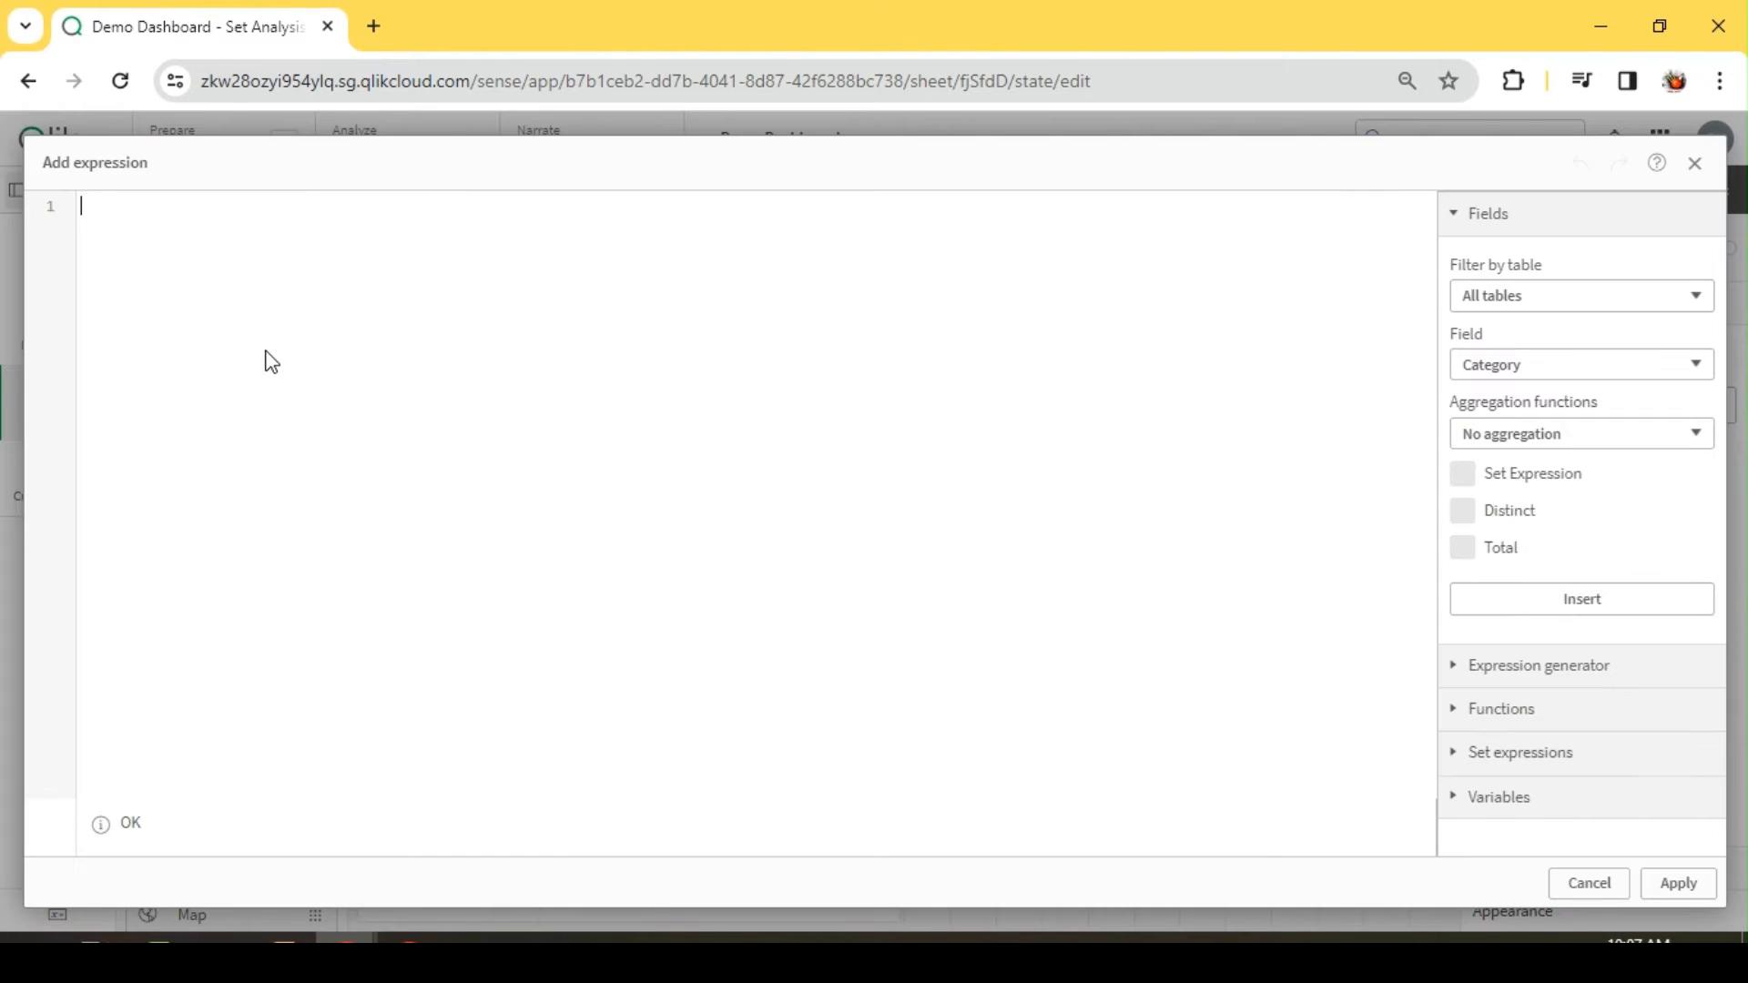
text(m ( Sa)
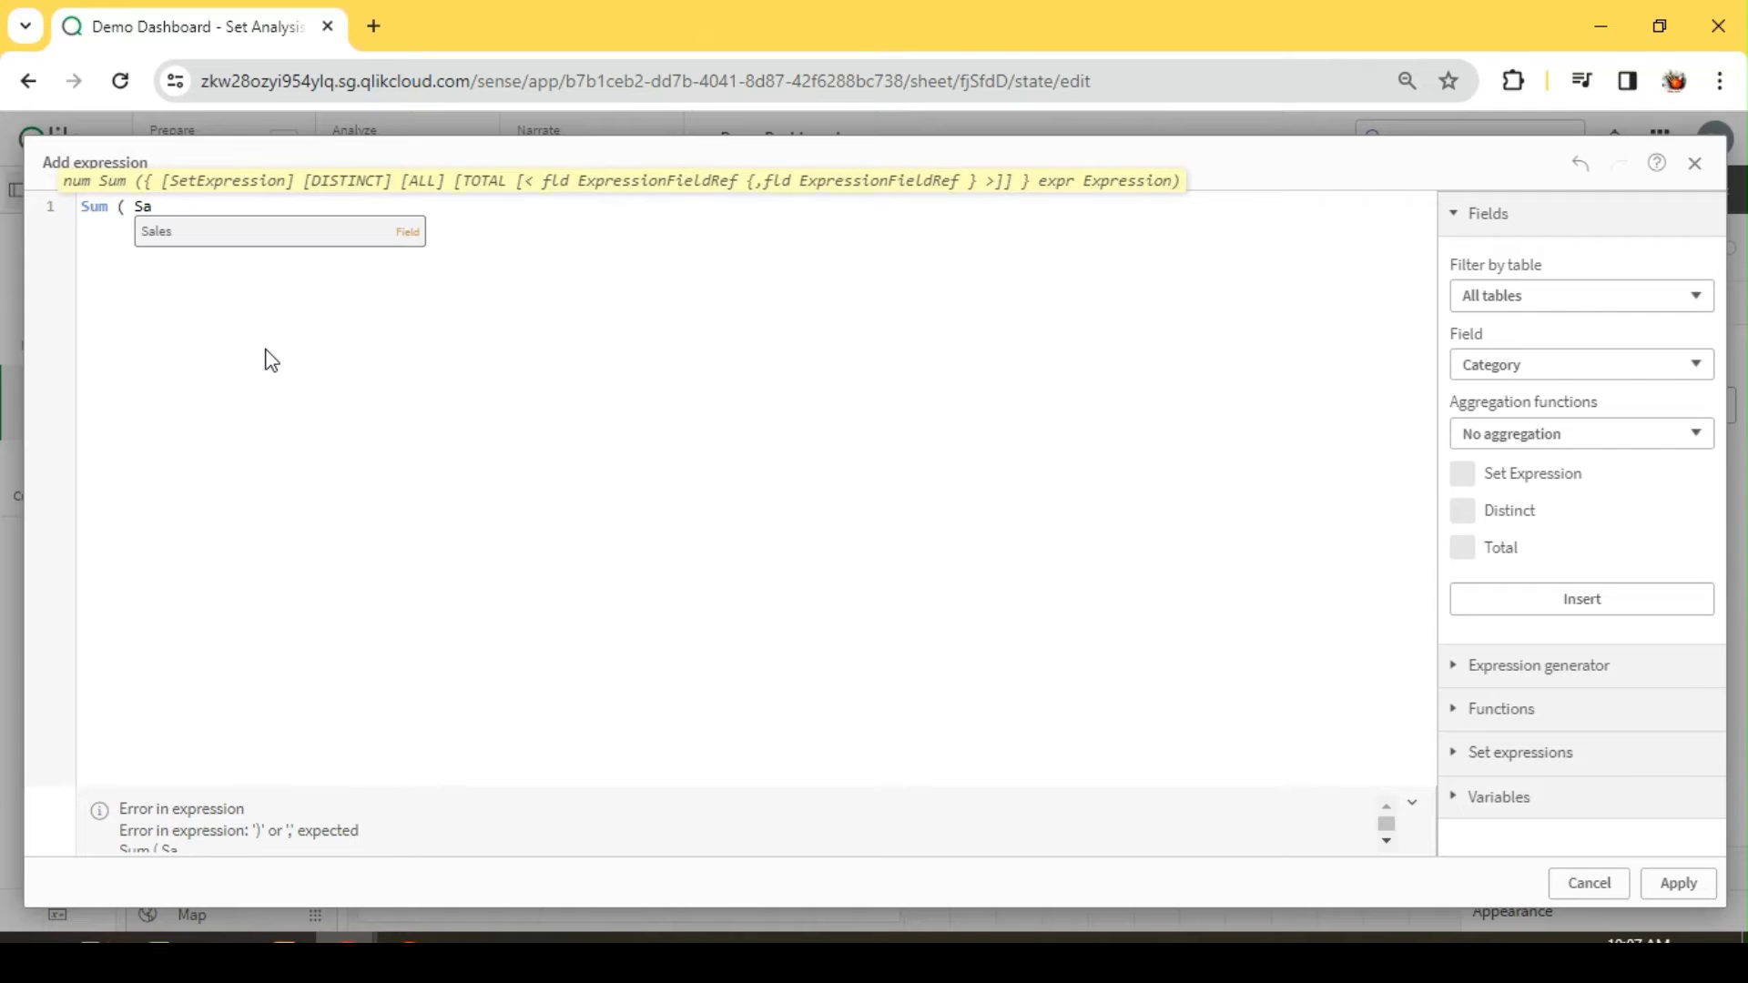
key(Return)
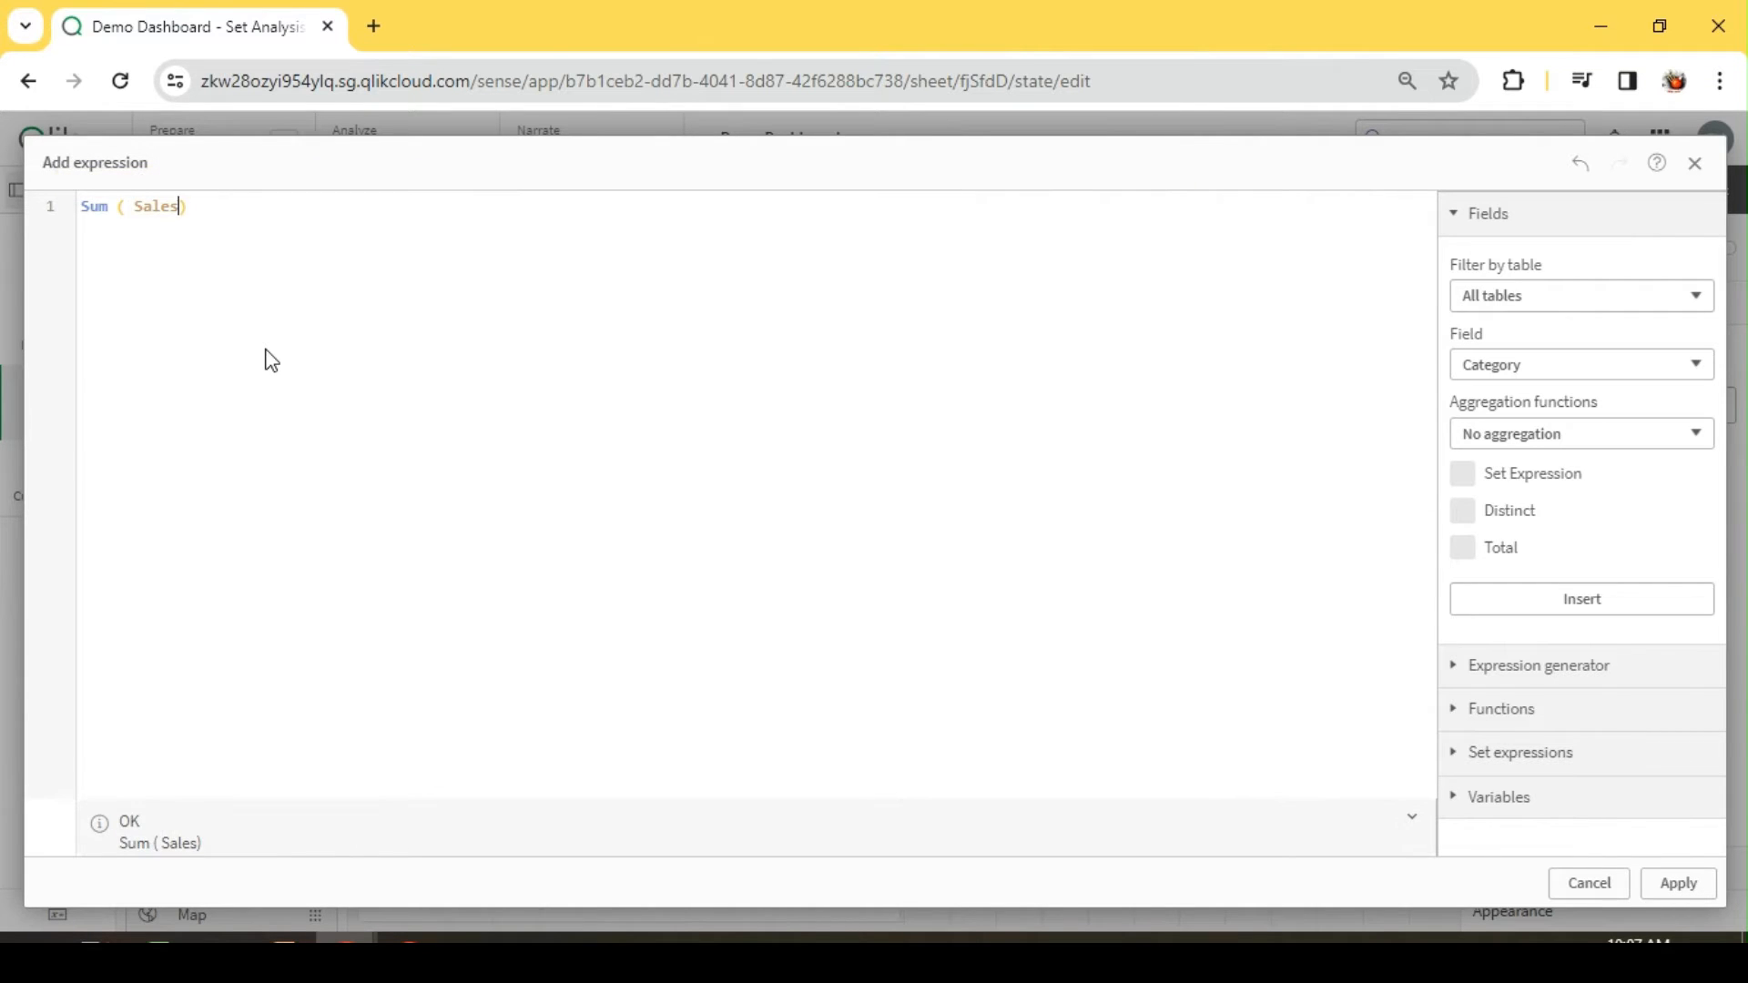
text((  )
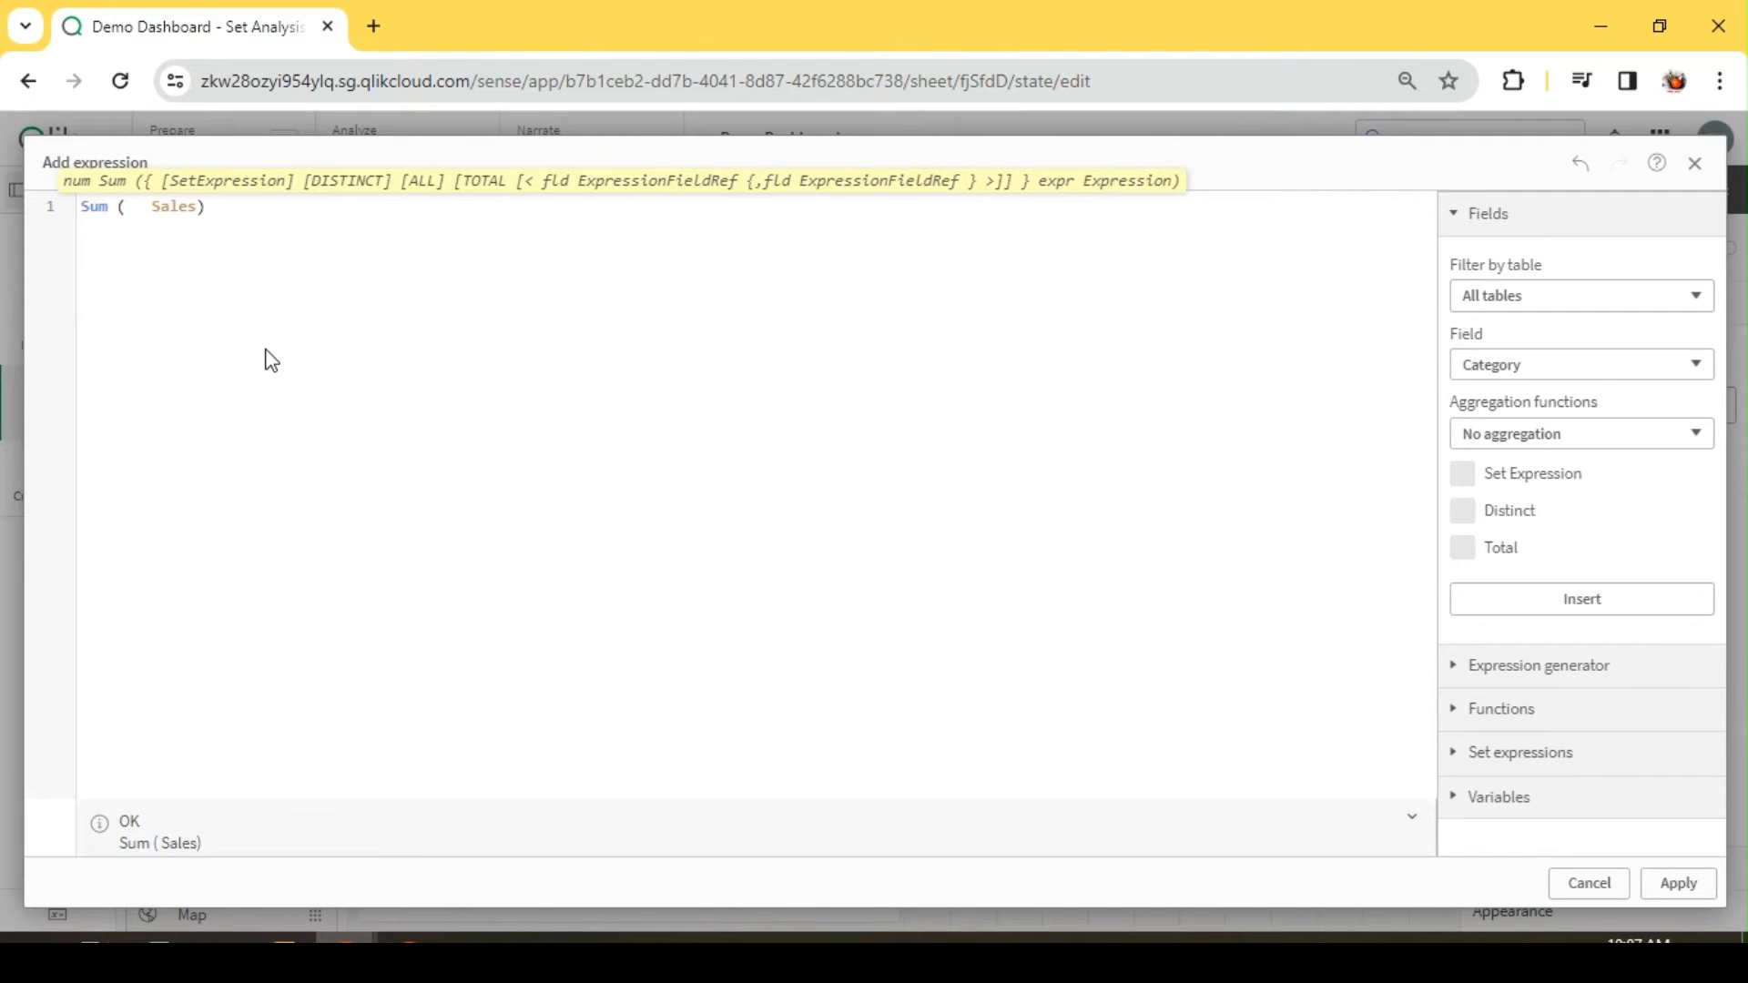
text({})
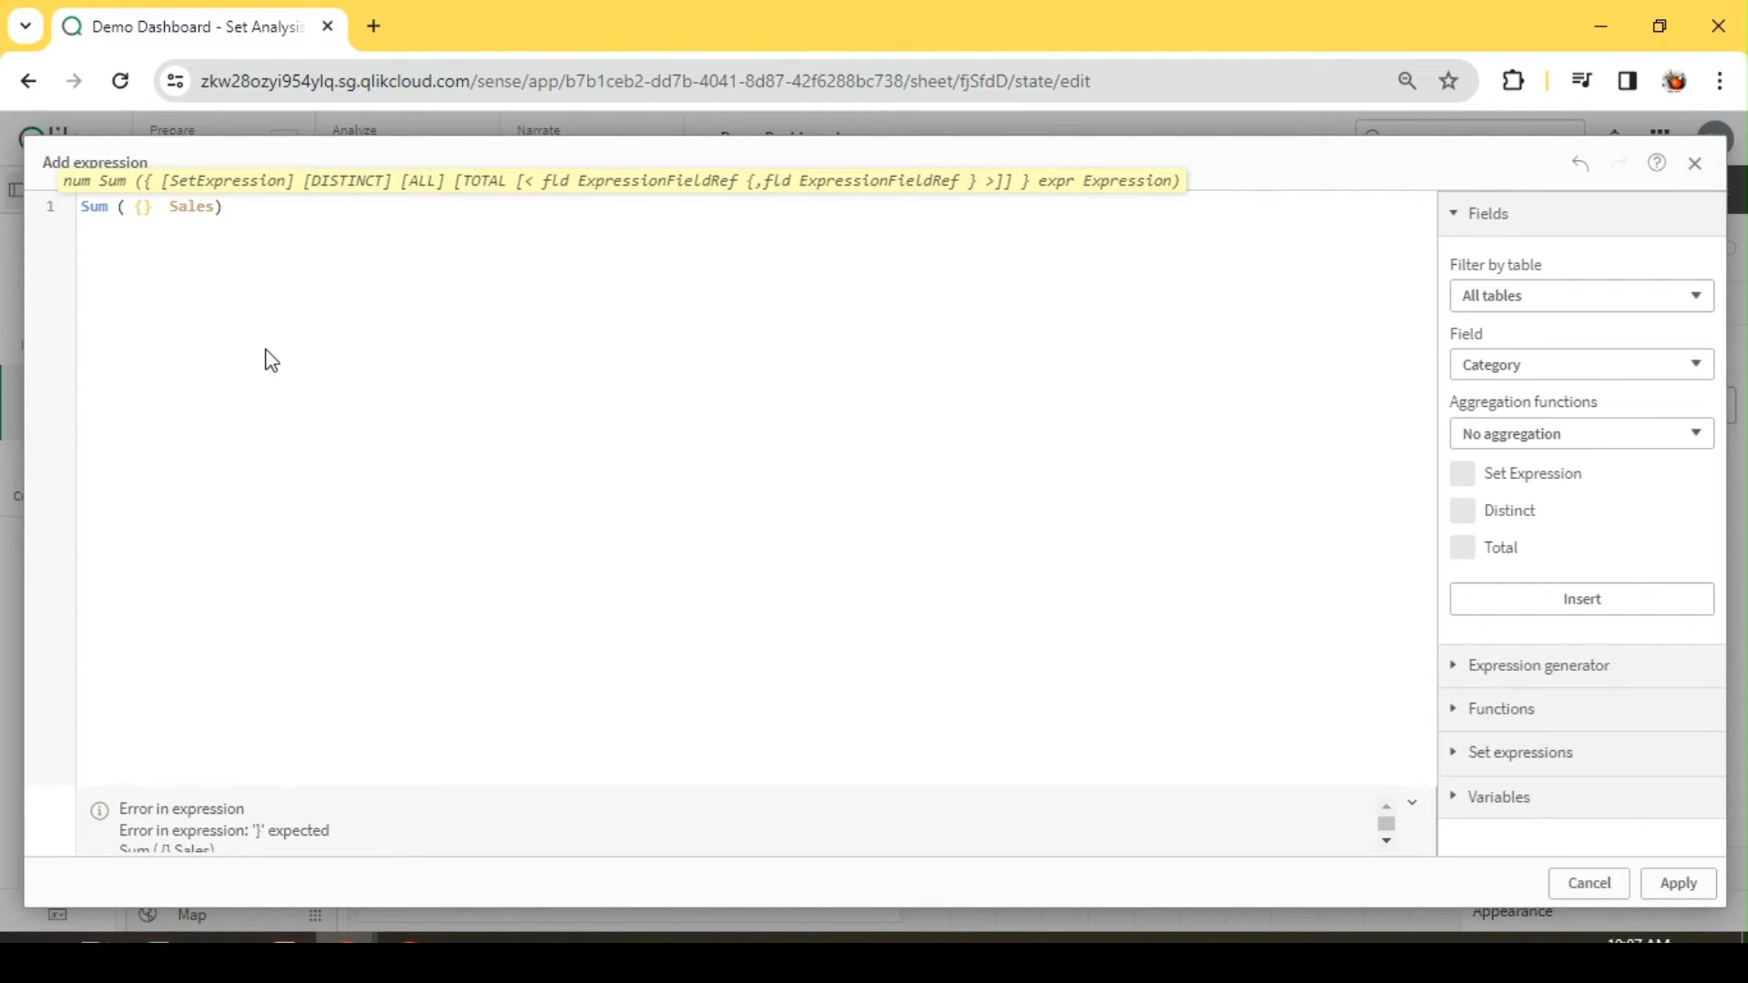
text(<>)
Step: Insert the set modifier {< Customer = P ( Customer) >} before Sales in the Sum expression
key(ctrl+z)
text(<>})
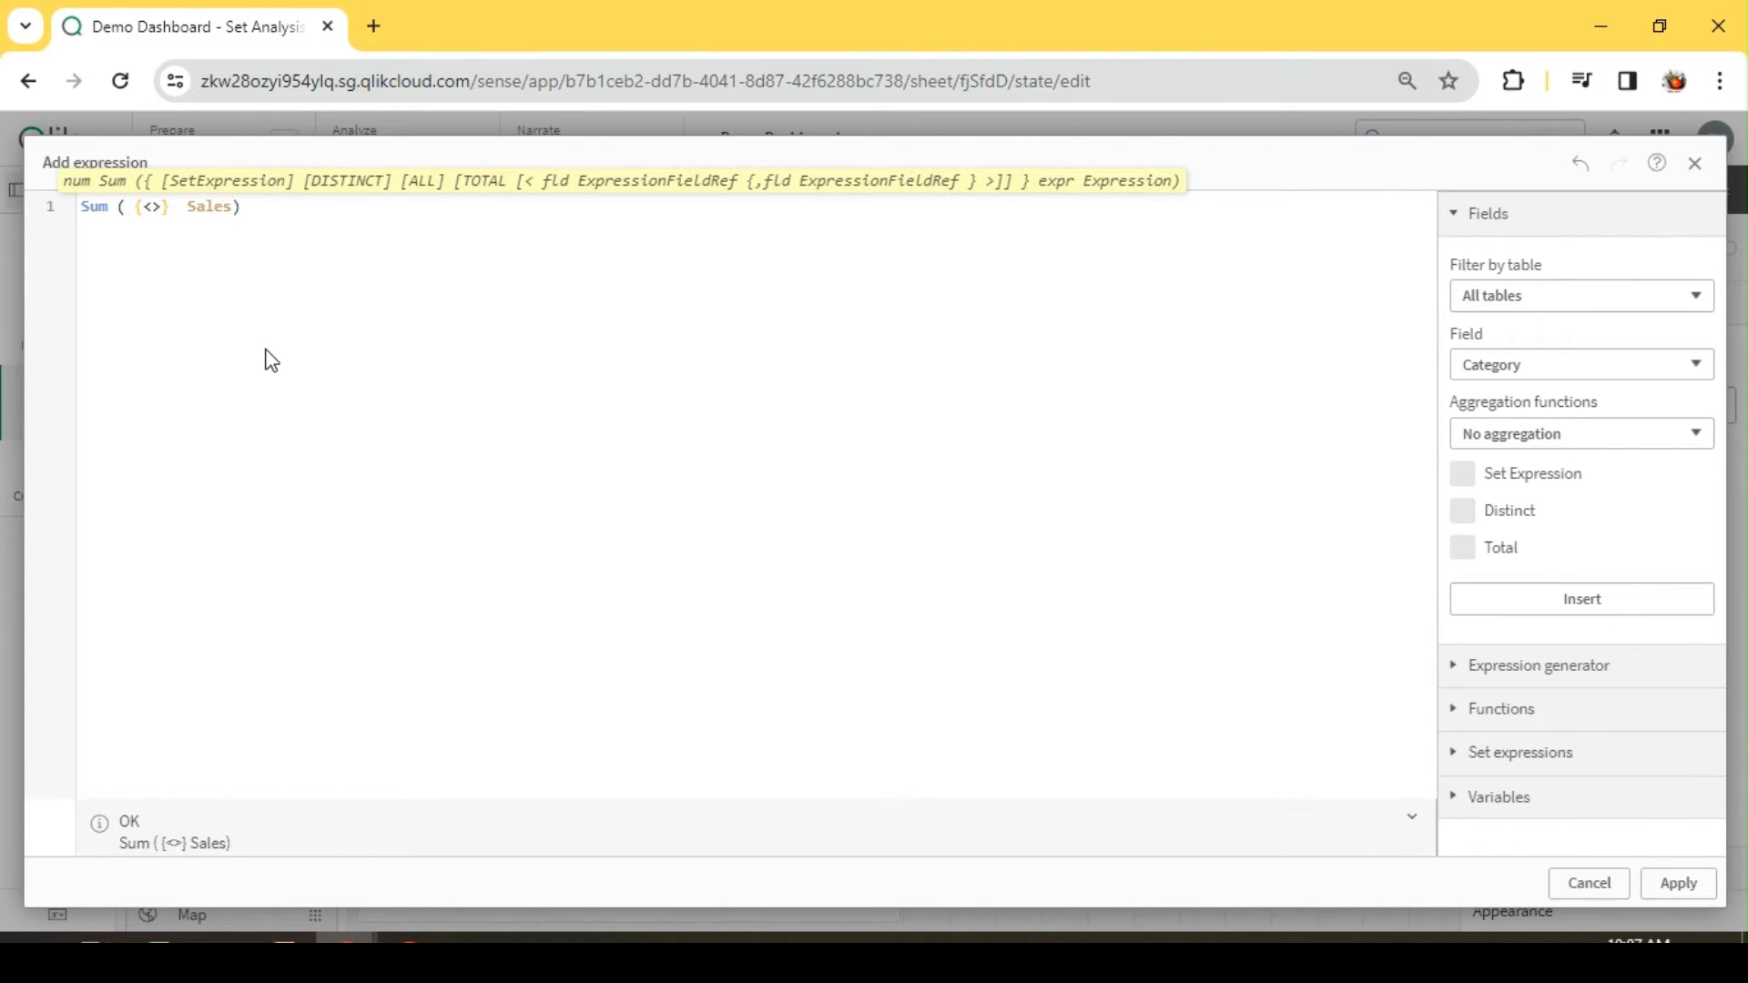
key(Left)
text(CUs)
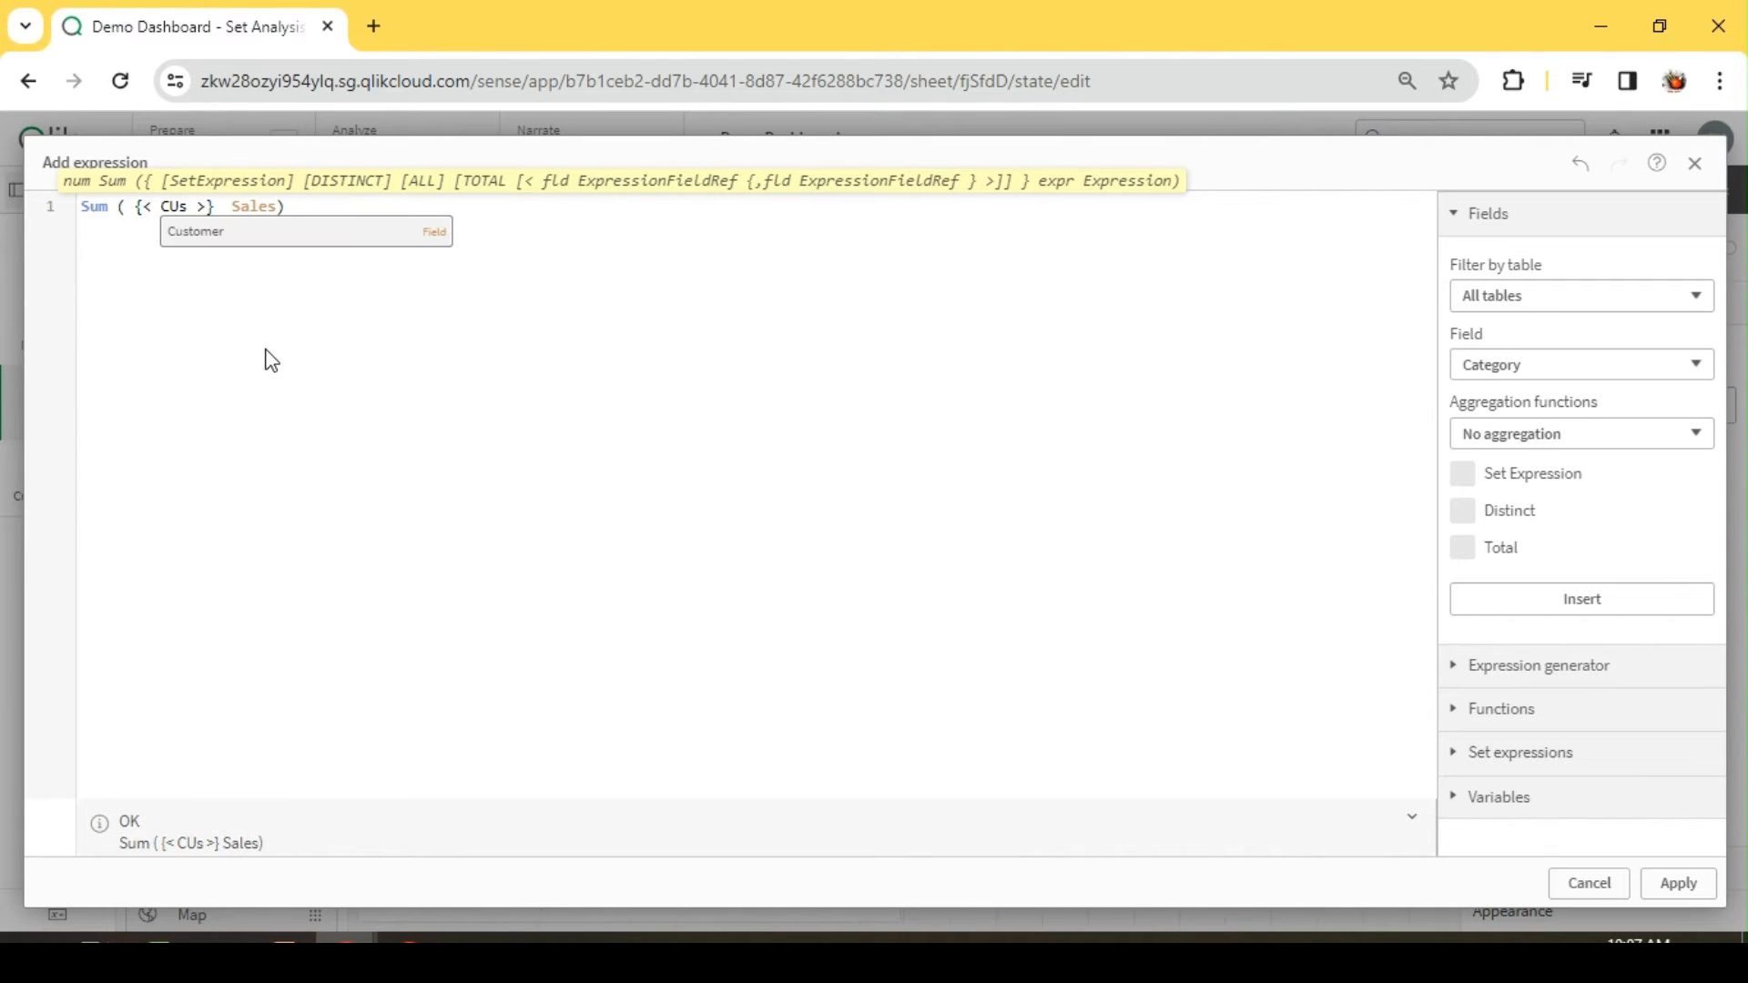
key(Return)
text(= P)
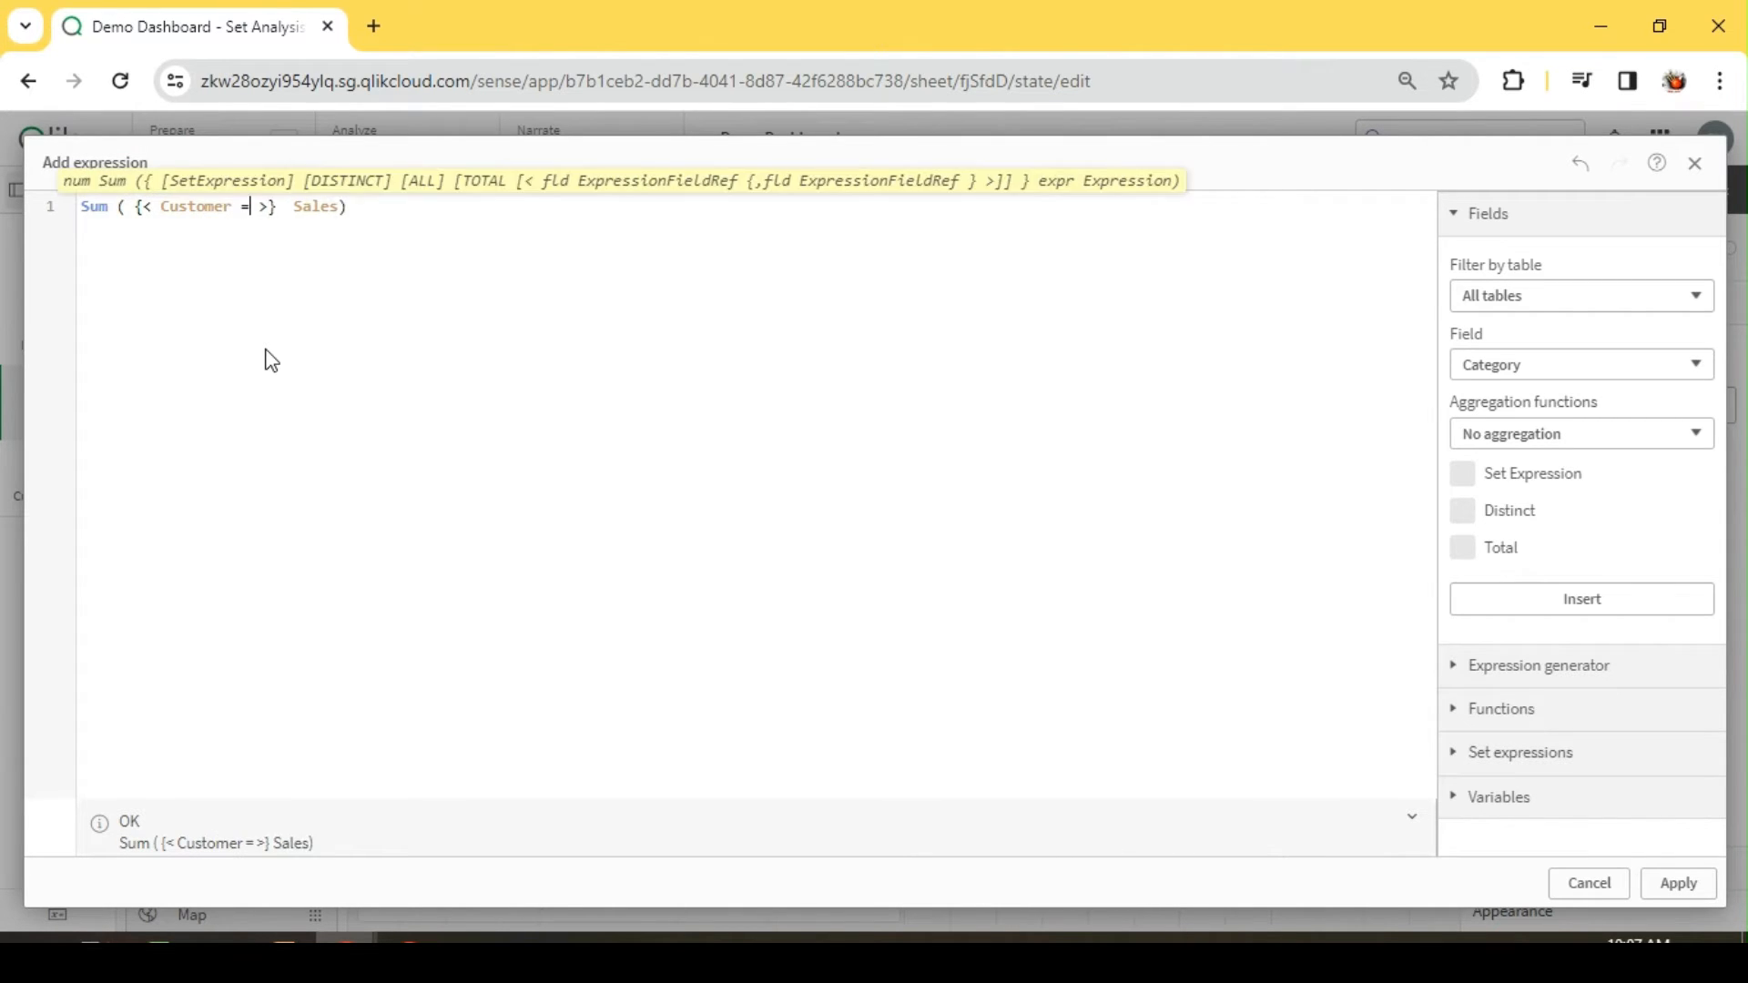
text( ()
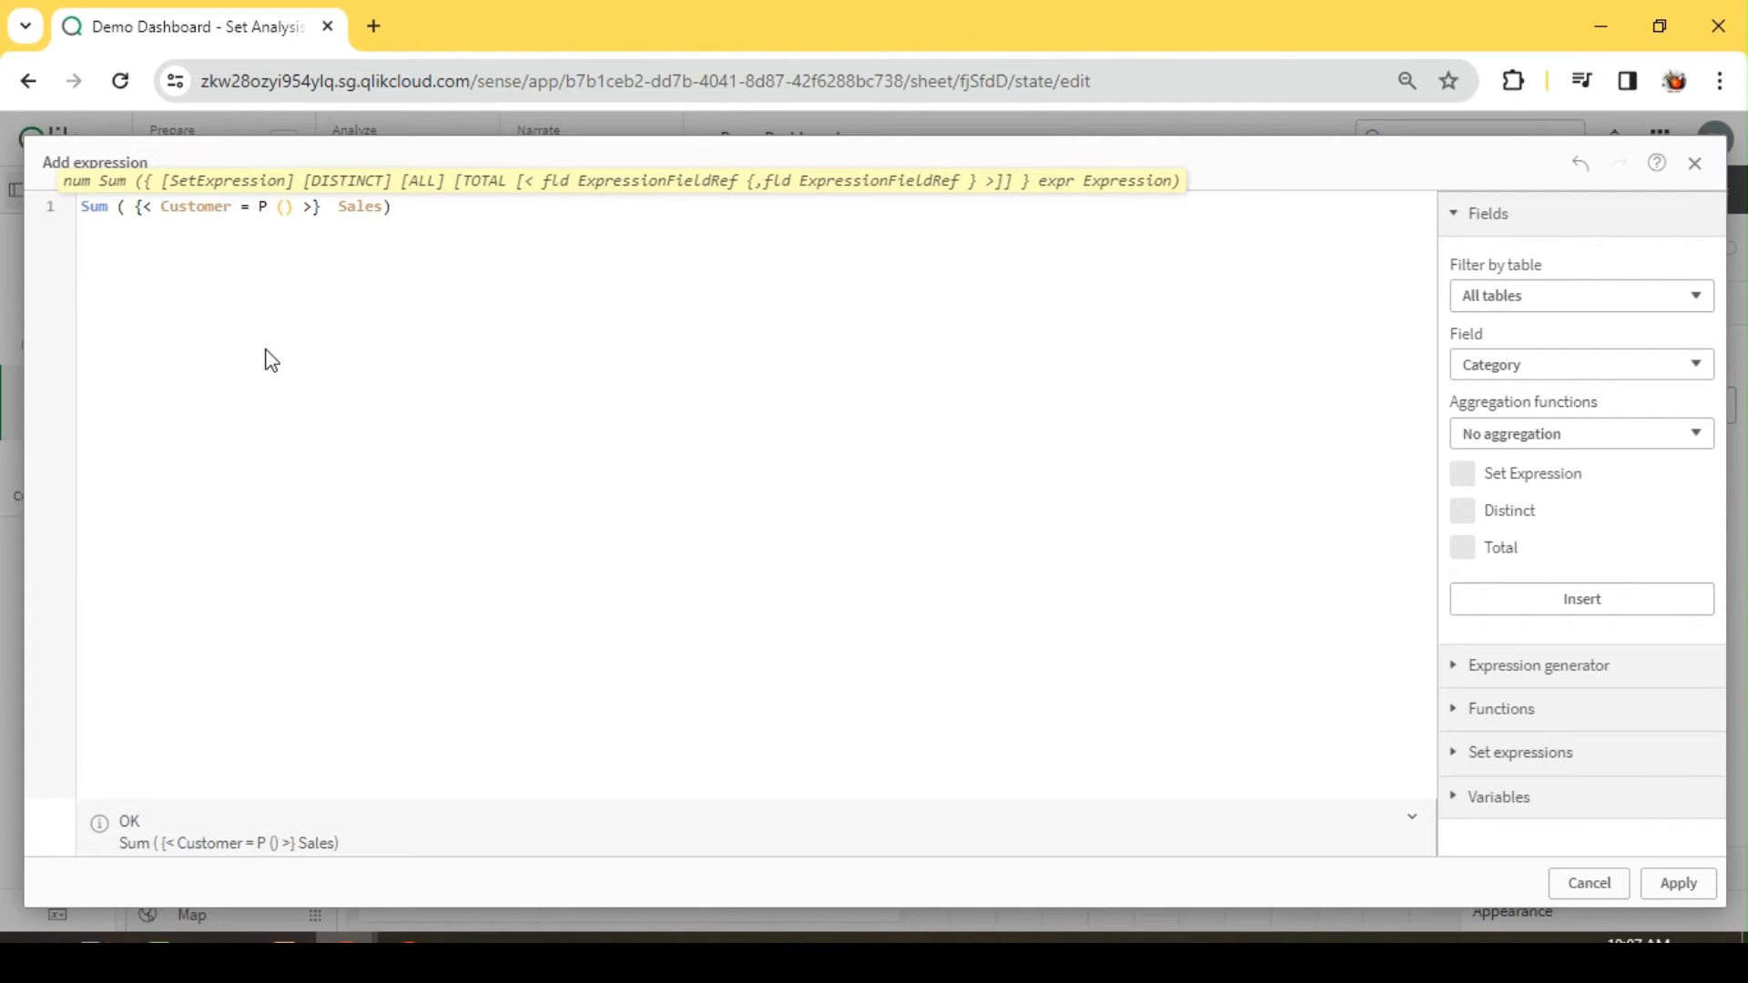
text(  Cus)
key(Return)
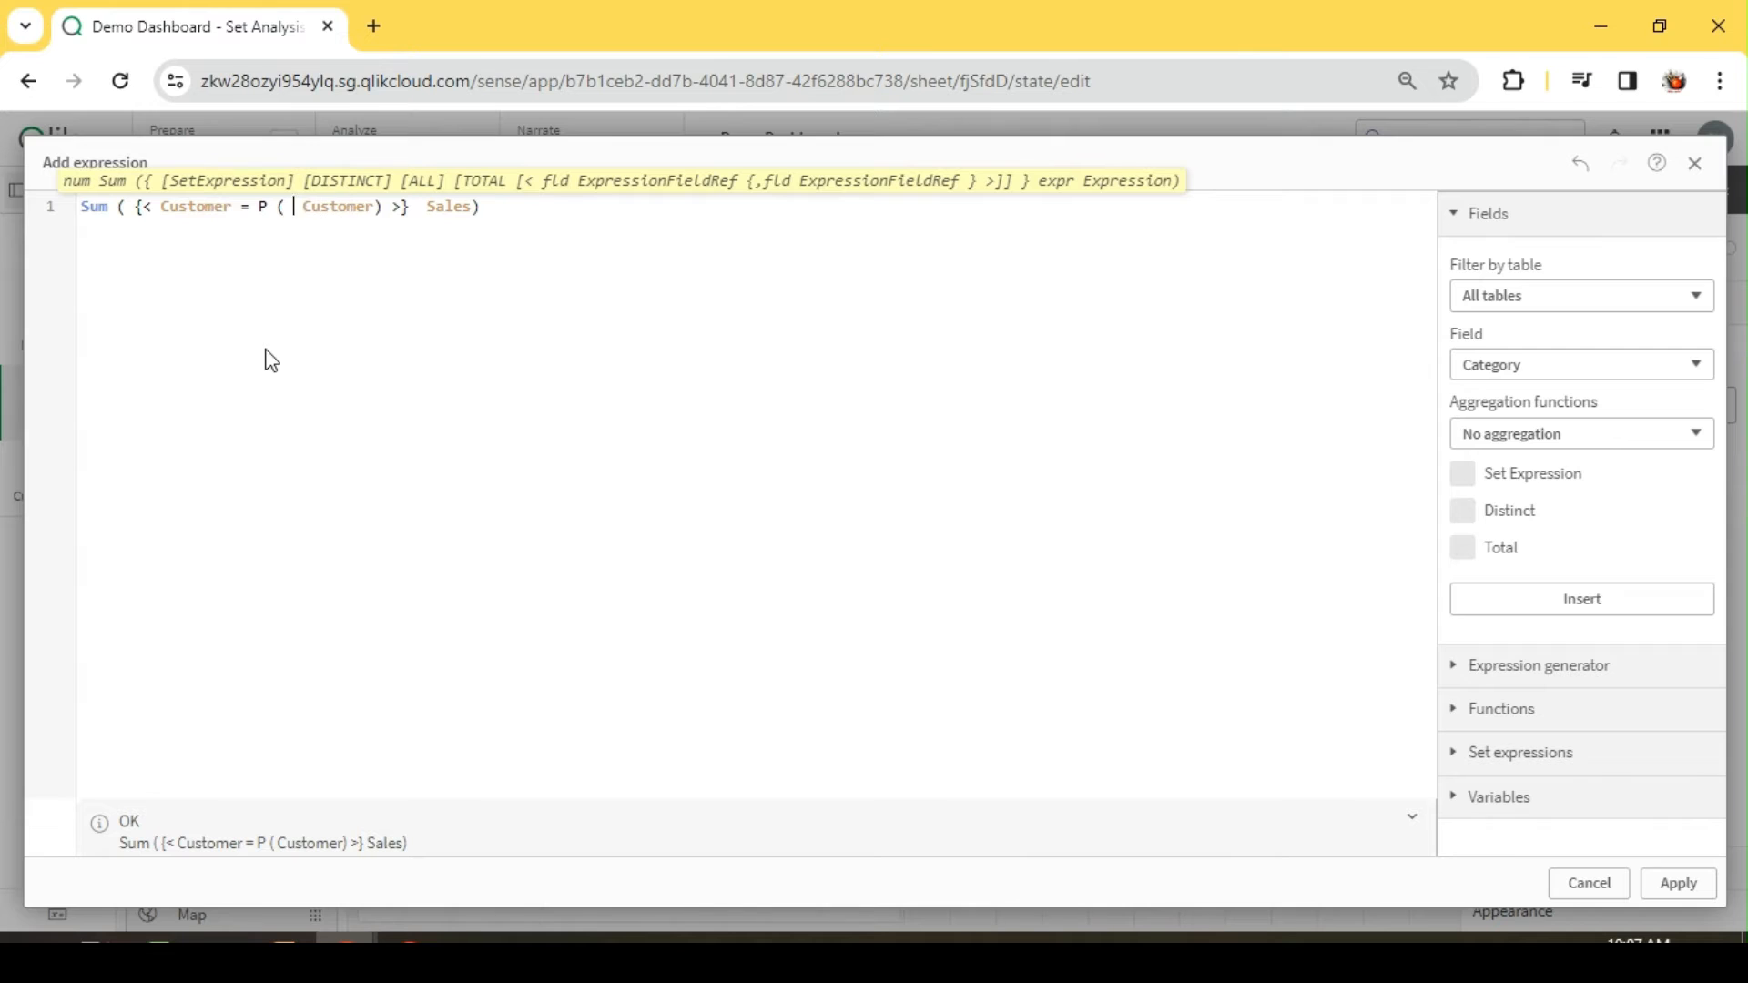
Step: Insert the set expression {1<Year={2023} >} before Customer inside the P() function
text({<>})
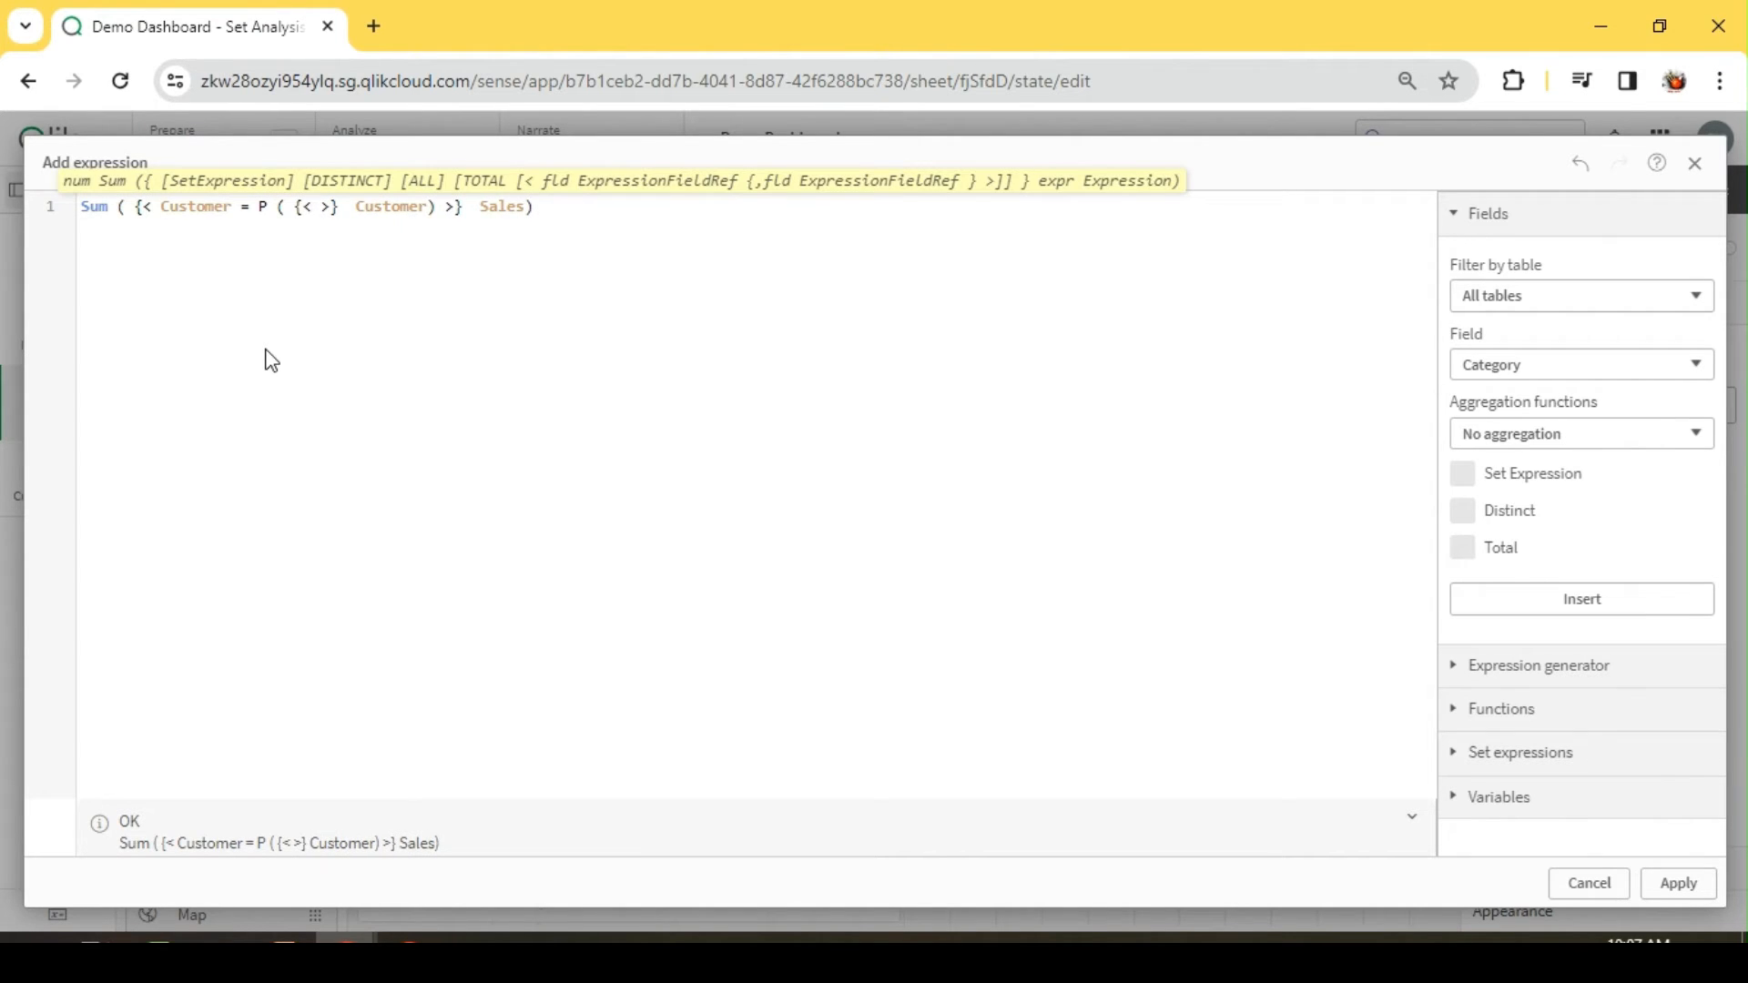
key(Left)
text(Ye)
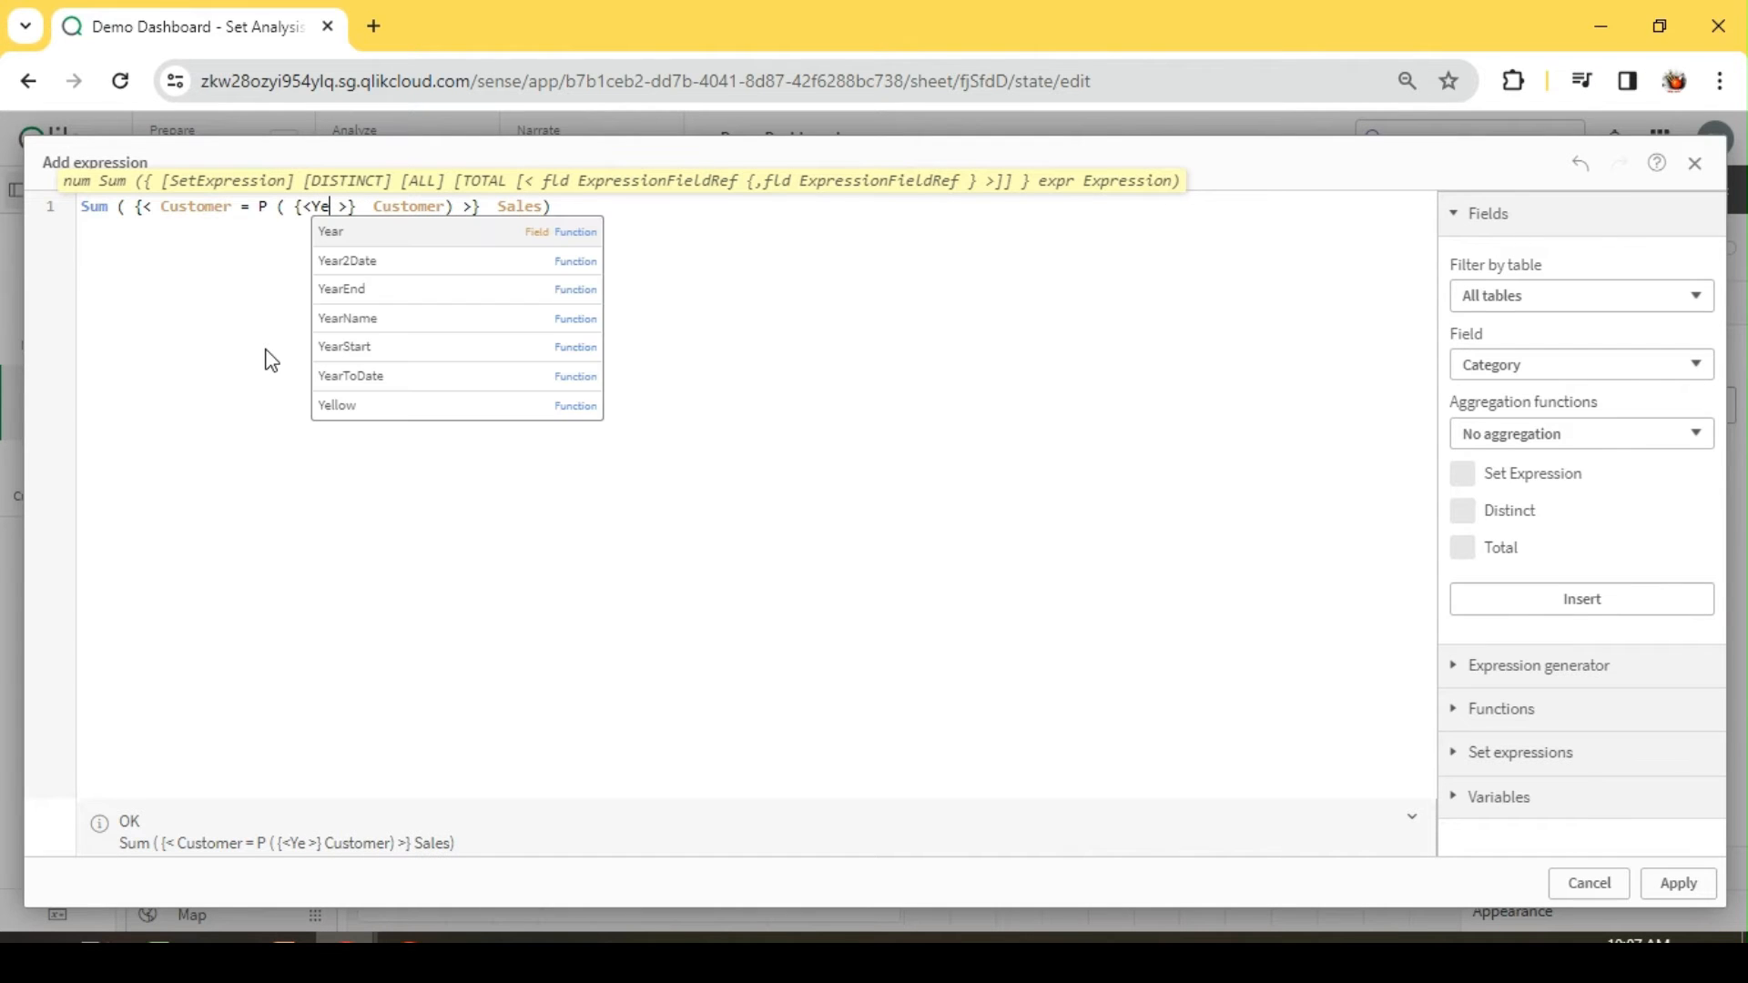
key(Return)
text(={)
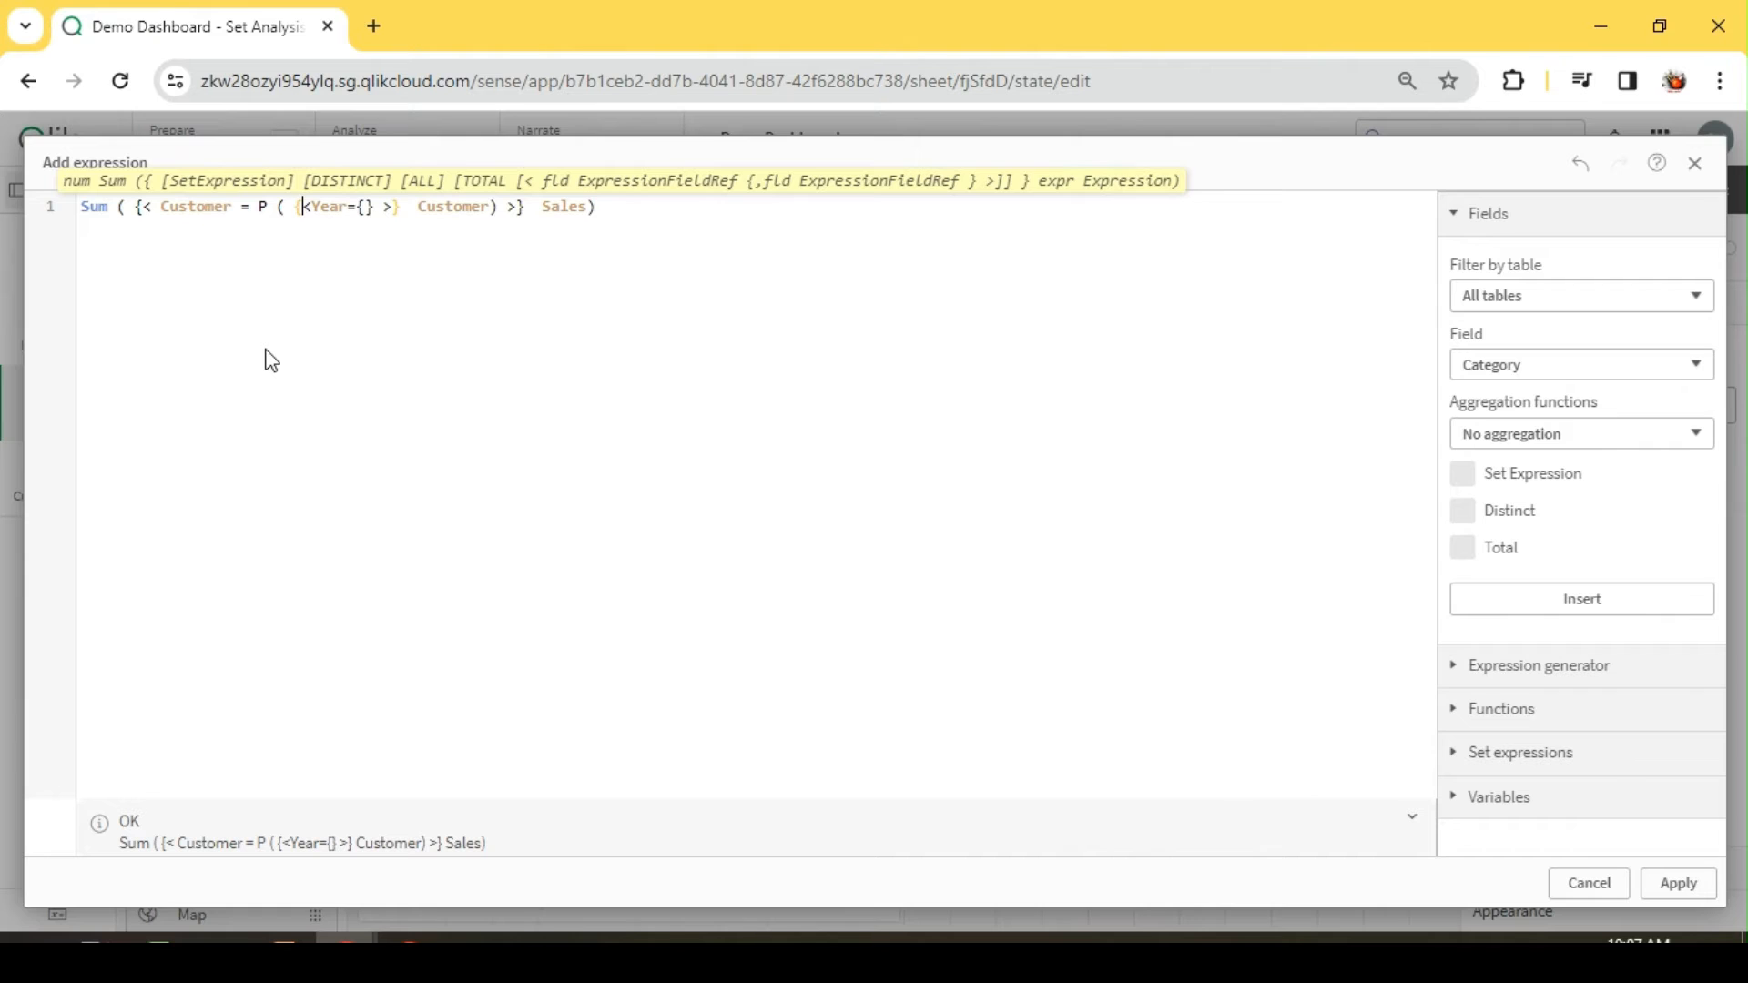
text(1)
key(Right)
key(Right)
key(Right)
key(Right)
key(Right)
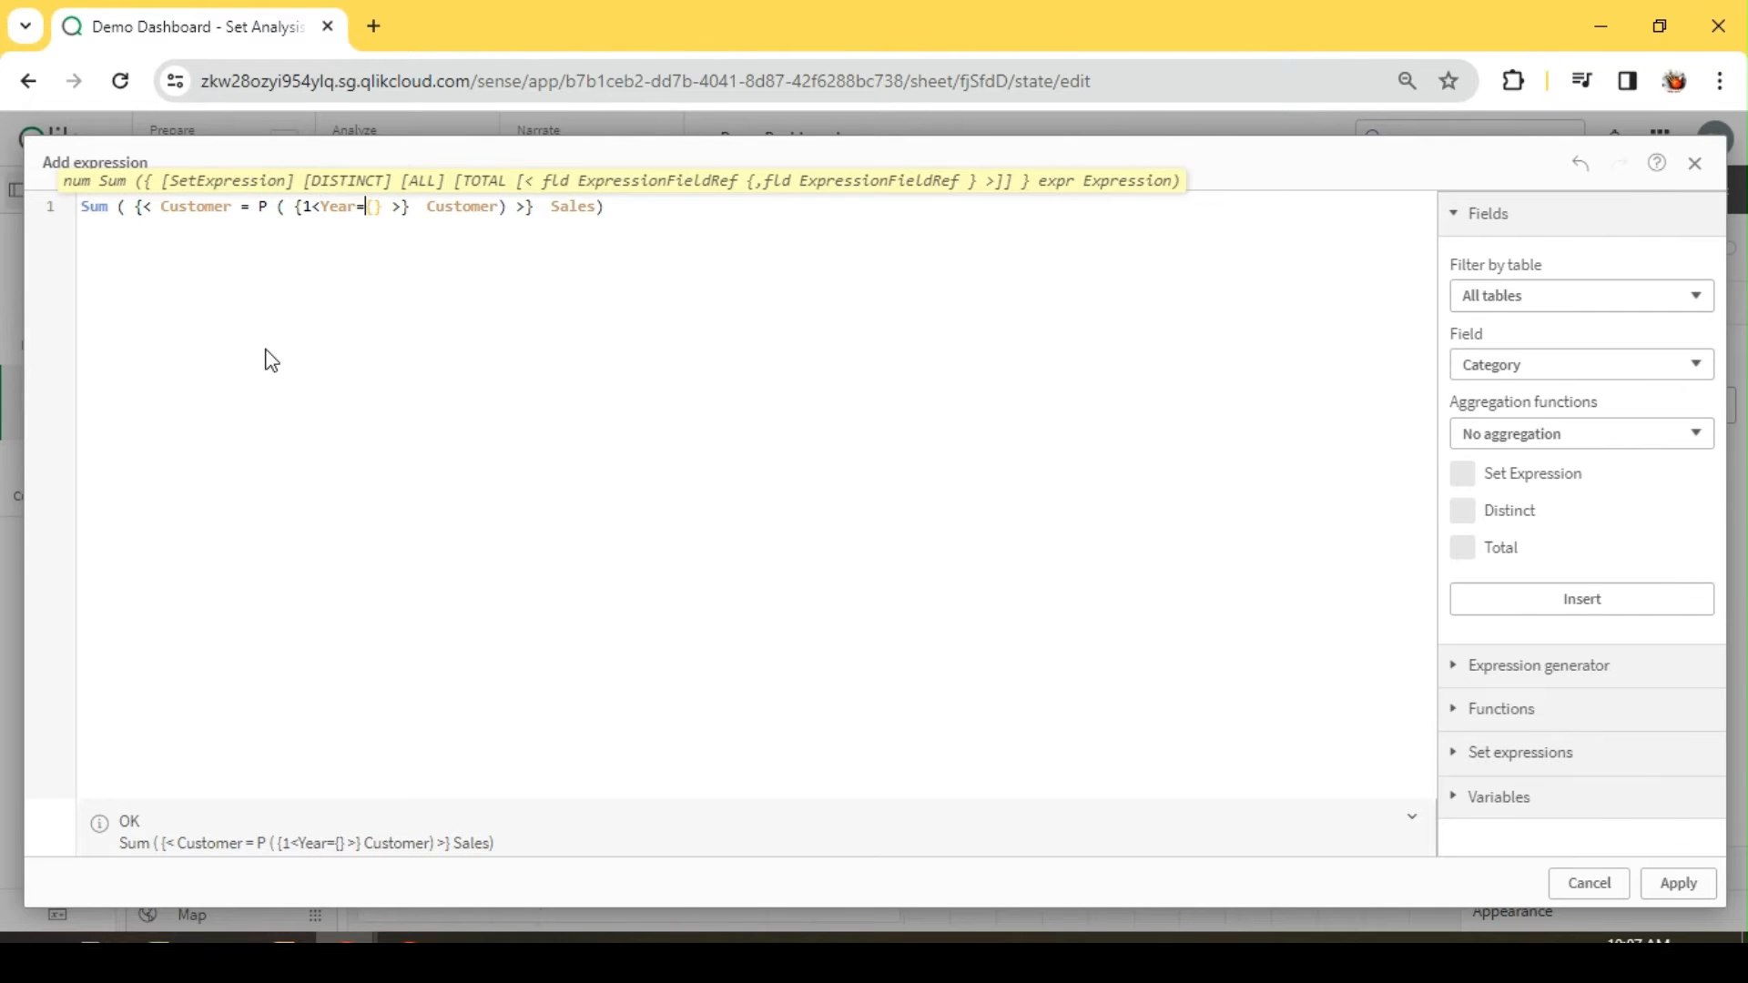
text(2023)
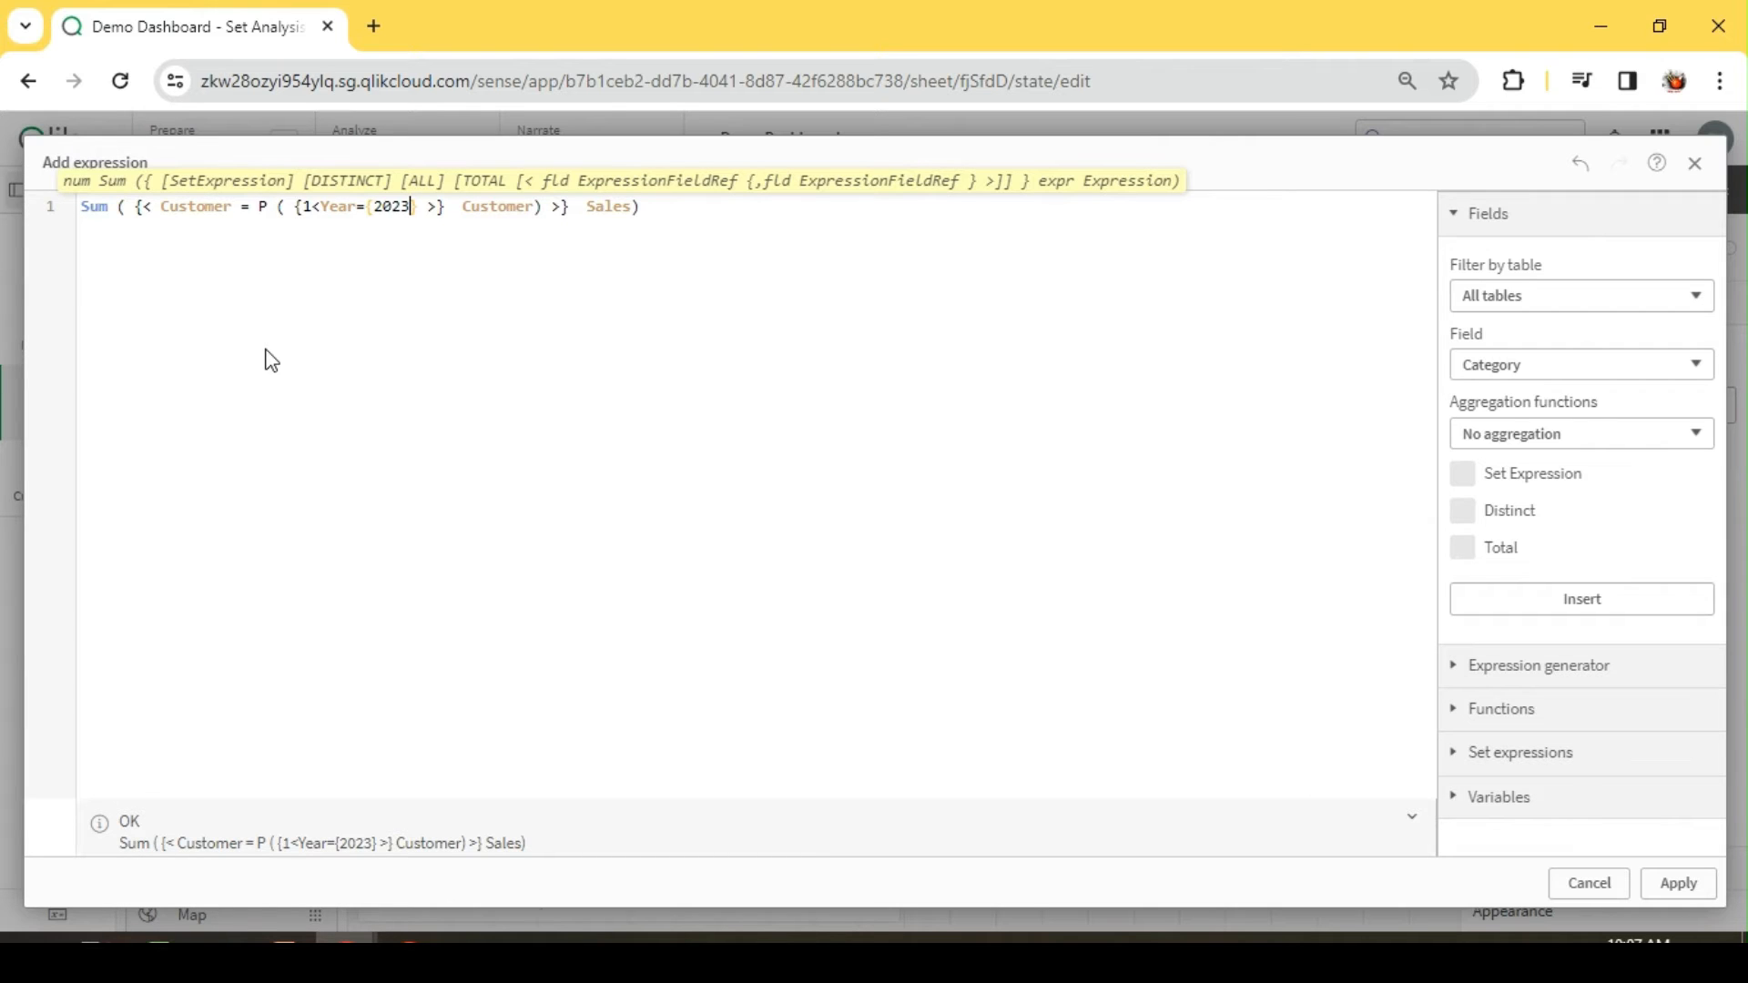
Step: Examine the Sum, Sales and Customer terms and the P() function with its Year set expression in the measure
double_click(94, 207)
double_click(606, 206)
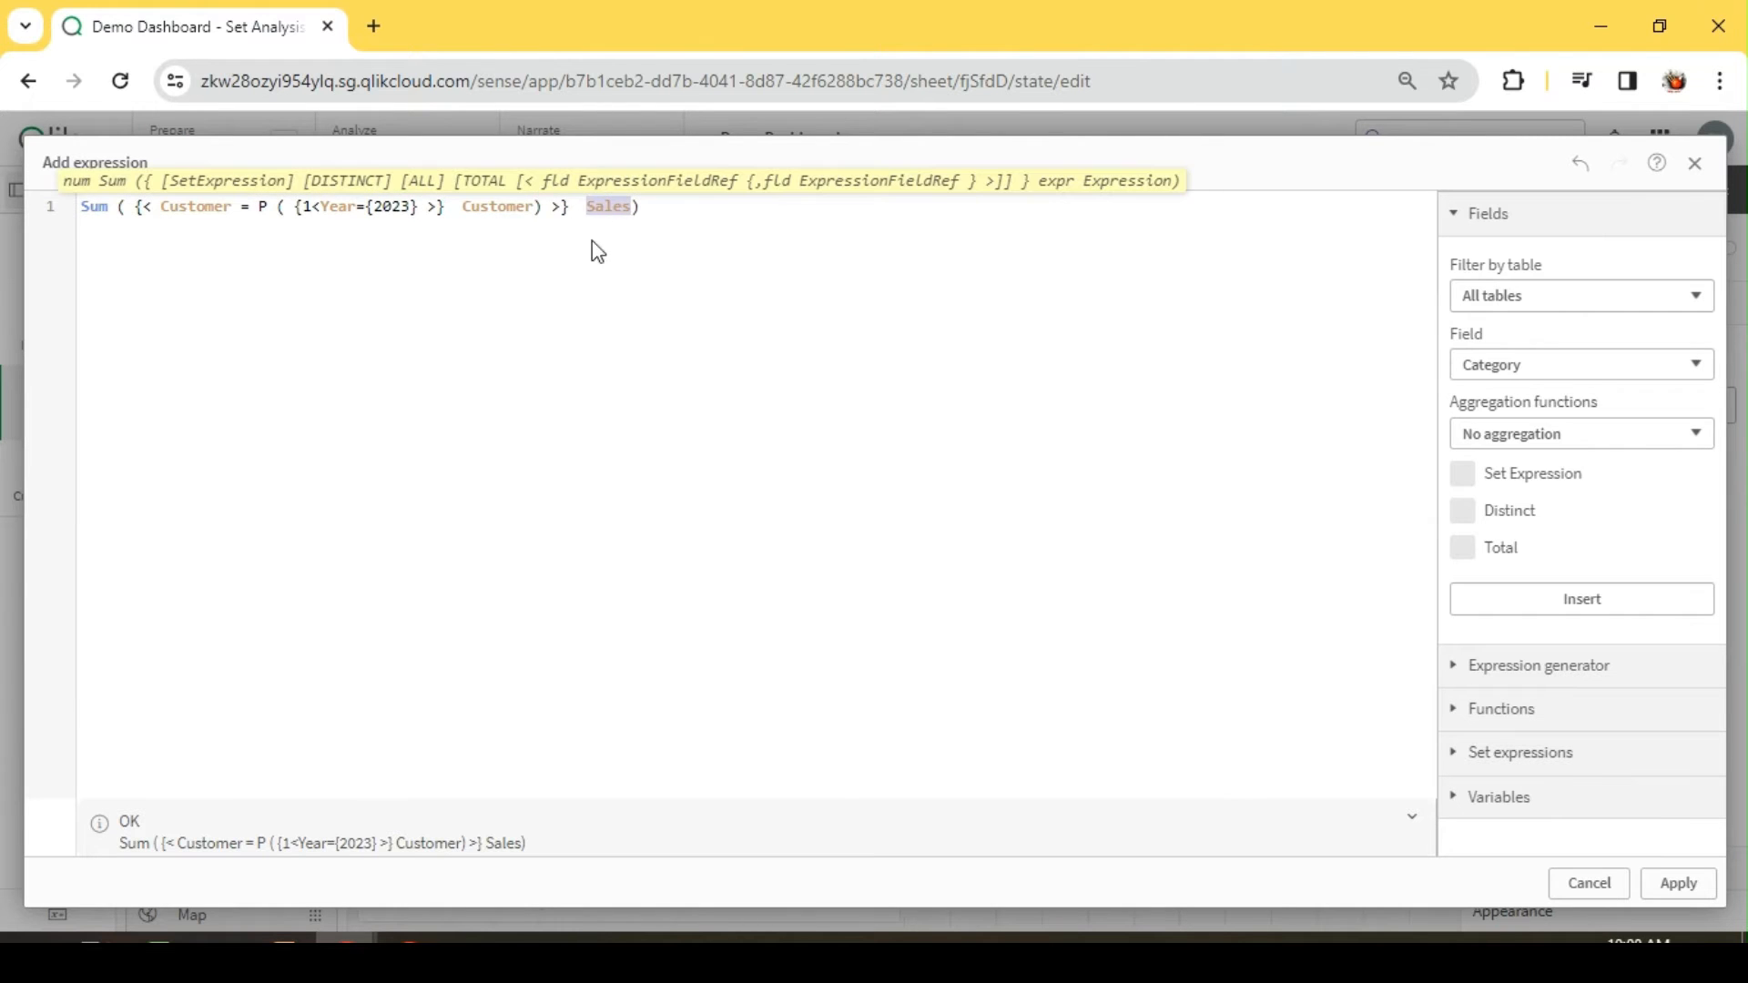
double_click(193, 208)
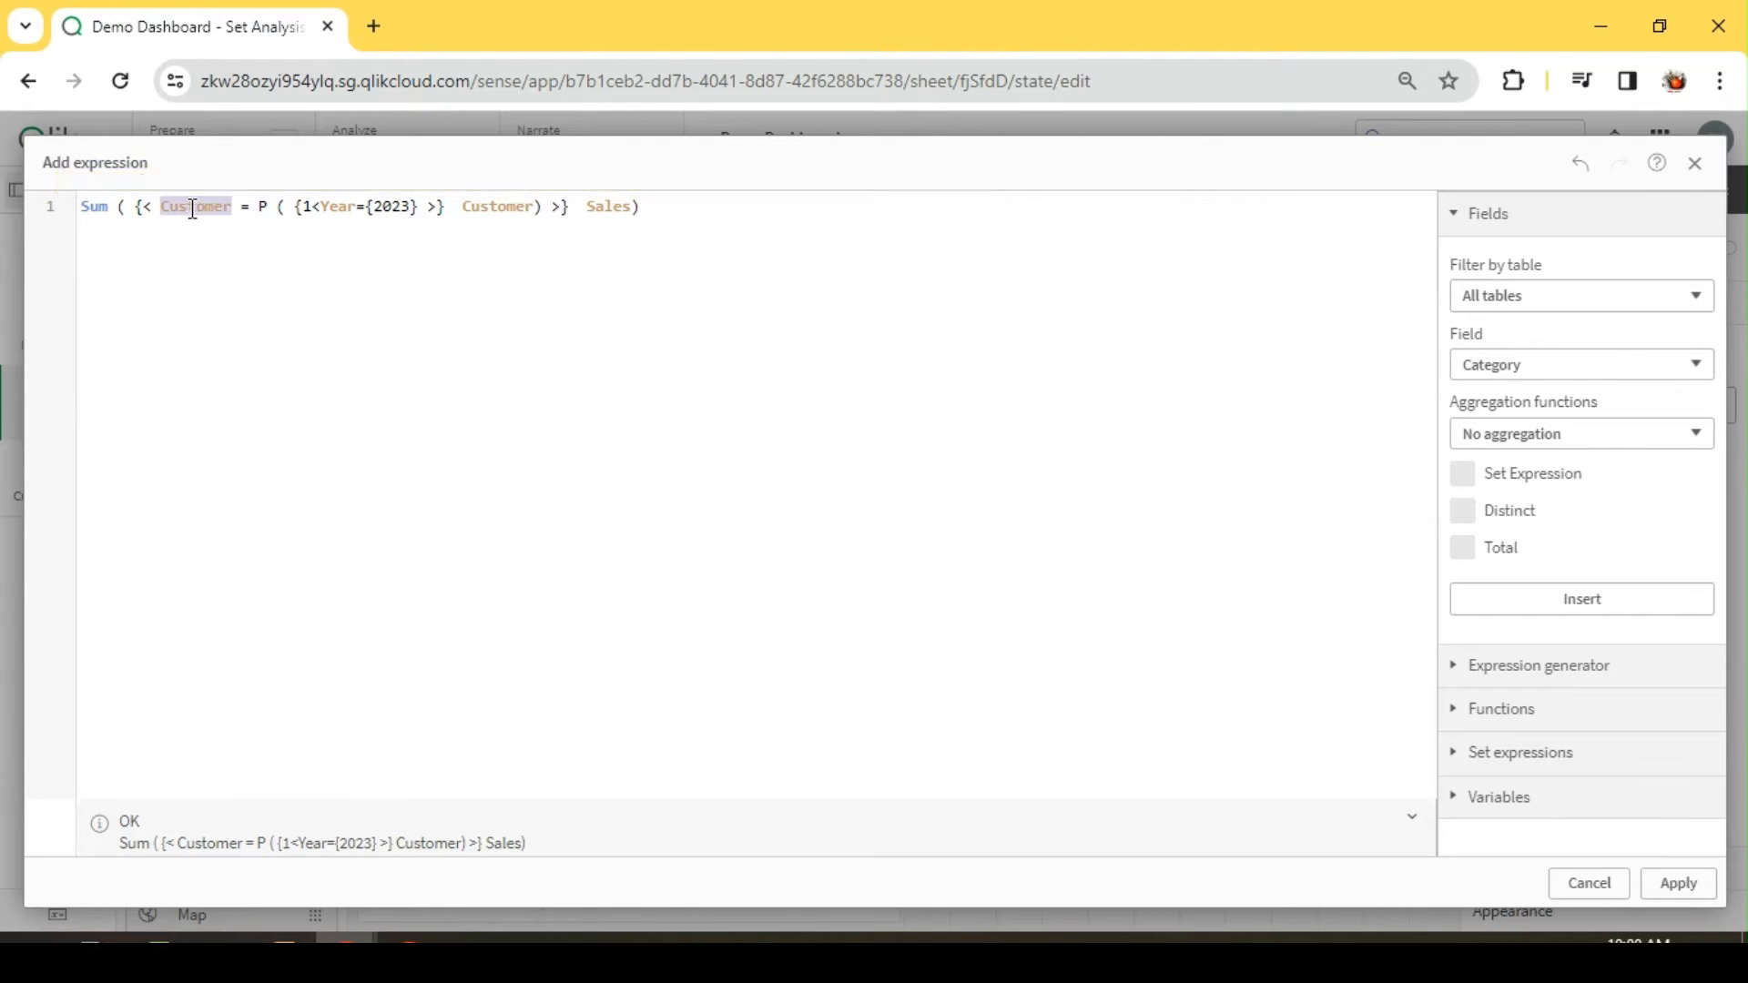
click(270, 216)
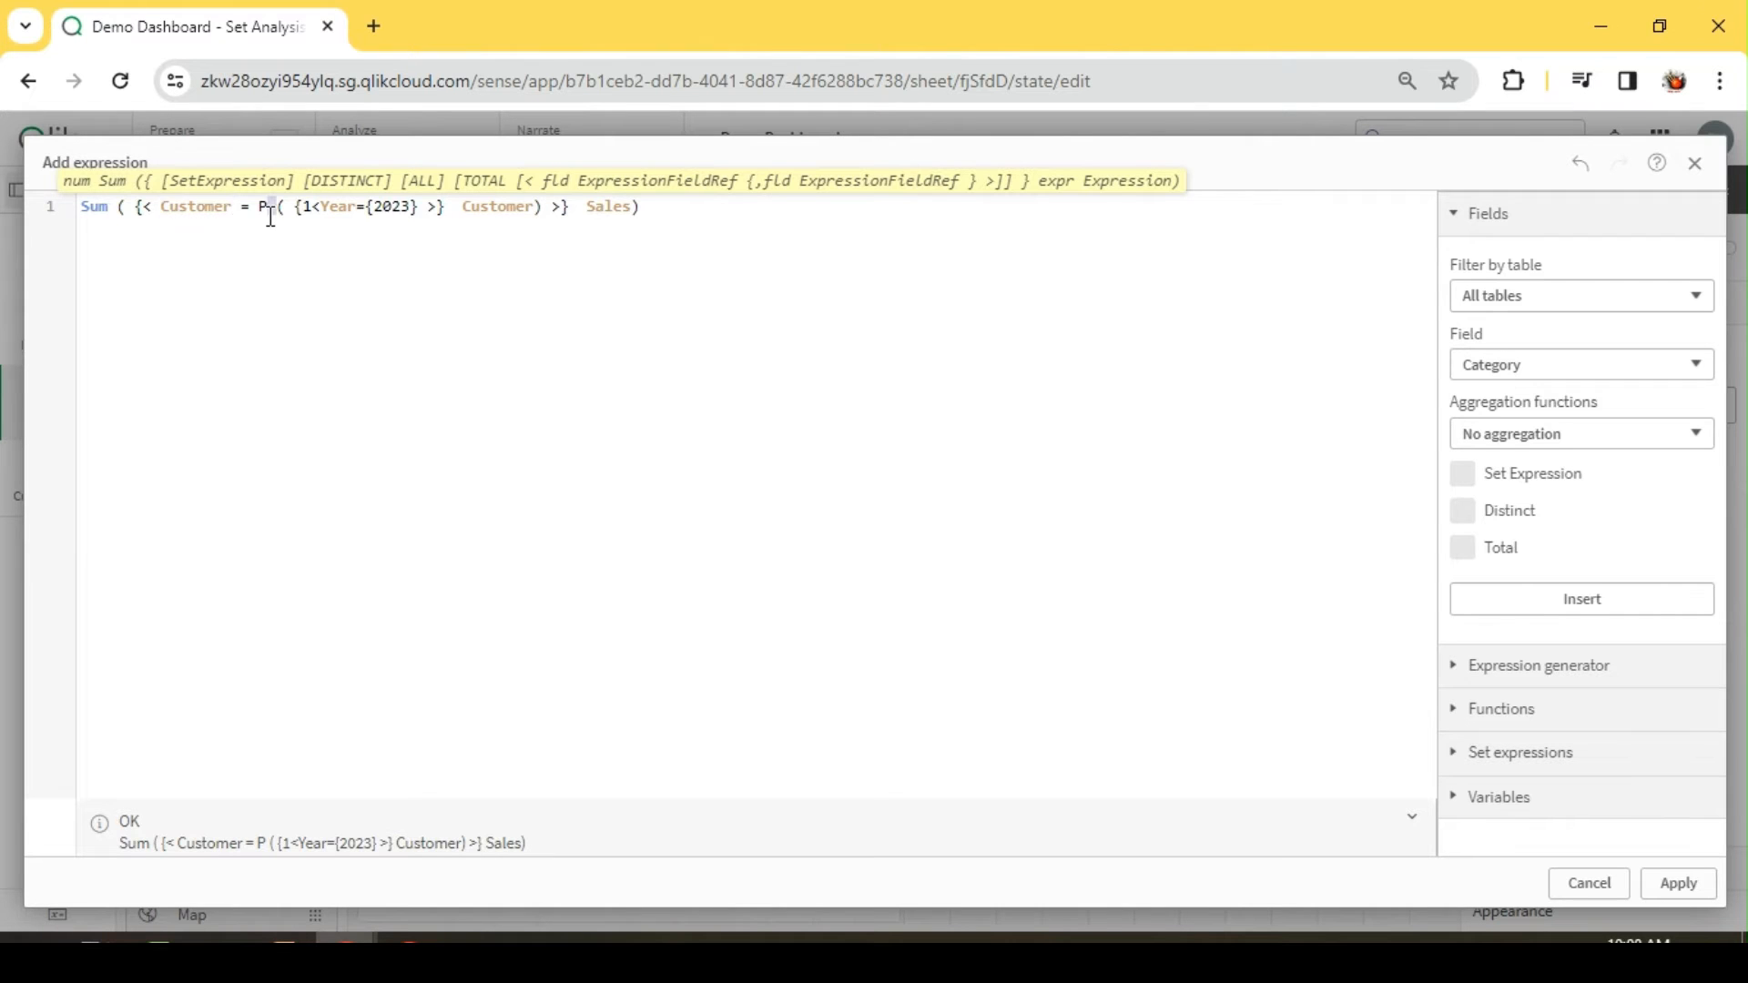
drag(256, 208, 539, 207)
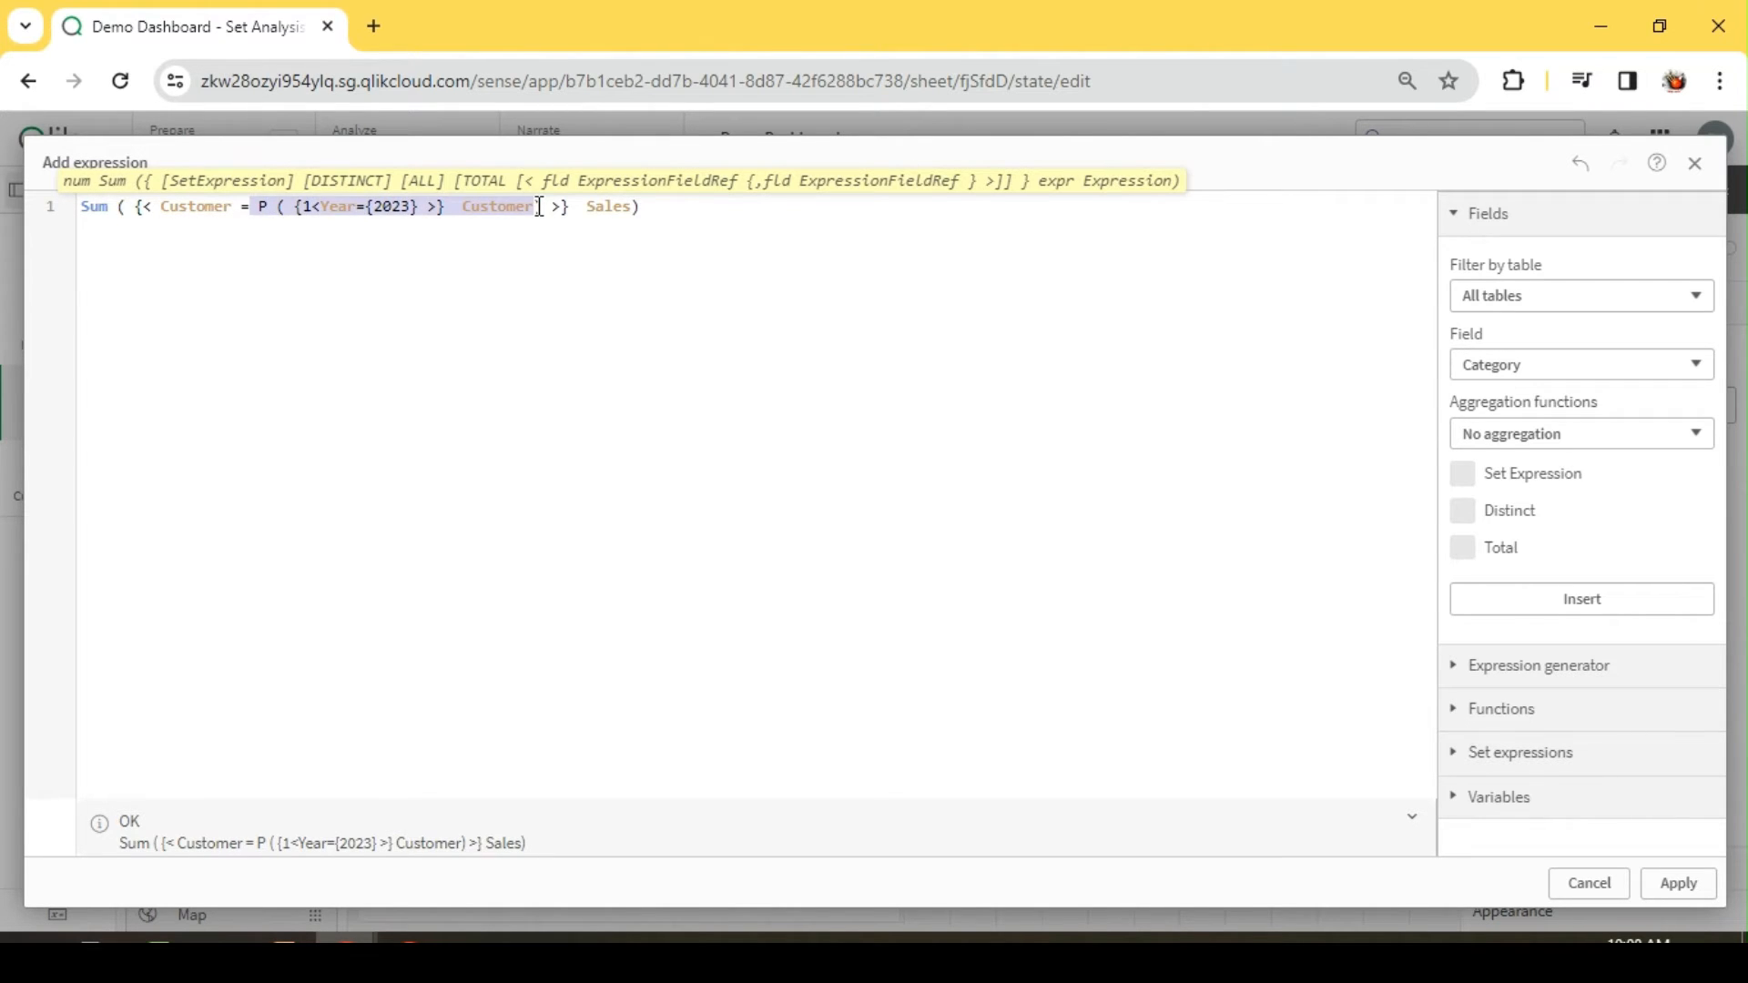
click(538, 208)
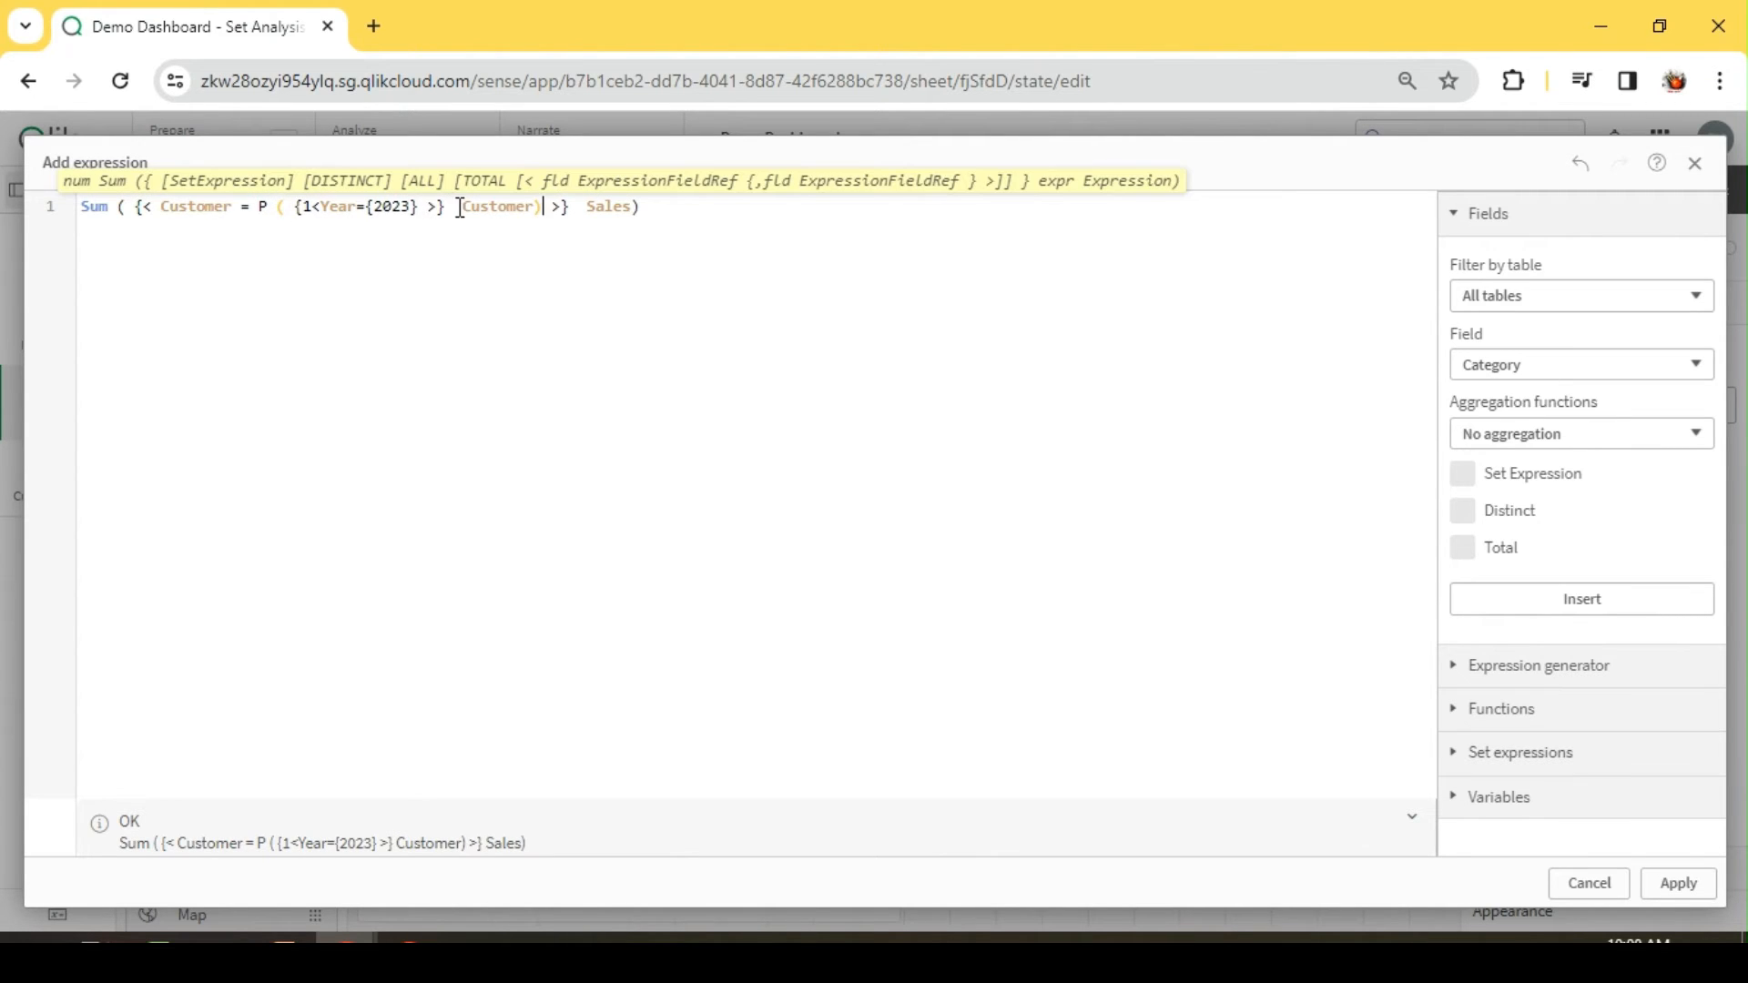
drag(453, 208, 298, 208)
click(395, 235)
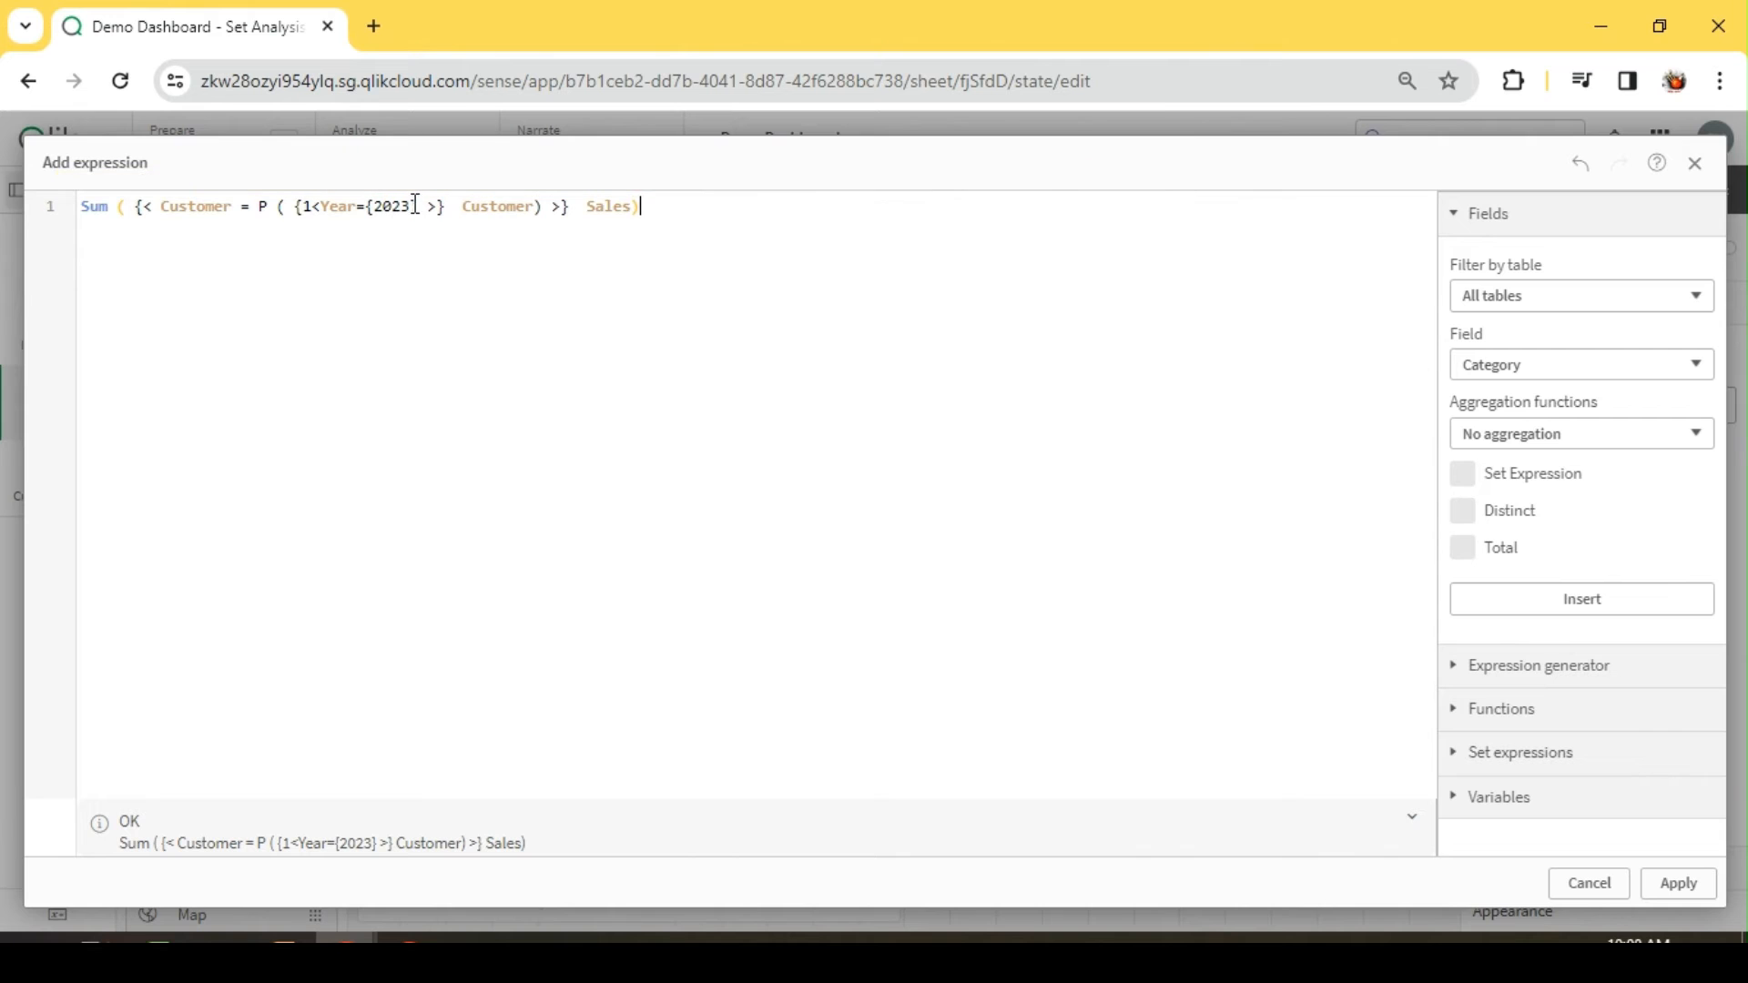
double_click(519, 206)
key(Home)
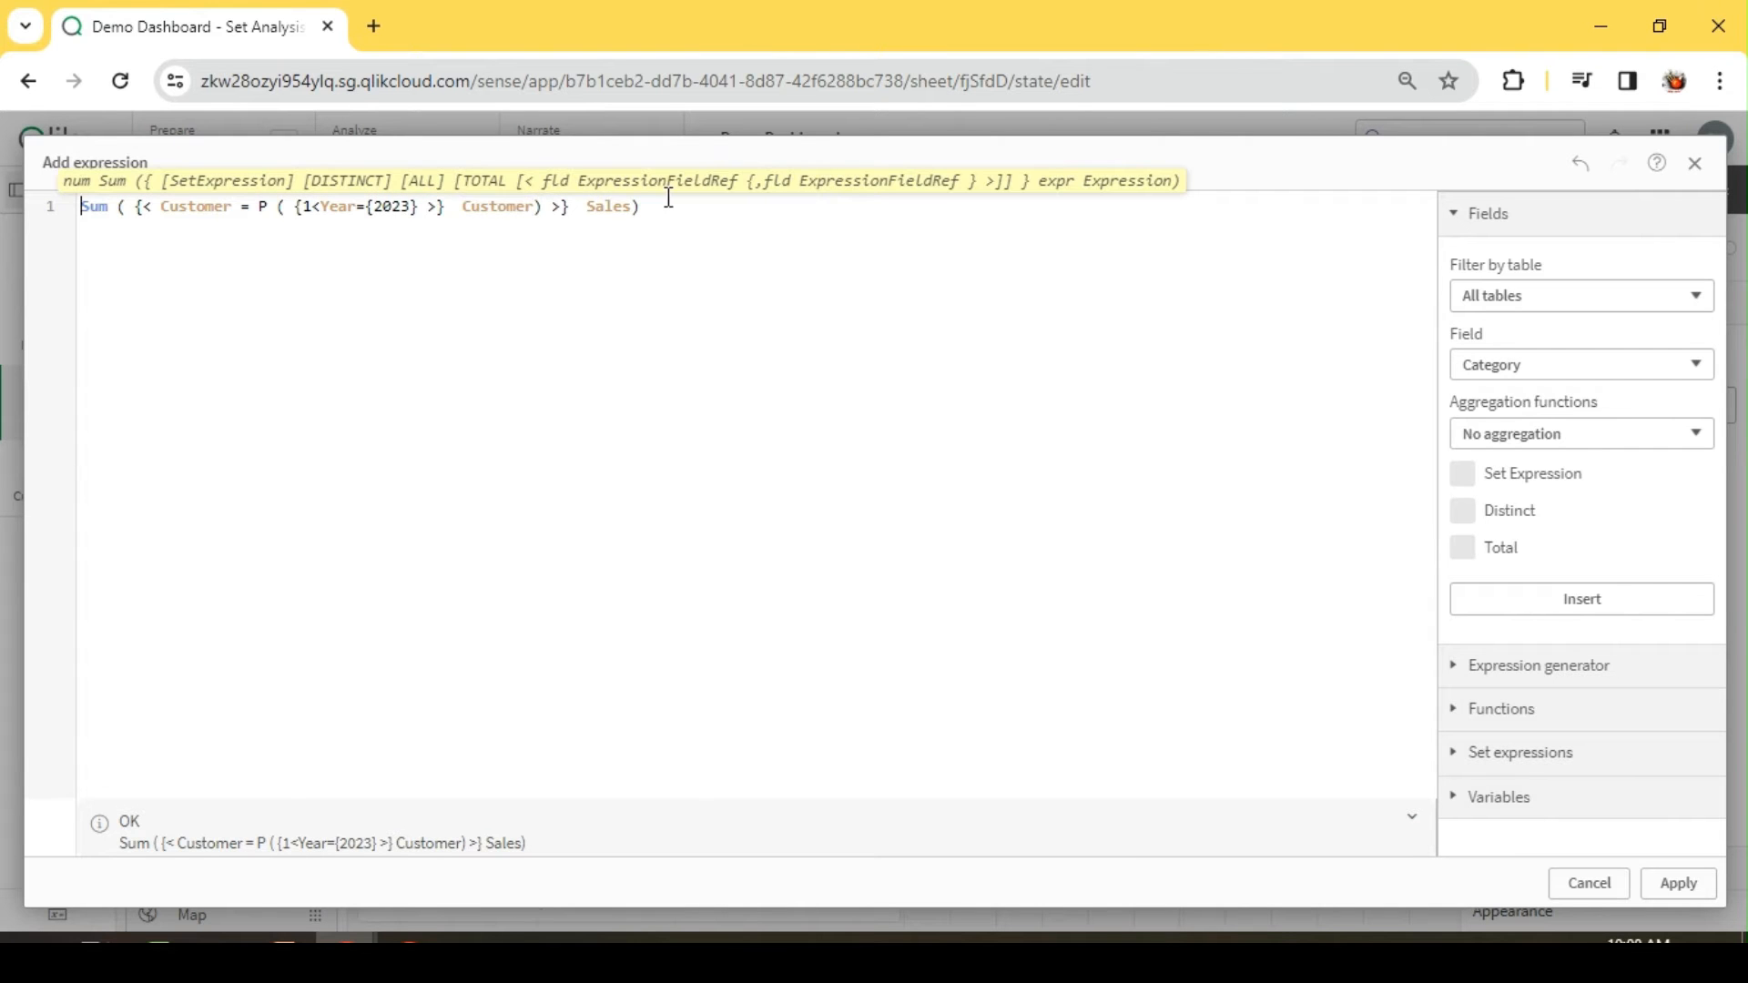
Step: Apply the measure expression and leave sheet editing to compare the KPI with the five named customers' table rows
click(1679, 884)
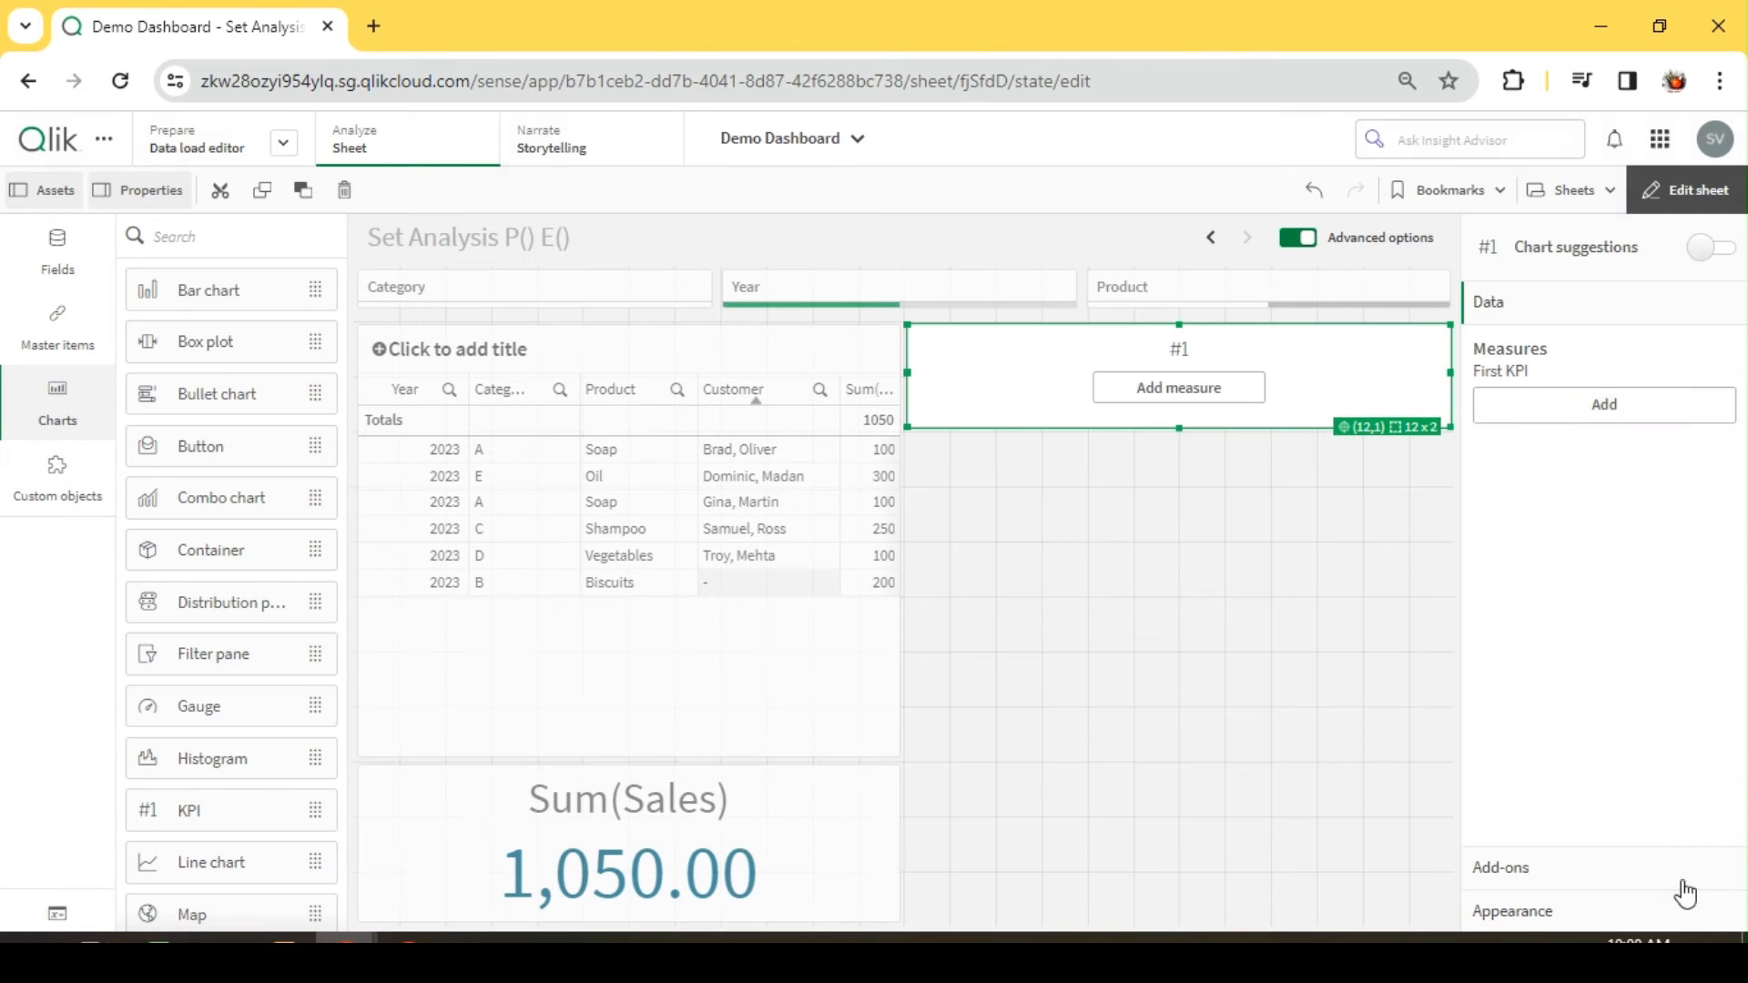
click(1703, 186)
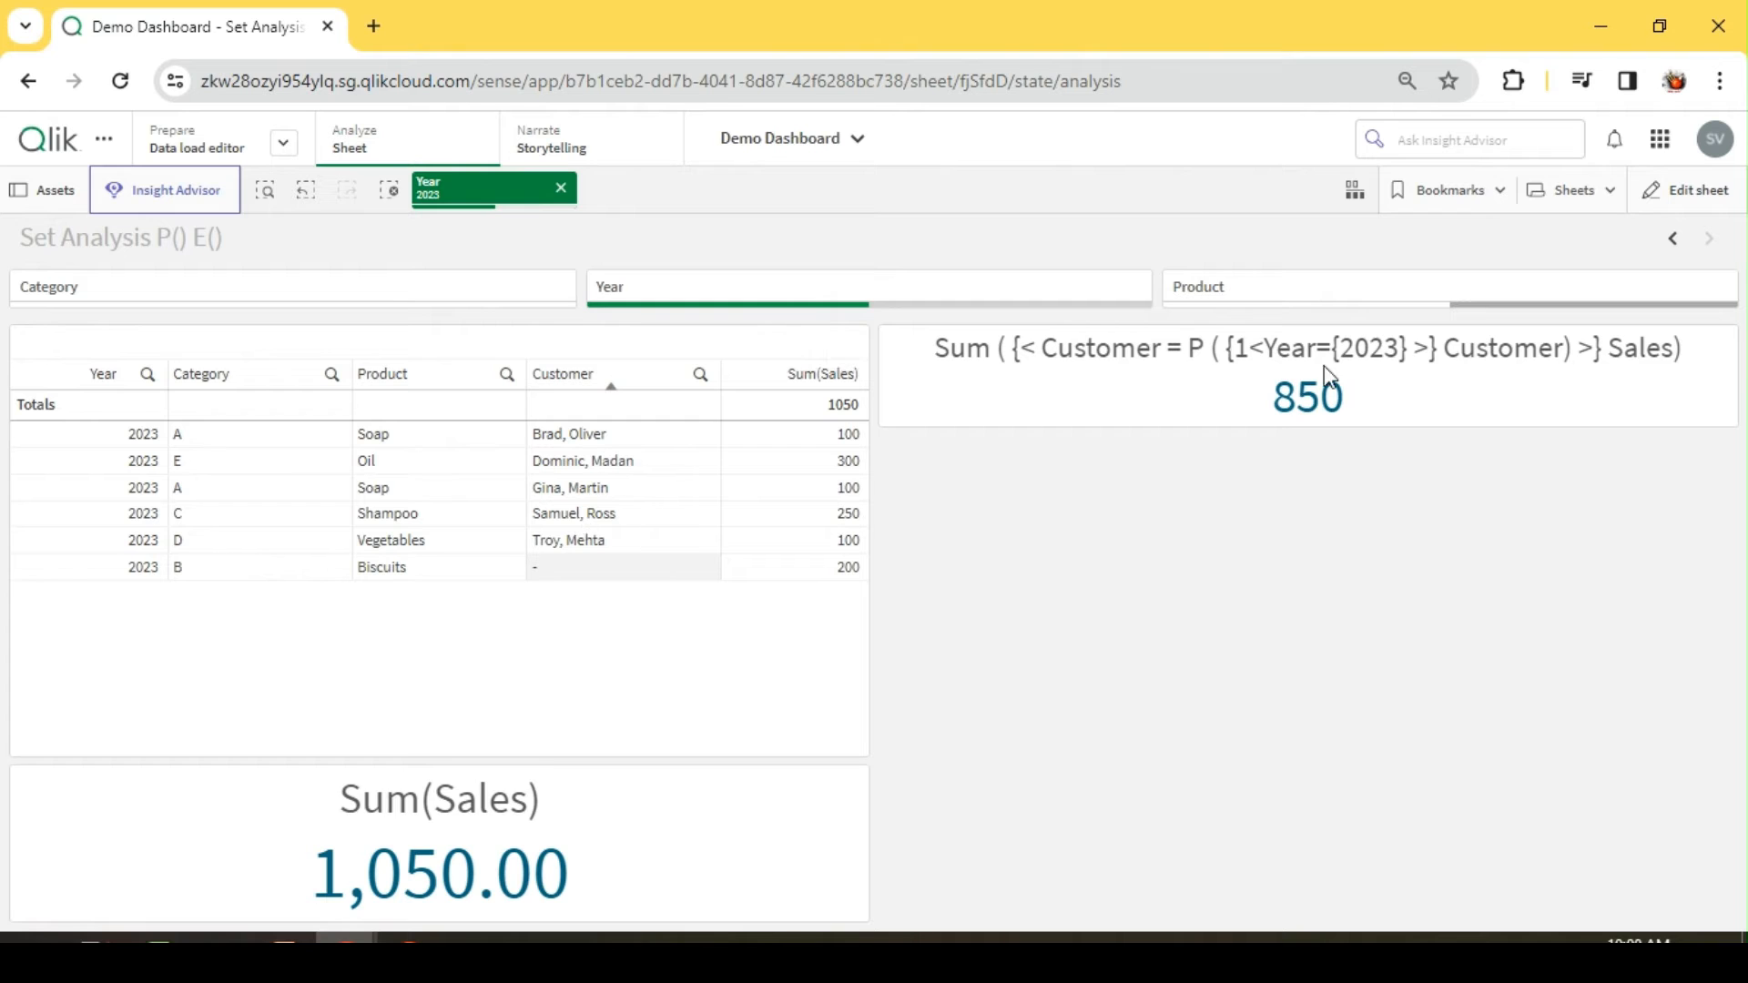
drag(647, 433, 603, 541)
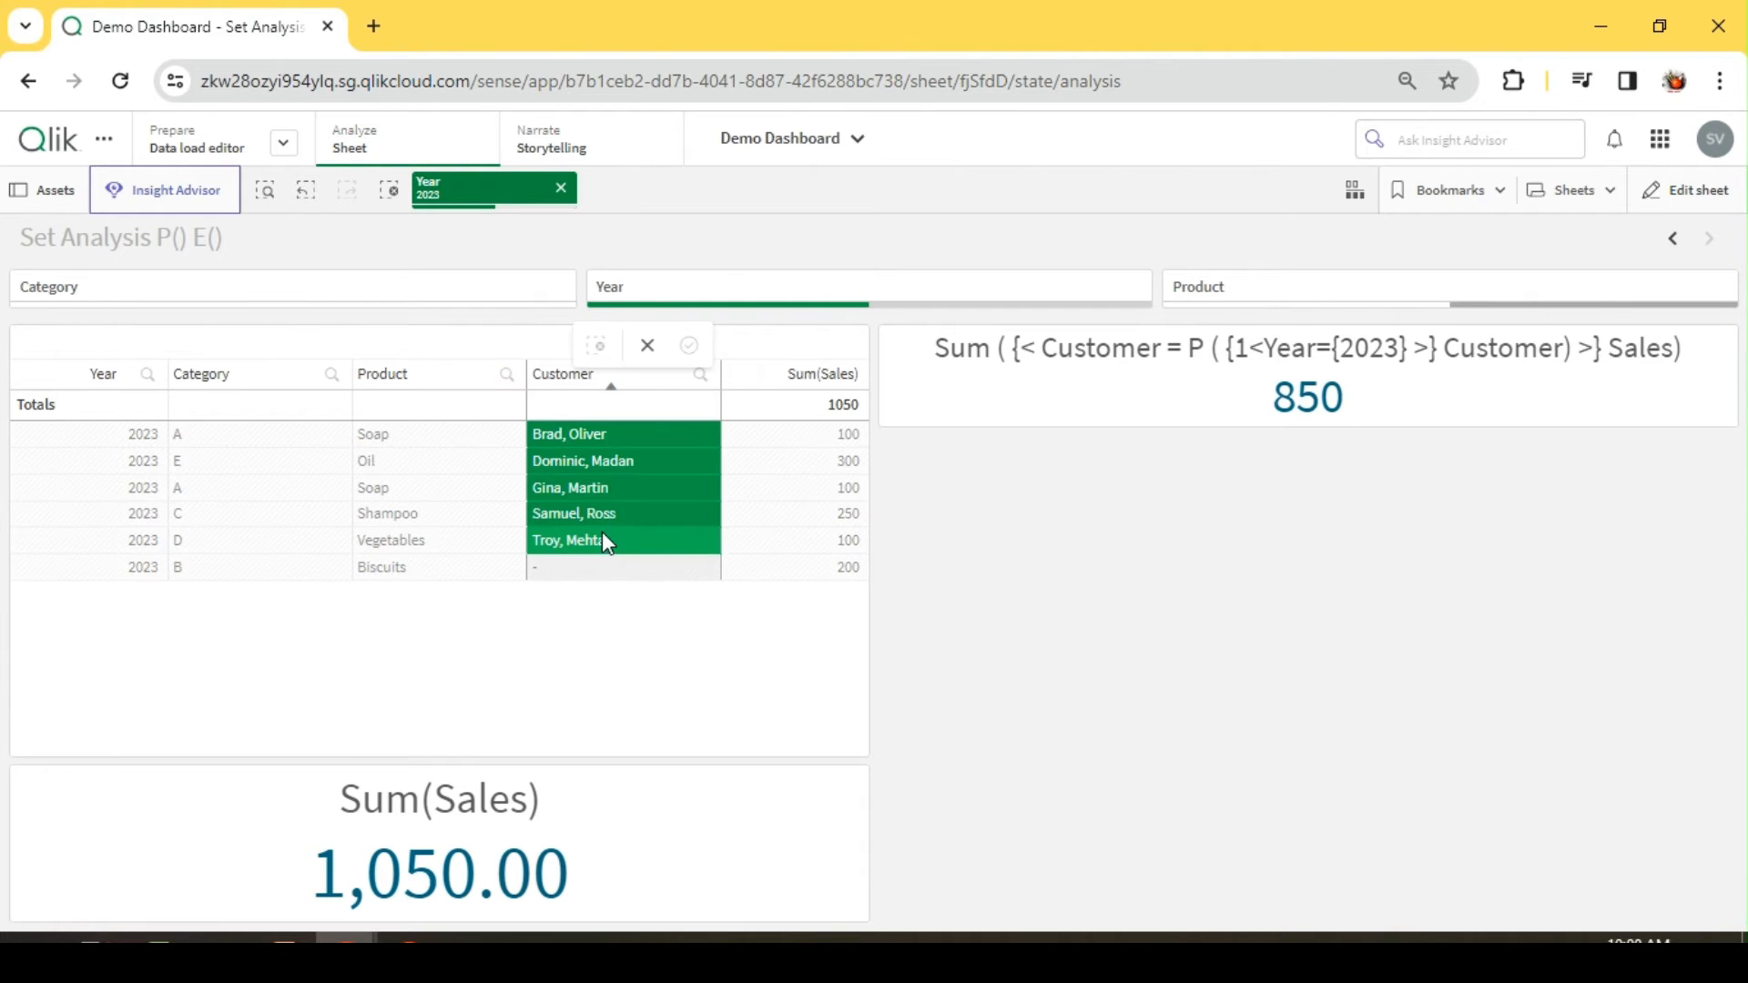
click(882, 544)
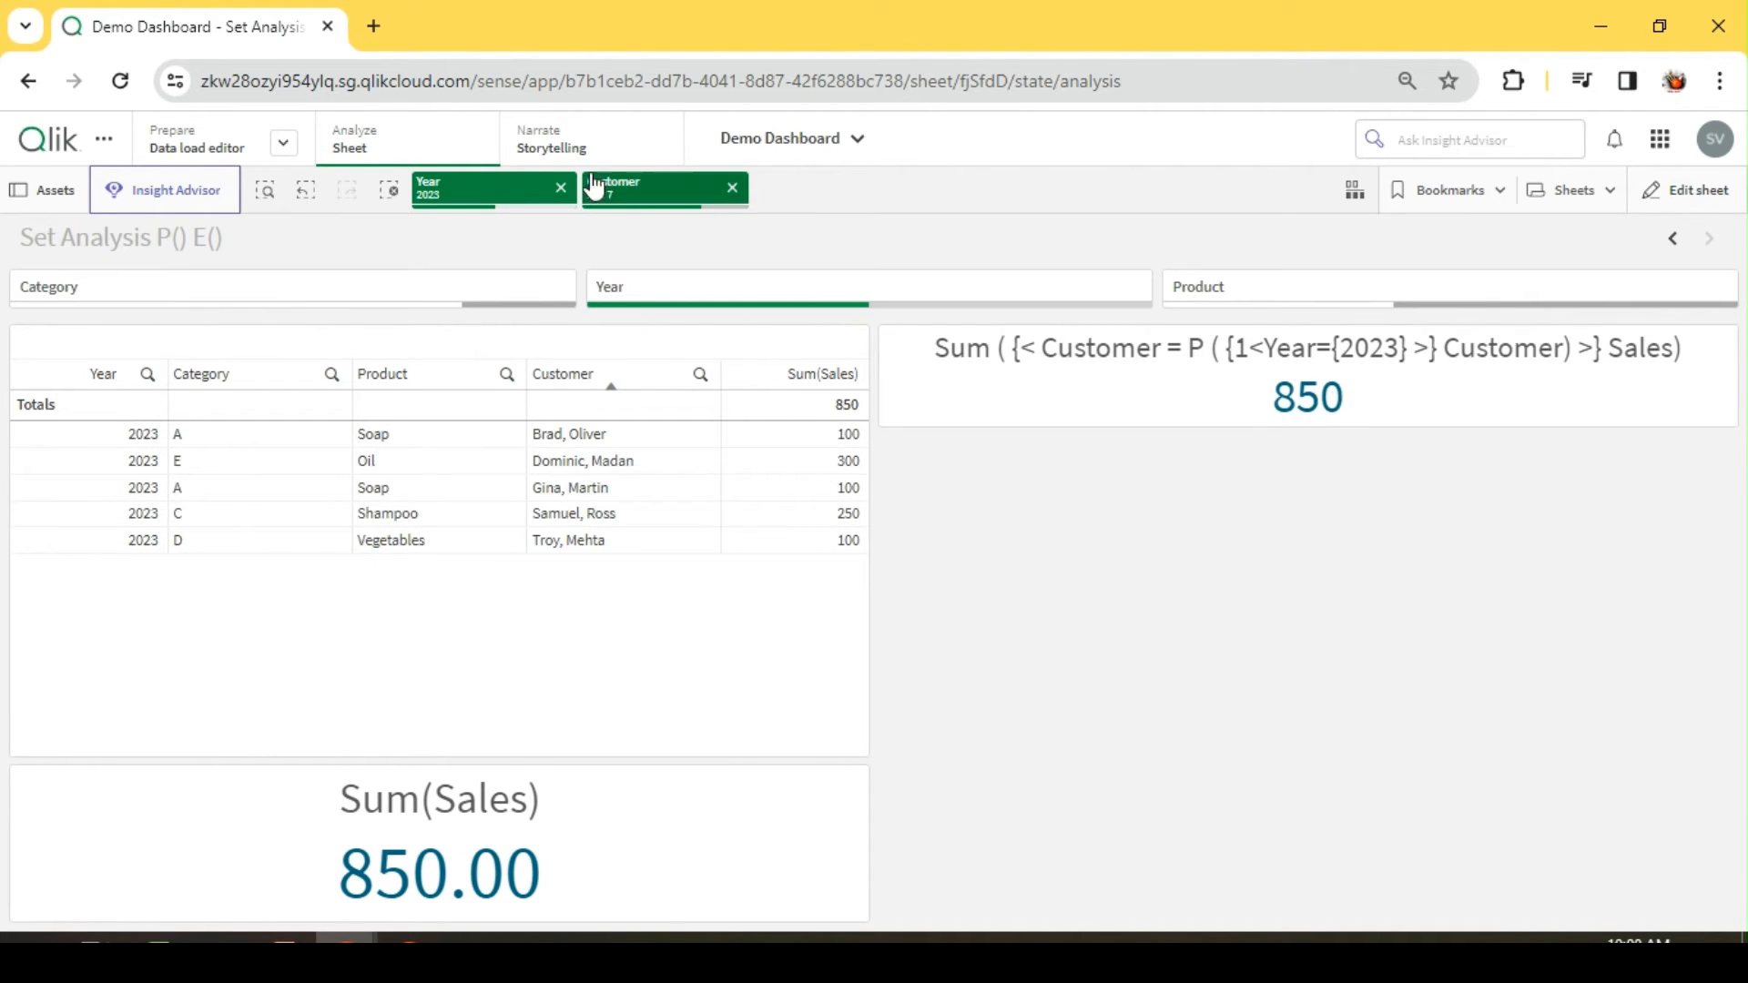
Step: Remove the Customer field after the set expression inside P() in the new KPI's measure and apply the expression
click(1692, 190)
click(1667, 400)
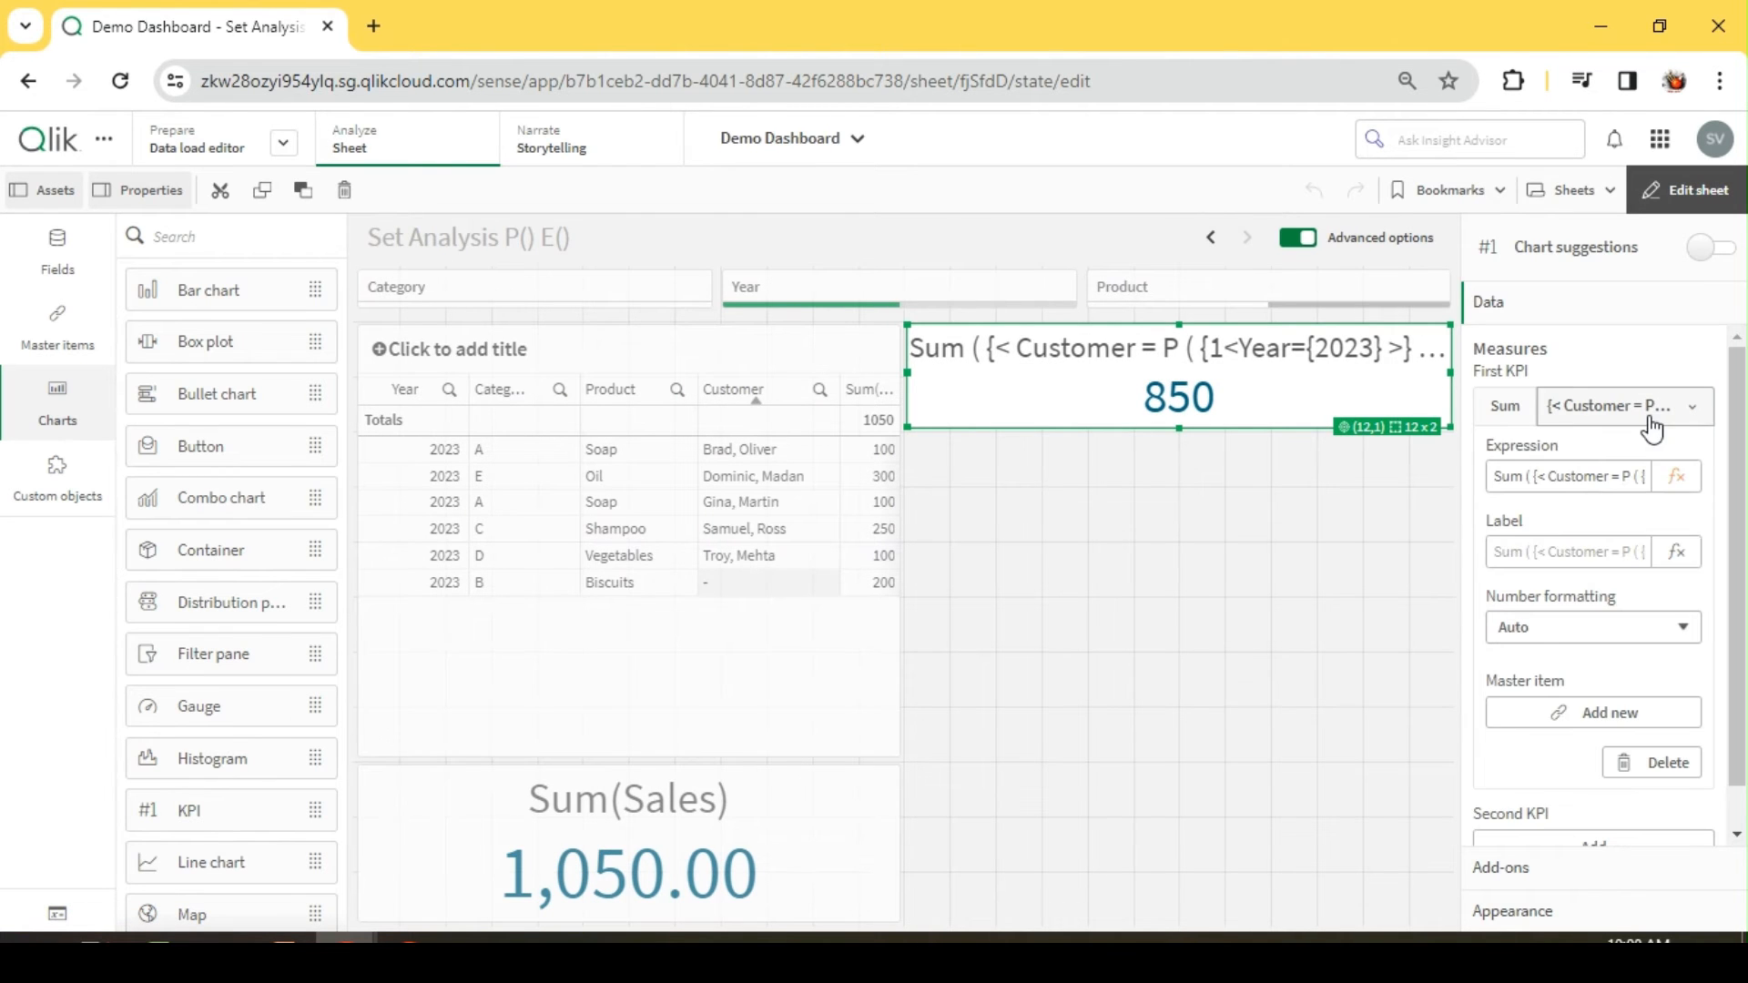
click(1678, 477)
double_click(504, 207)
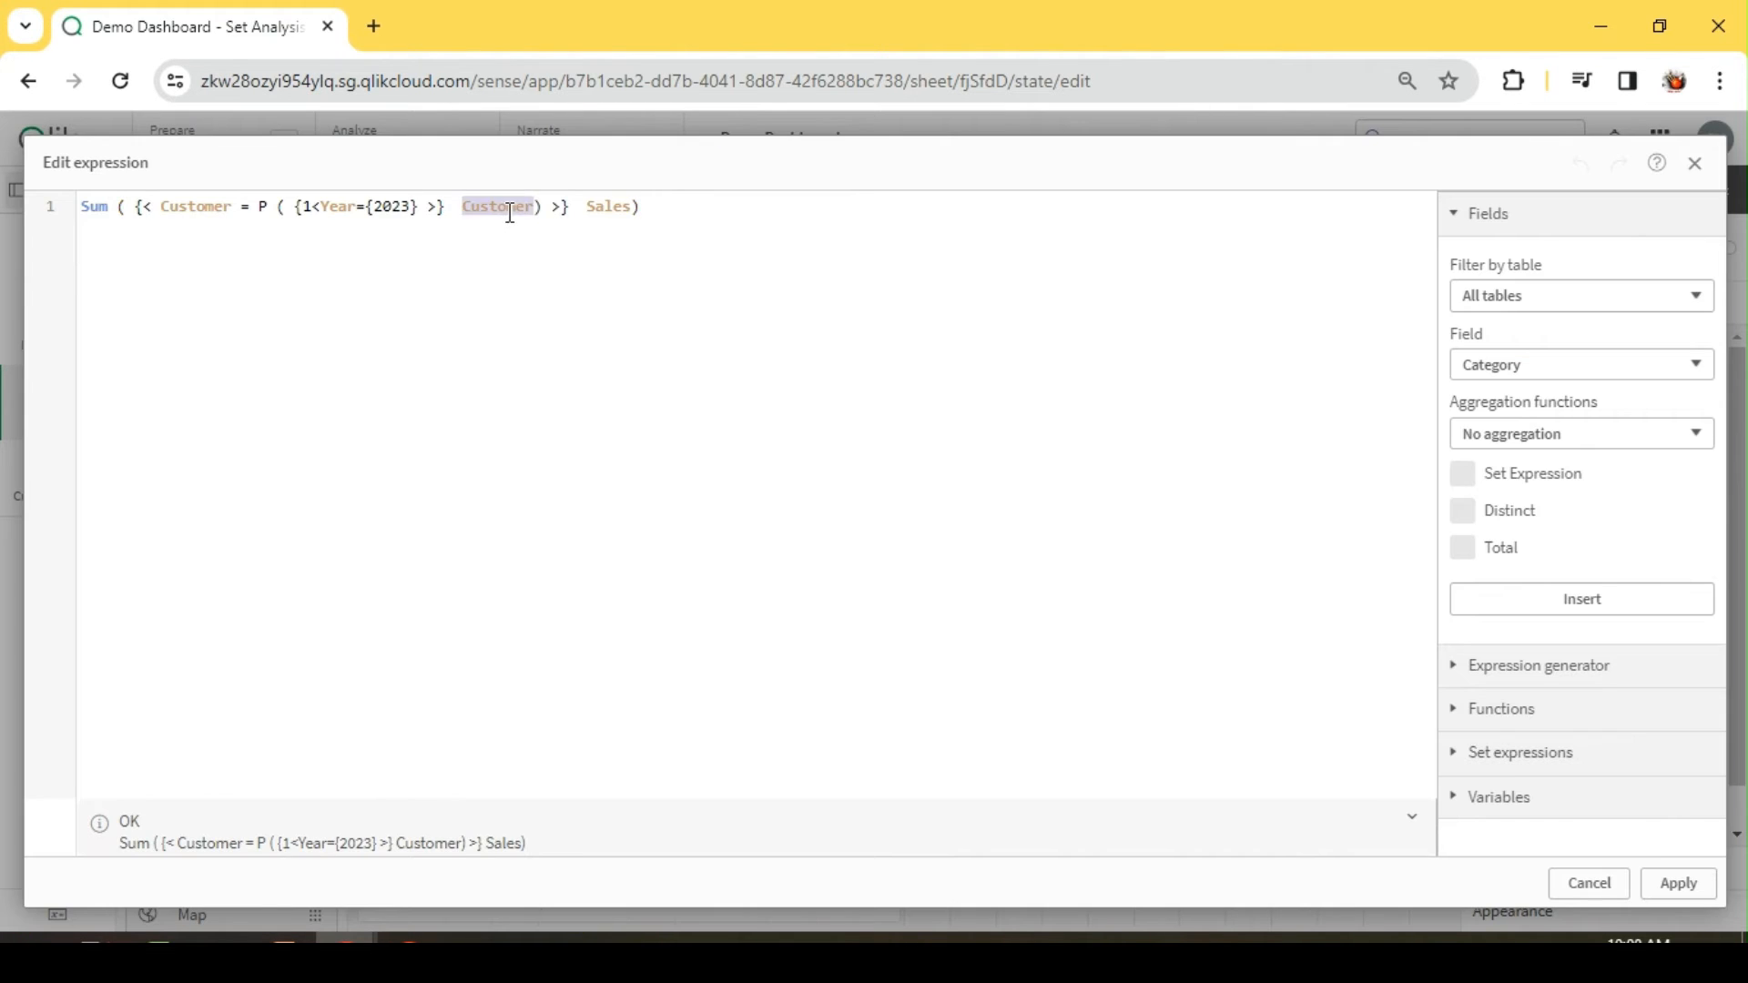
key(BackSpace)
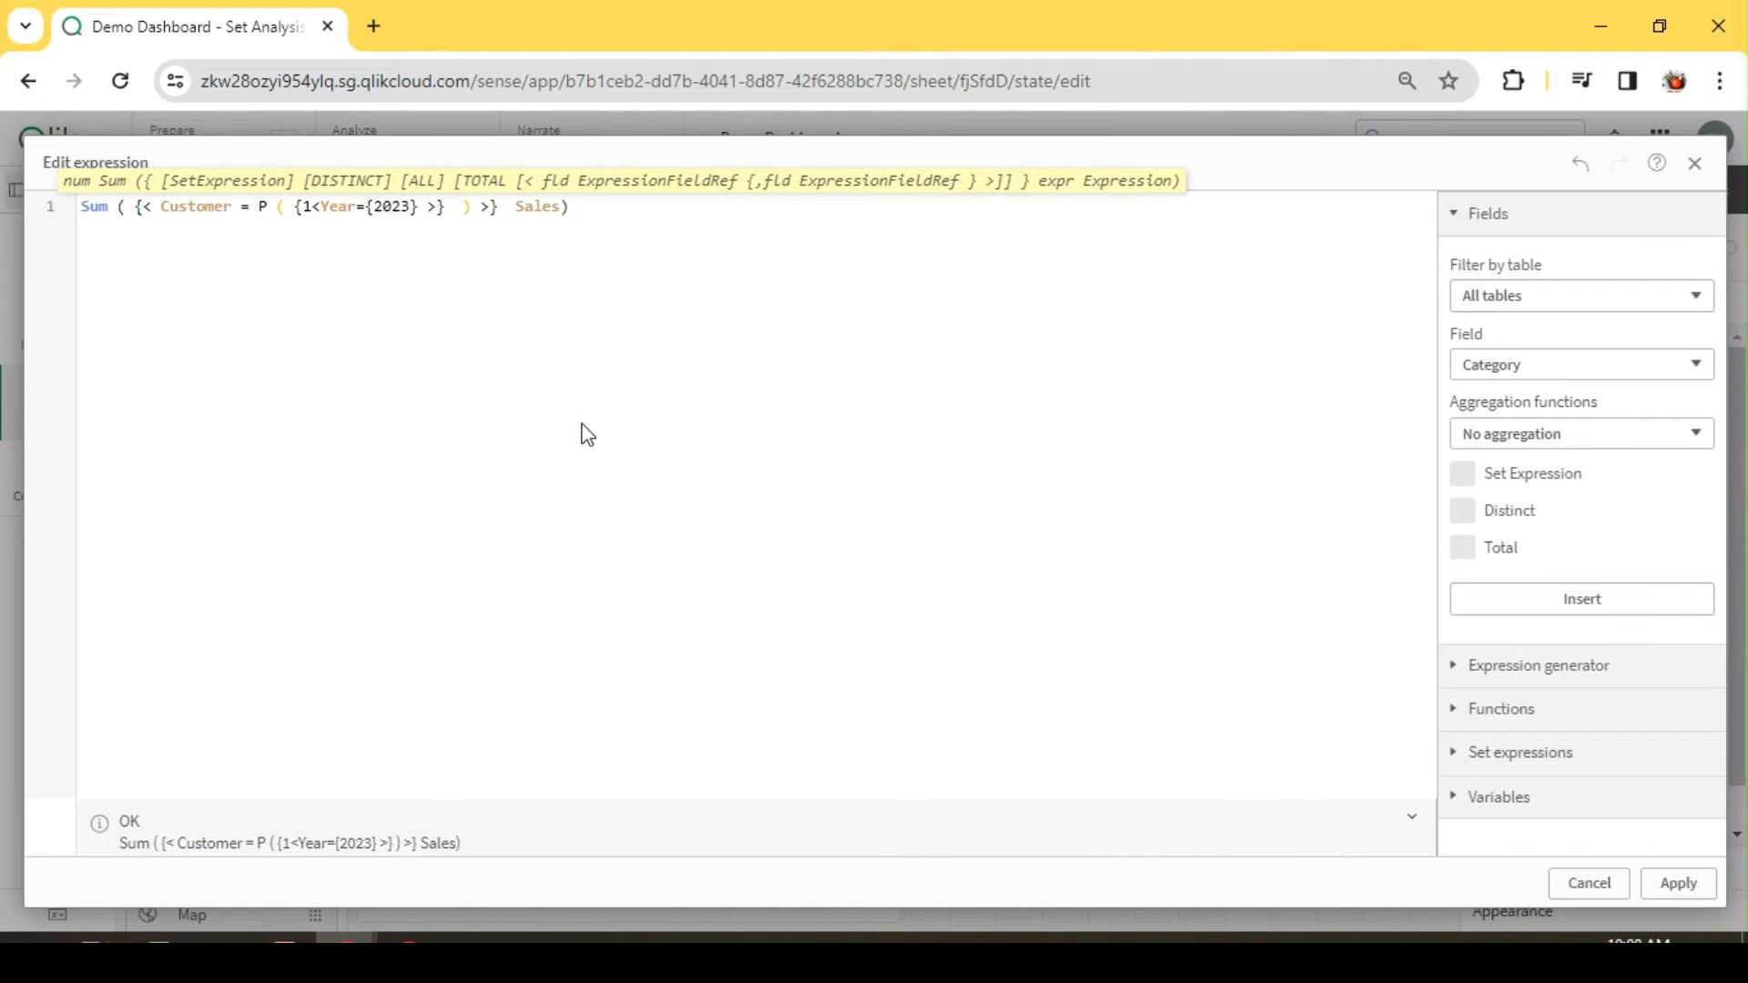
key(BackSpace)
double_click(195, 208)
double_click(261, 208)
key(Home)
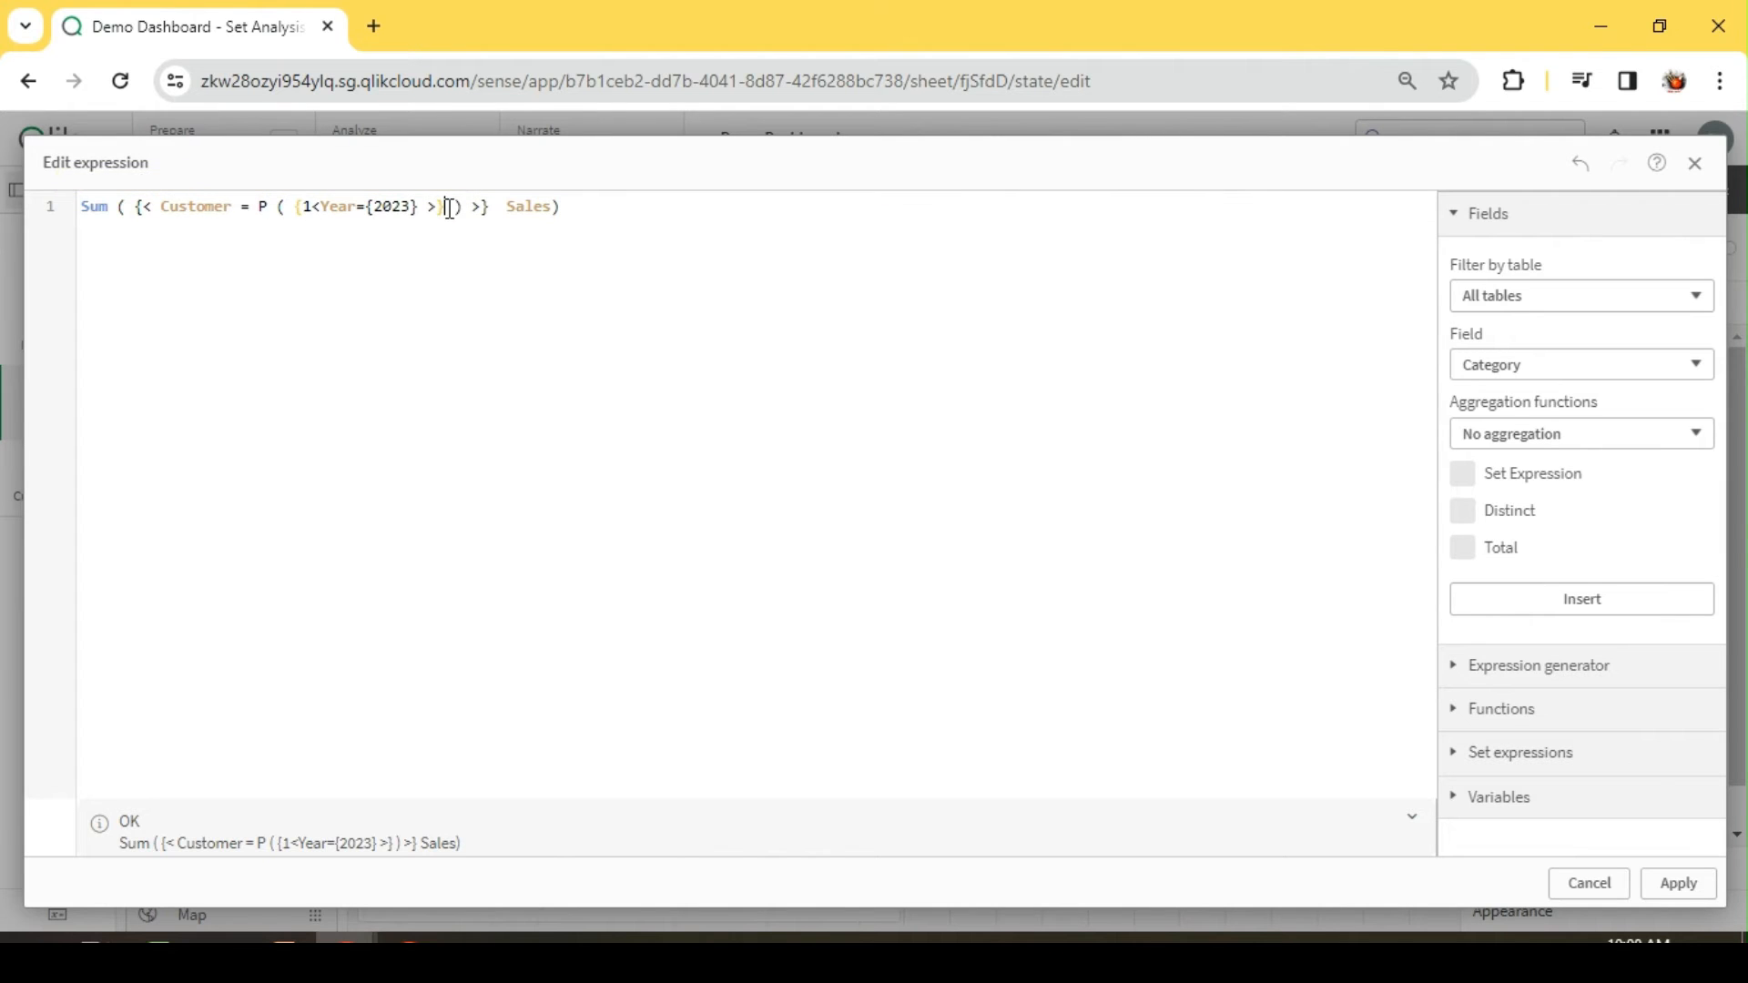
click(450, 208)
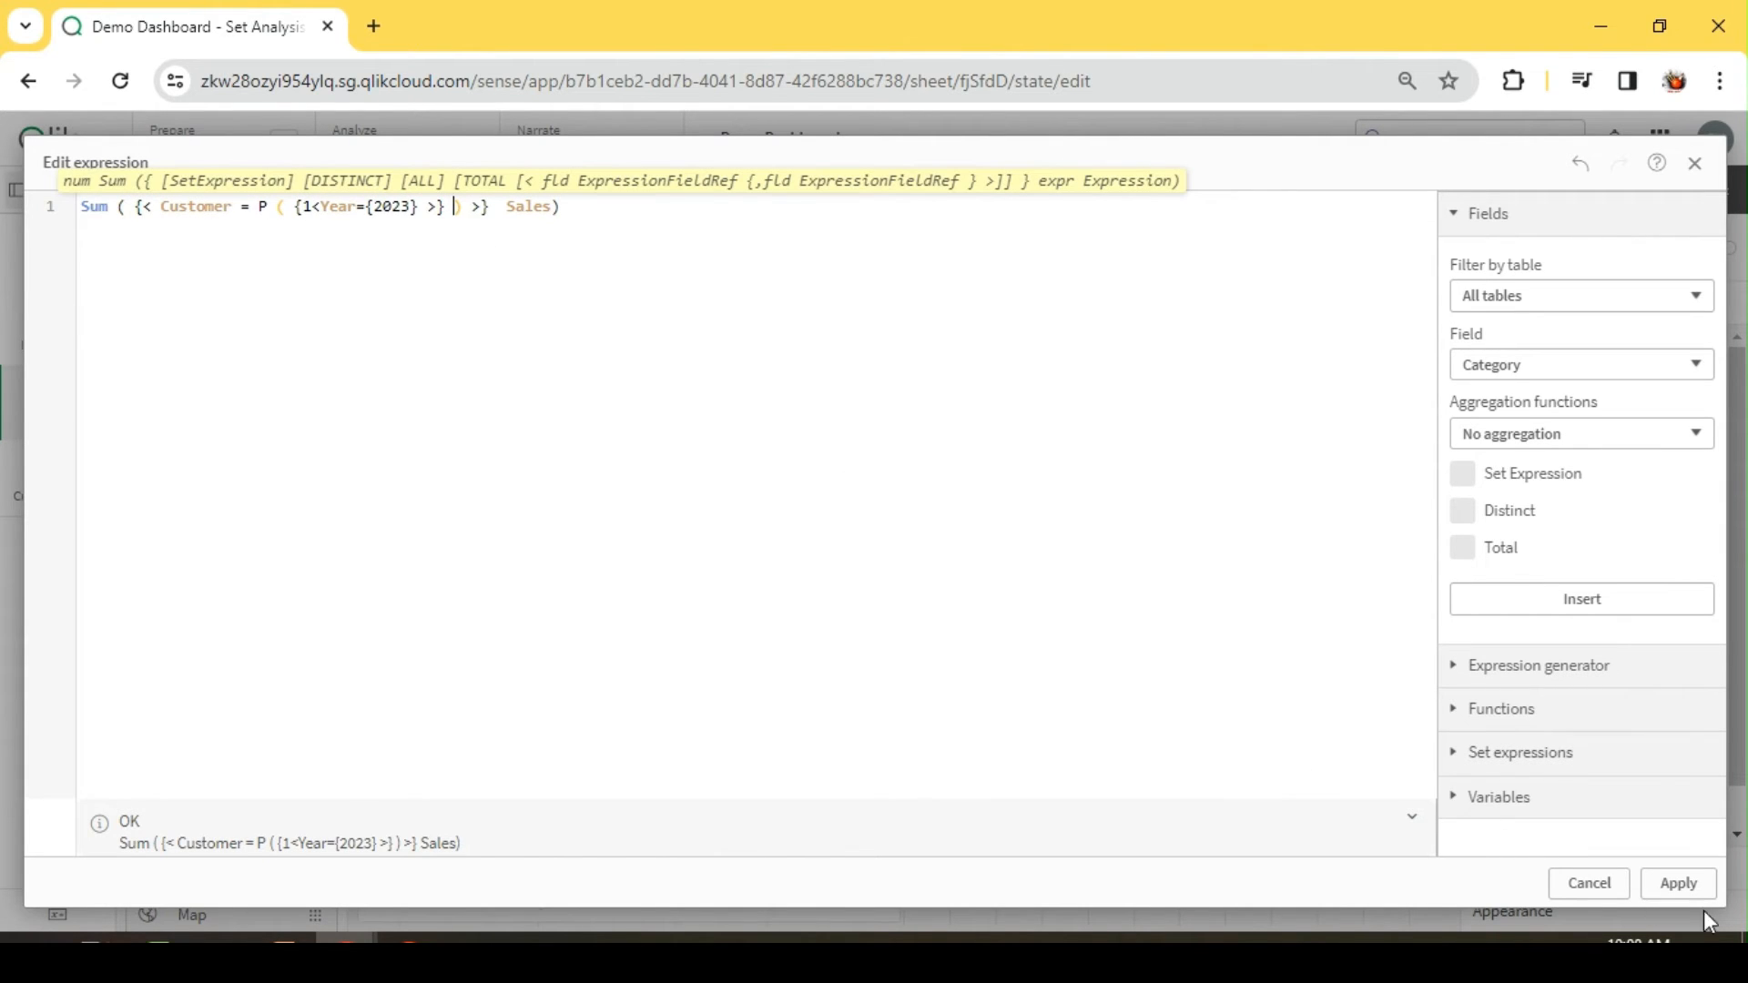
double_click(192, 209)
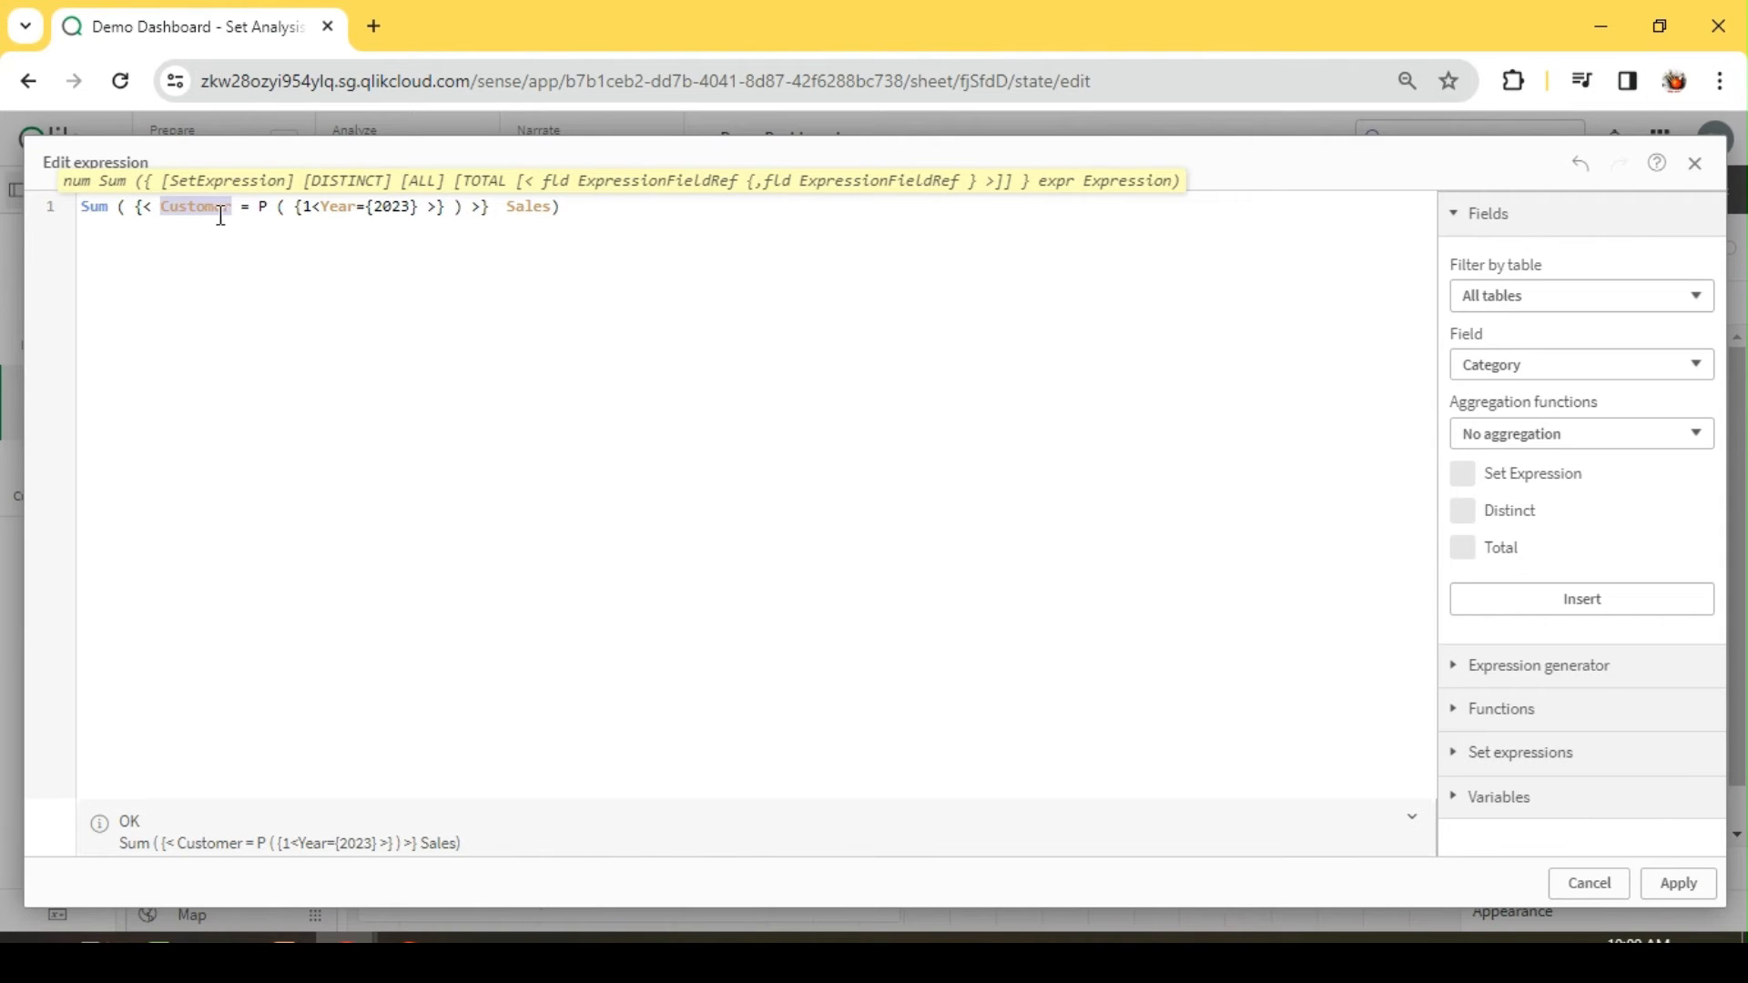
click(1672, 886)
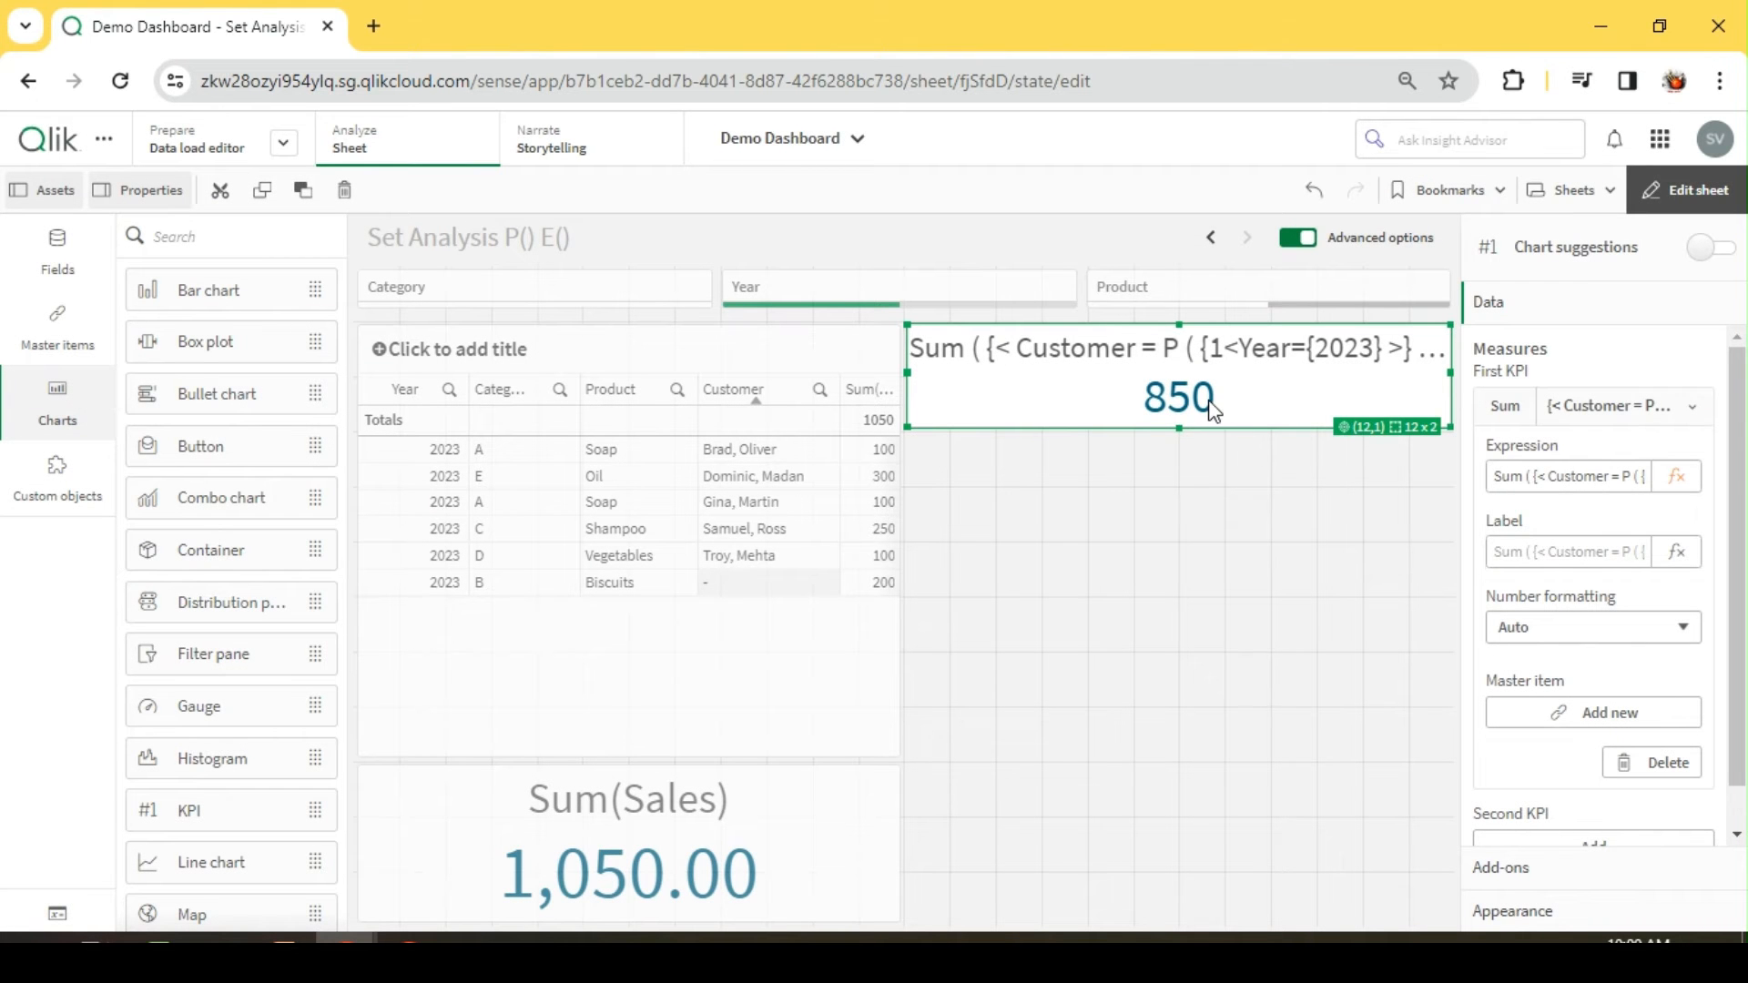
Step: Examine the Customer field and the Year={2023} set expression inside P() in the KPI's measure expression
click(1676, 476)
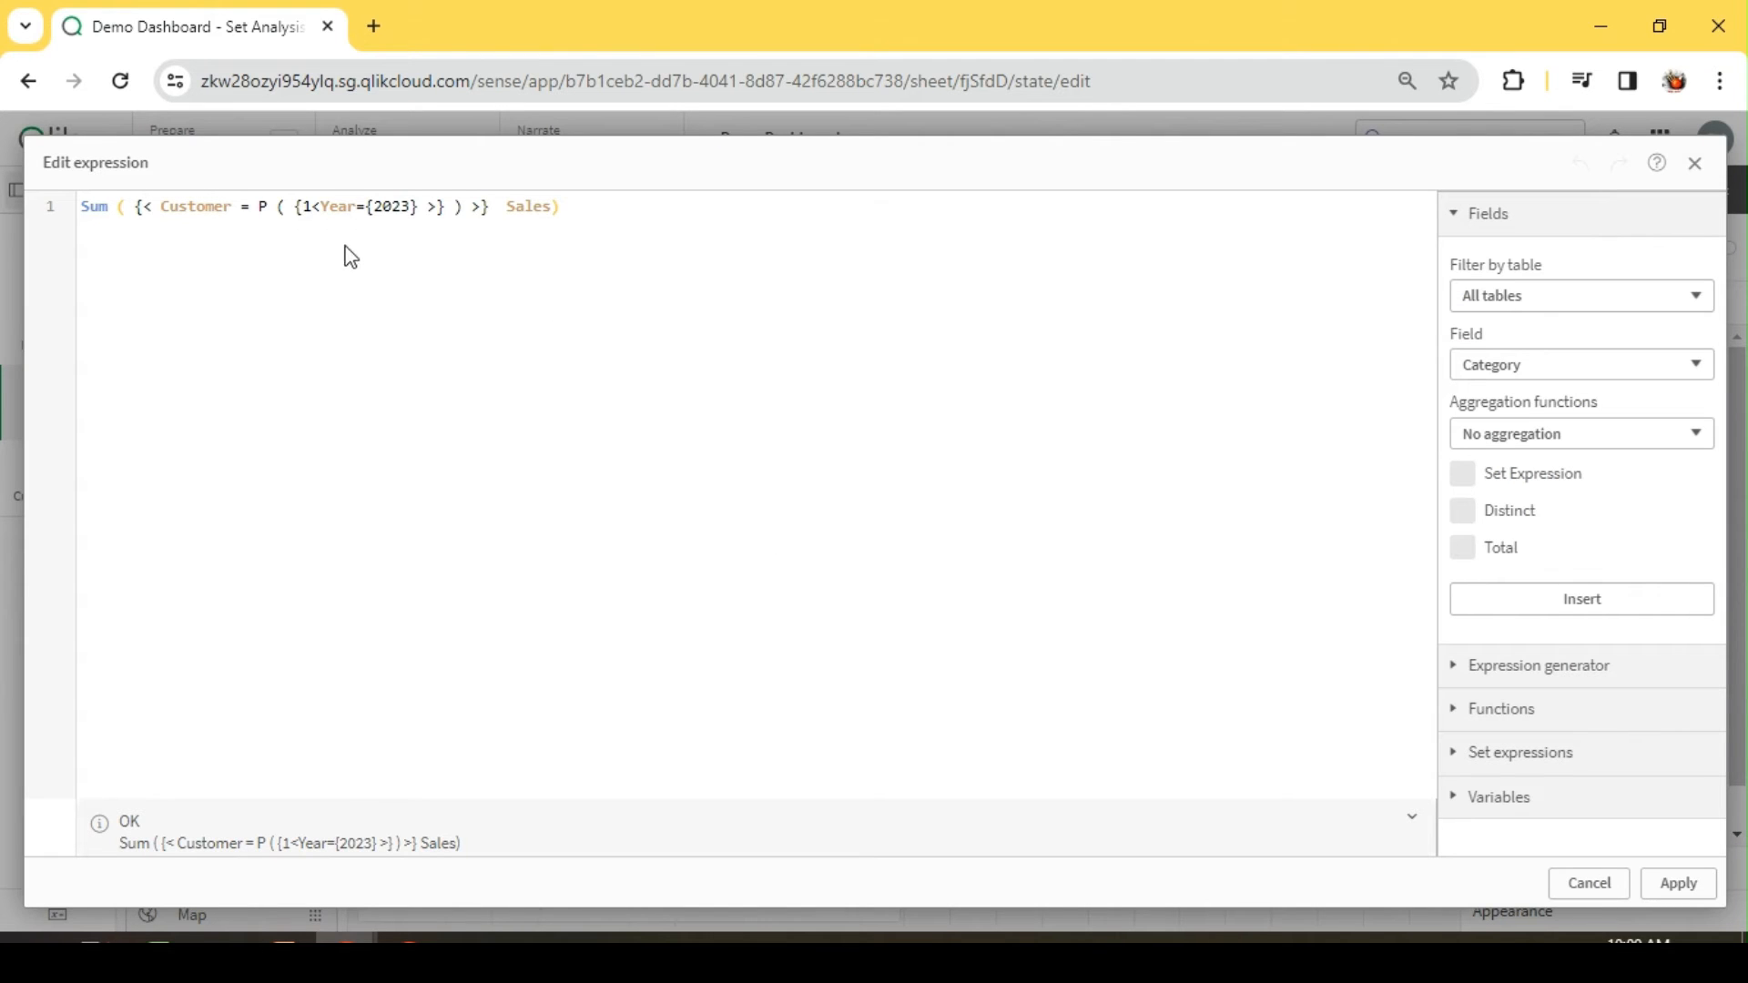
click(428, 204)
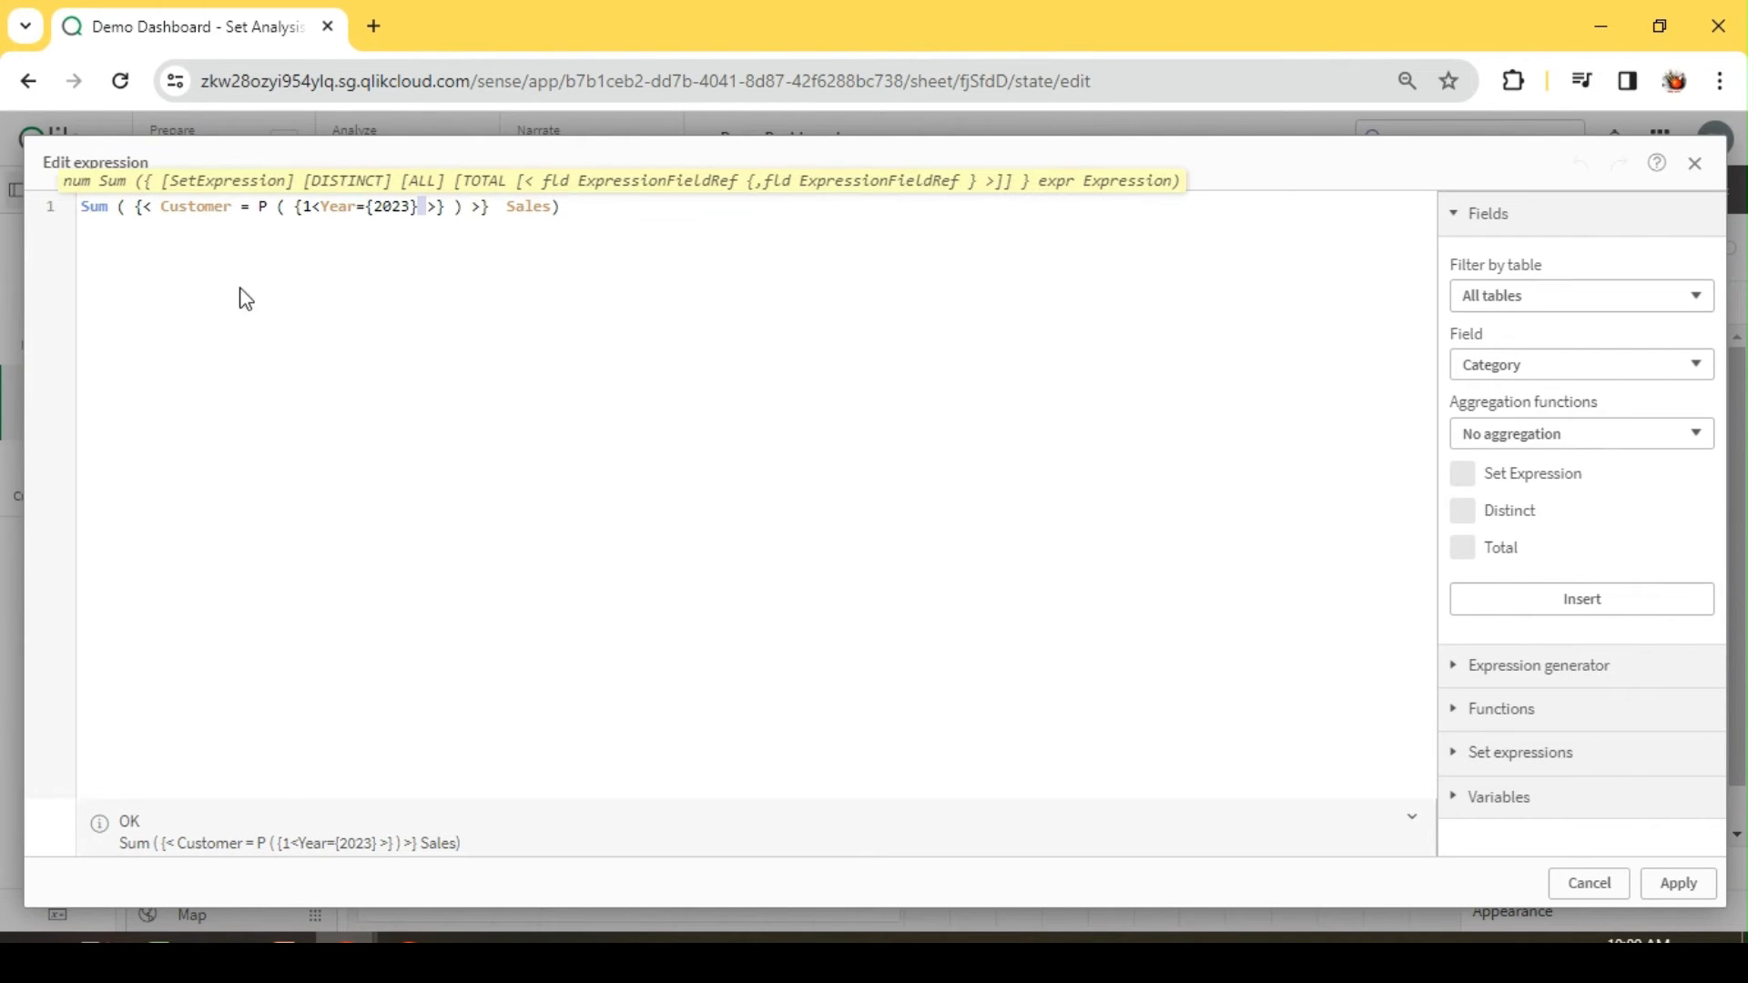
double_click(188, 216)
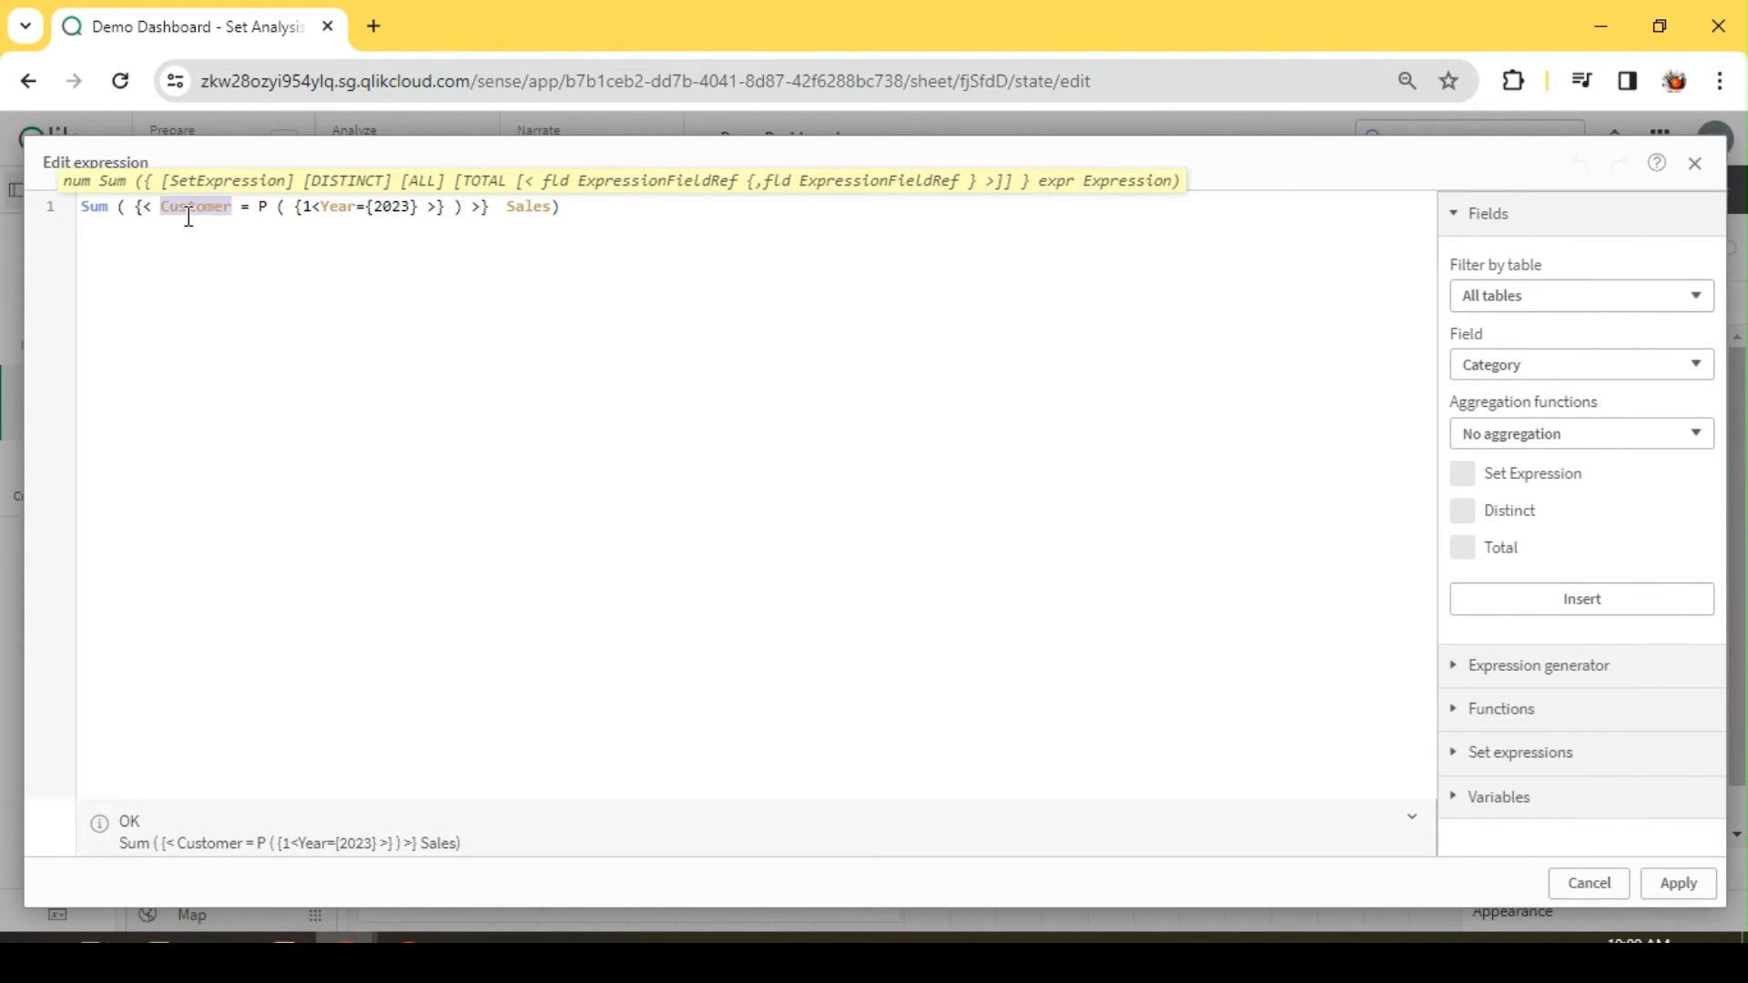
click(422, 200)
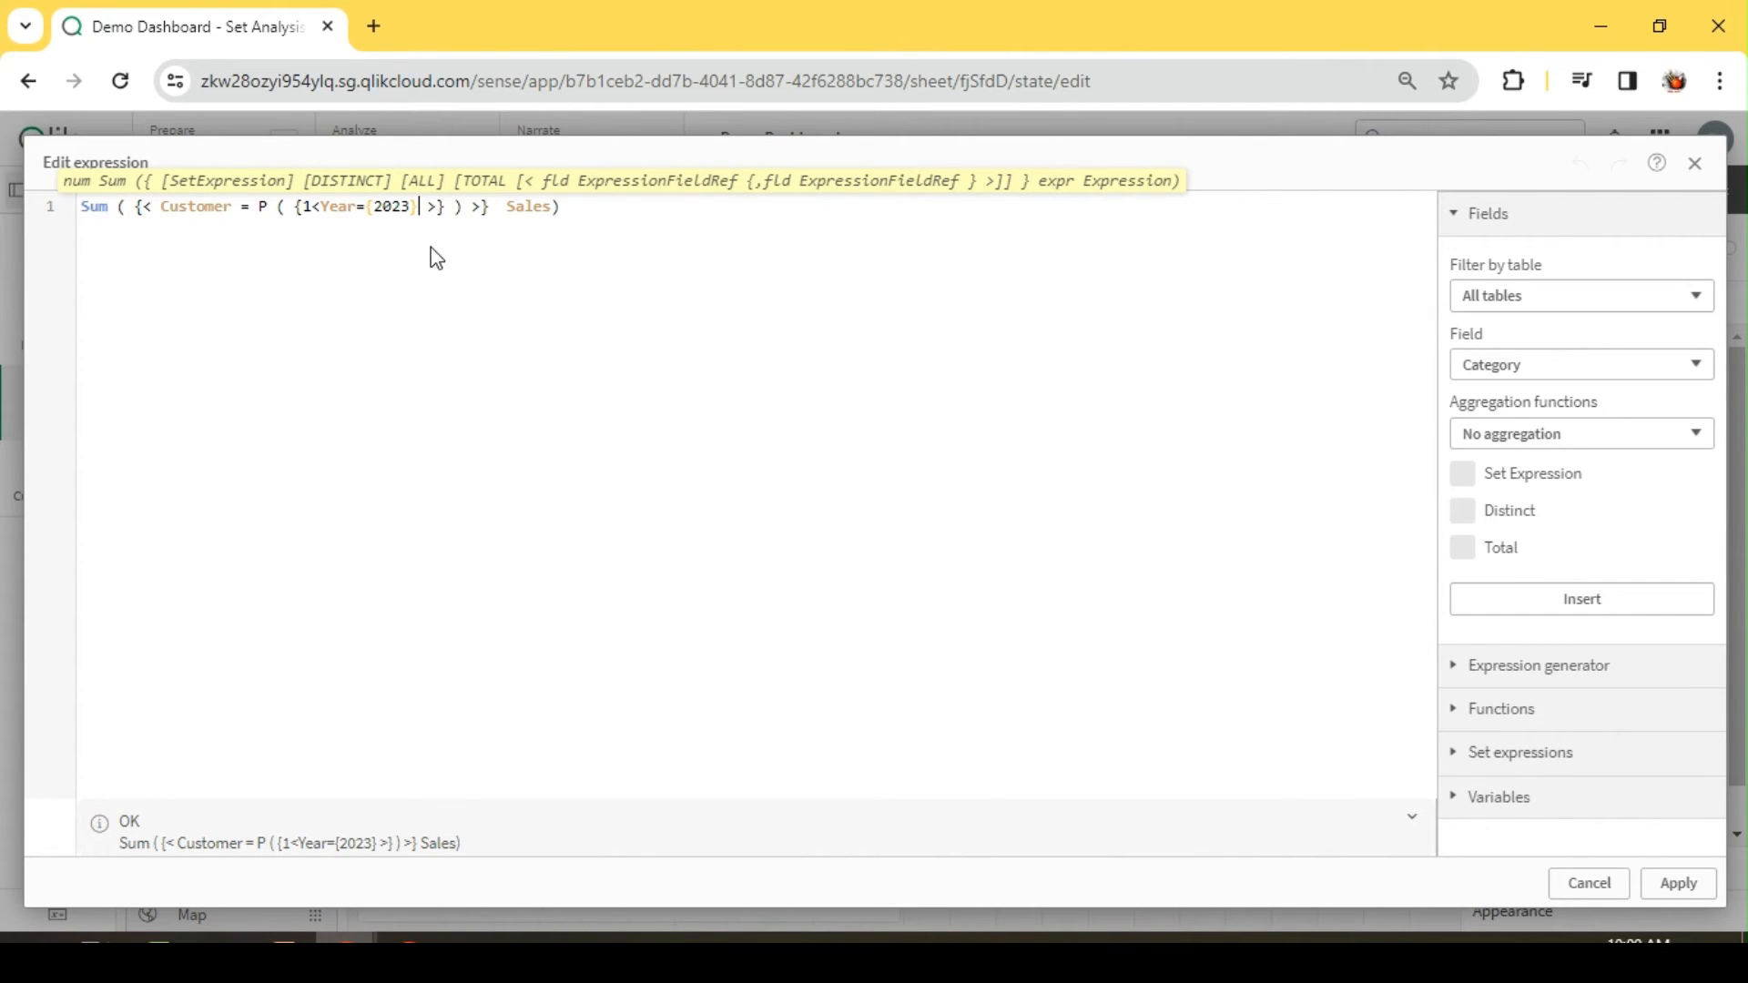
double_click(202, 208)
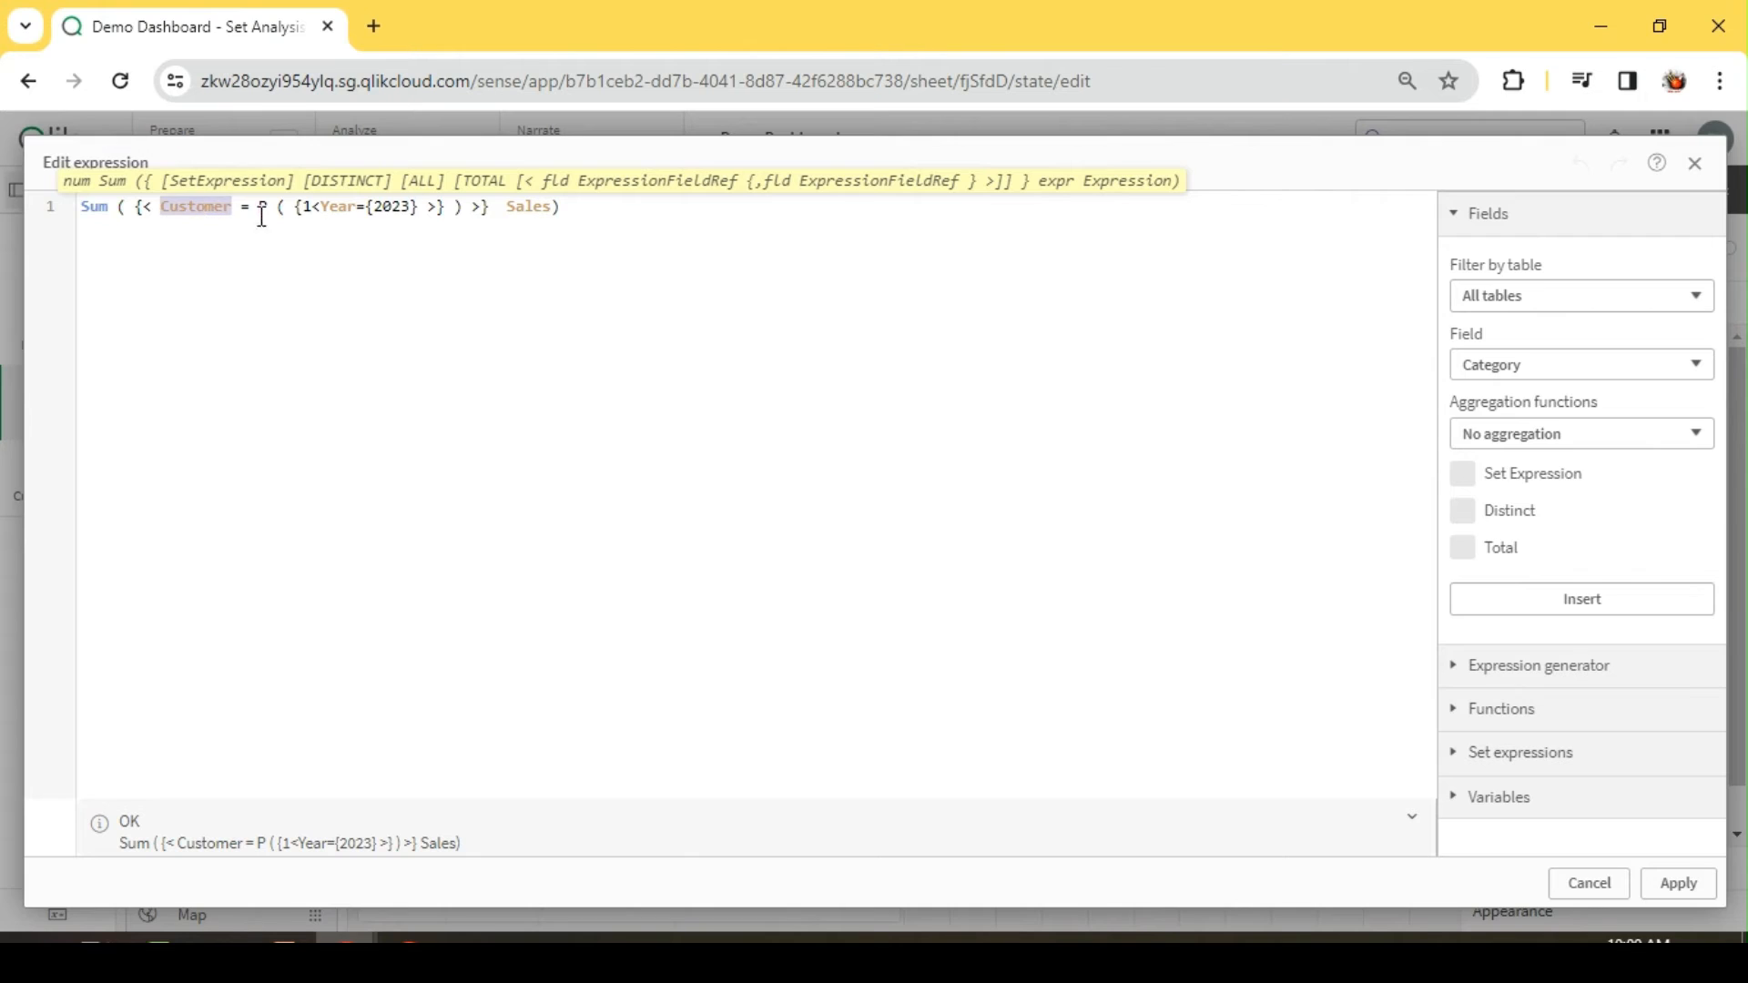
double_click(423, 206)
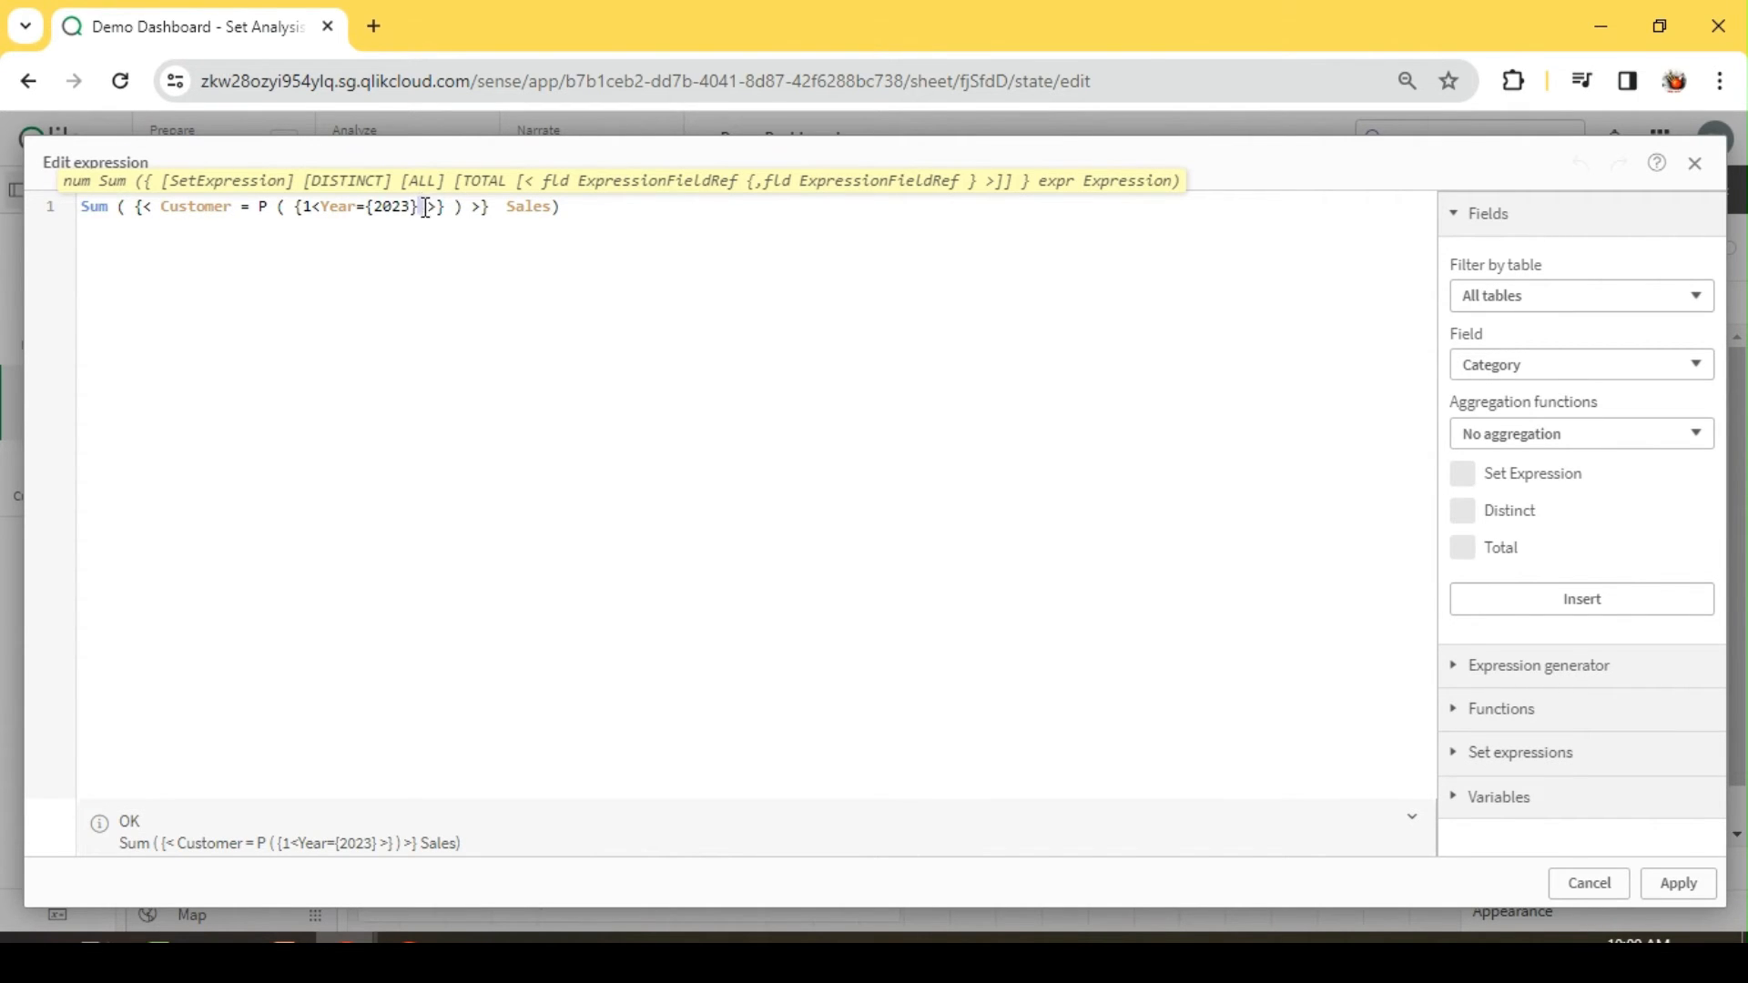
double_click(204, 205)
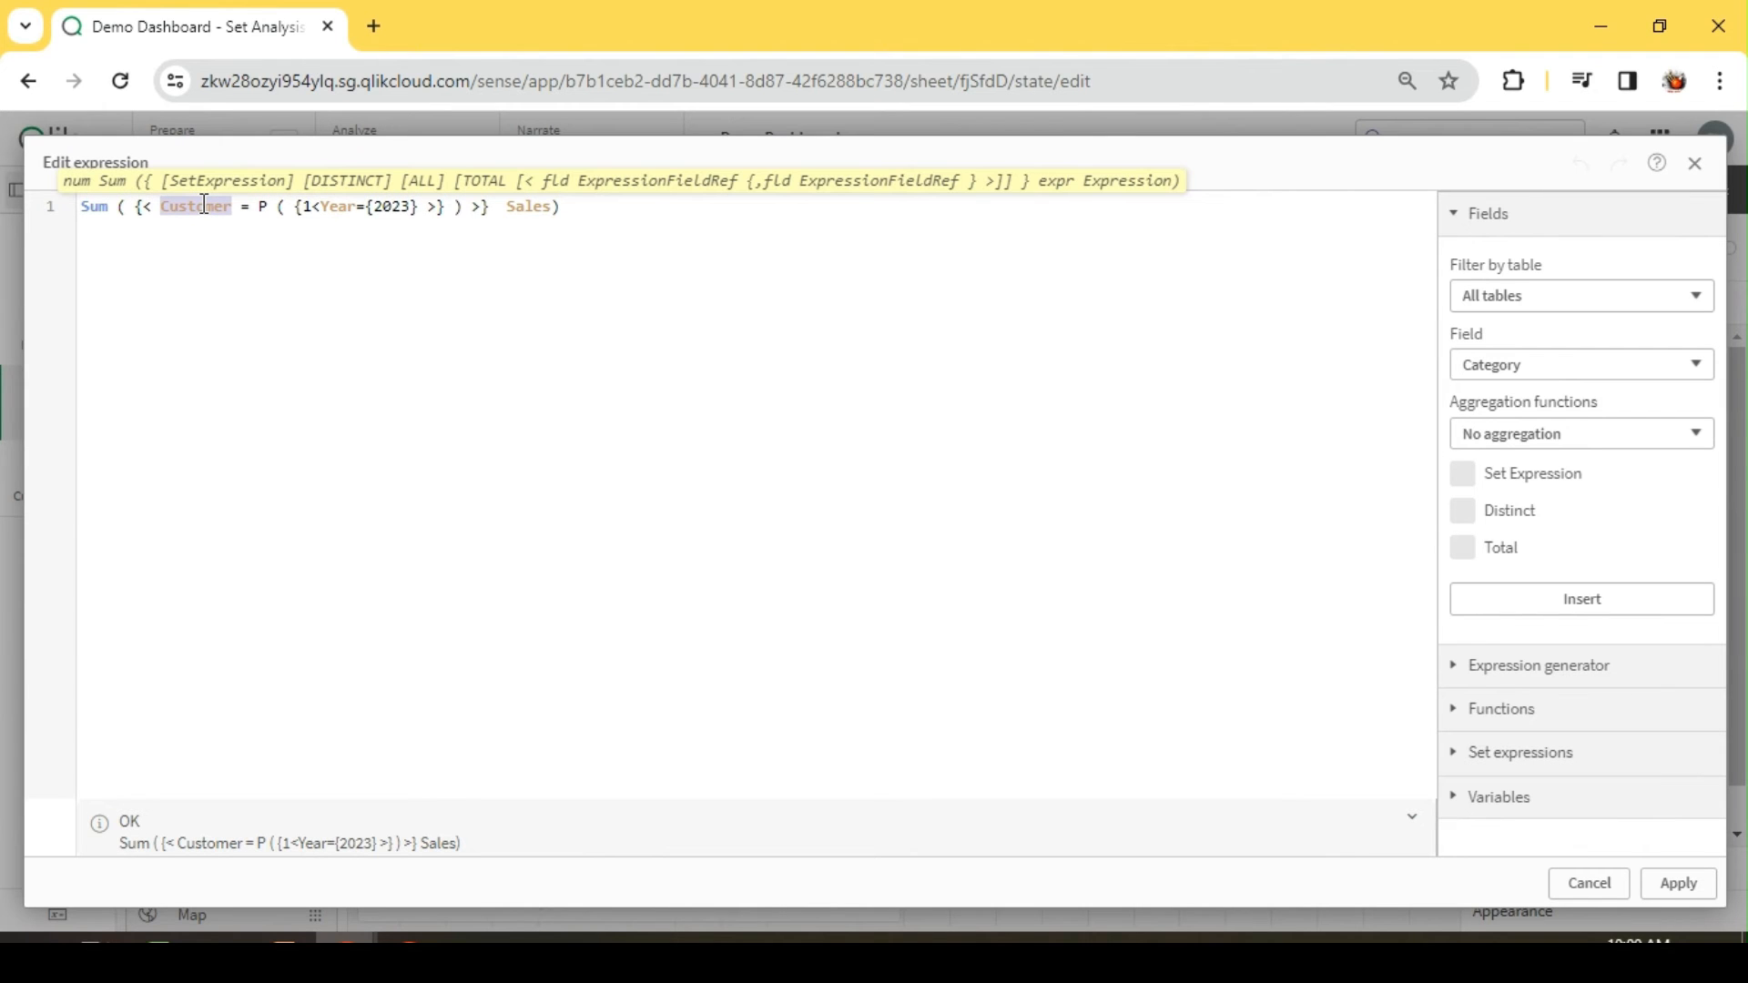
double_click(433, 206)
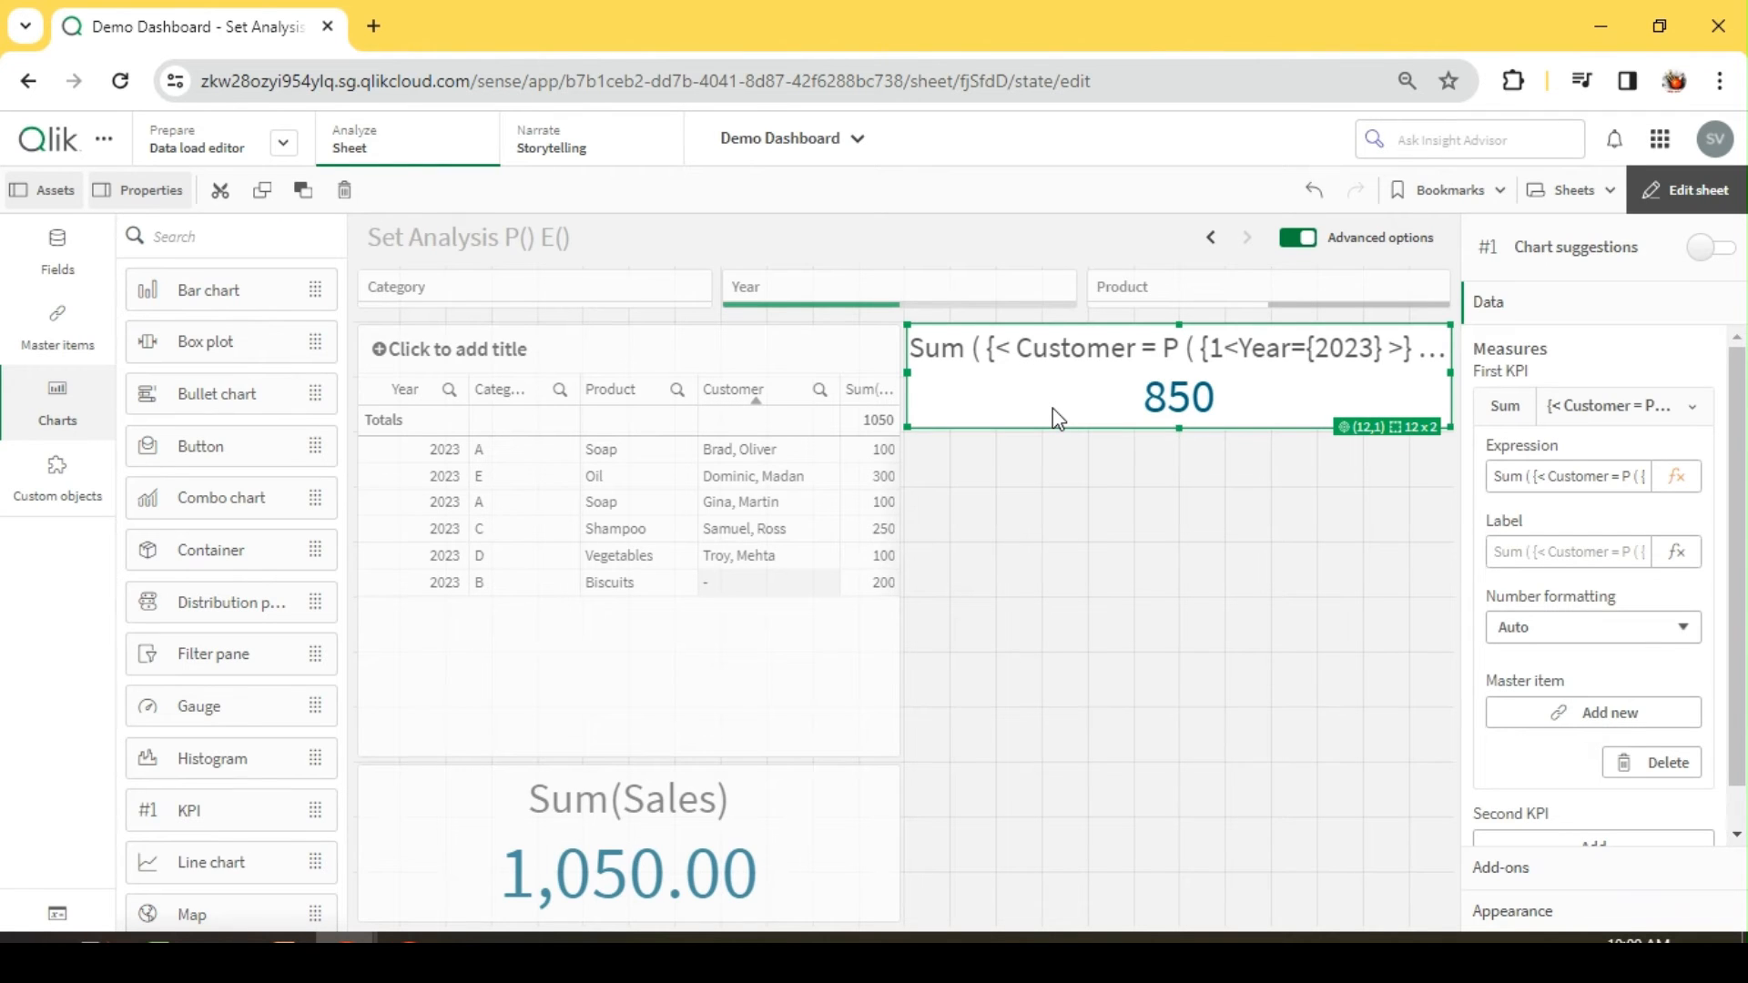
Step: Paste a copy of the P() KPI onto the sheet and fit it directly below the original at 12 x 2 grid cells
click(1047, 483)
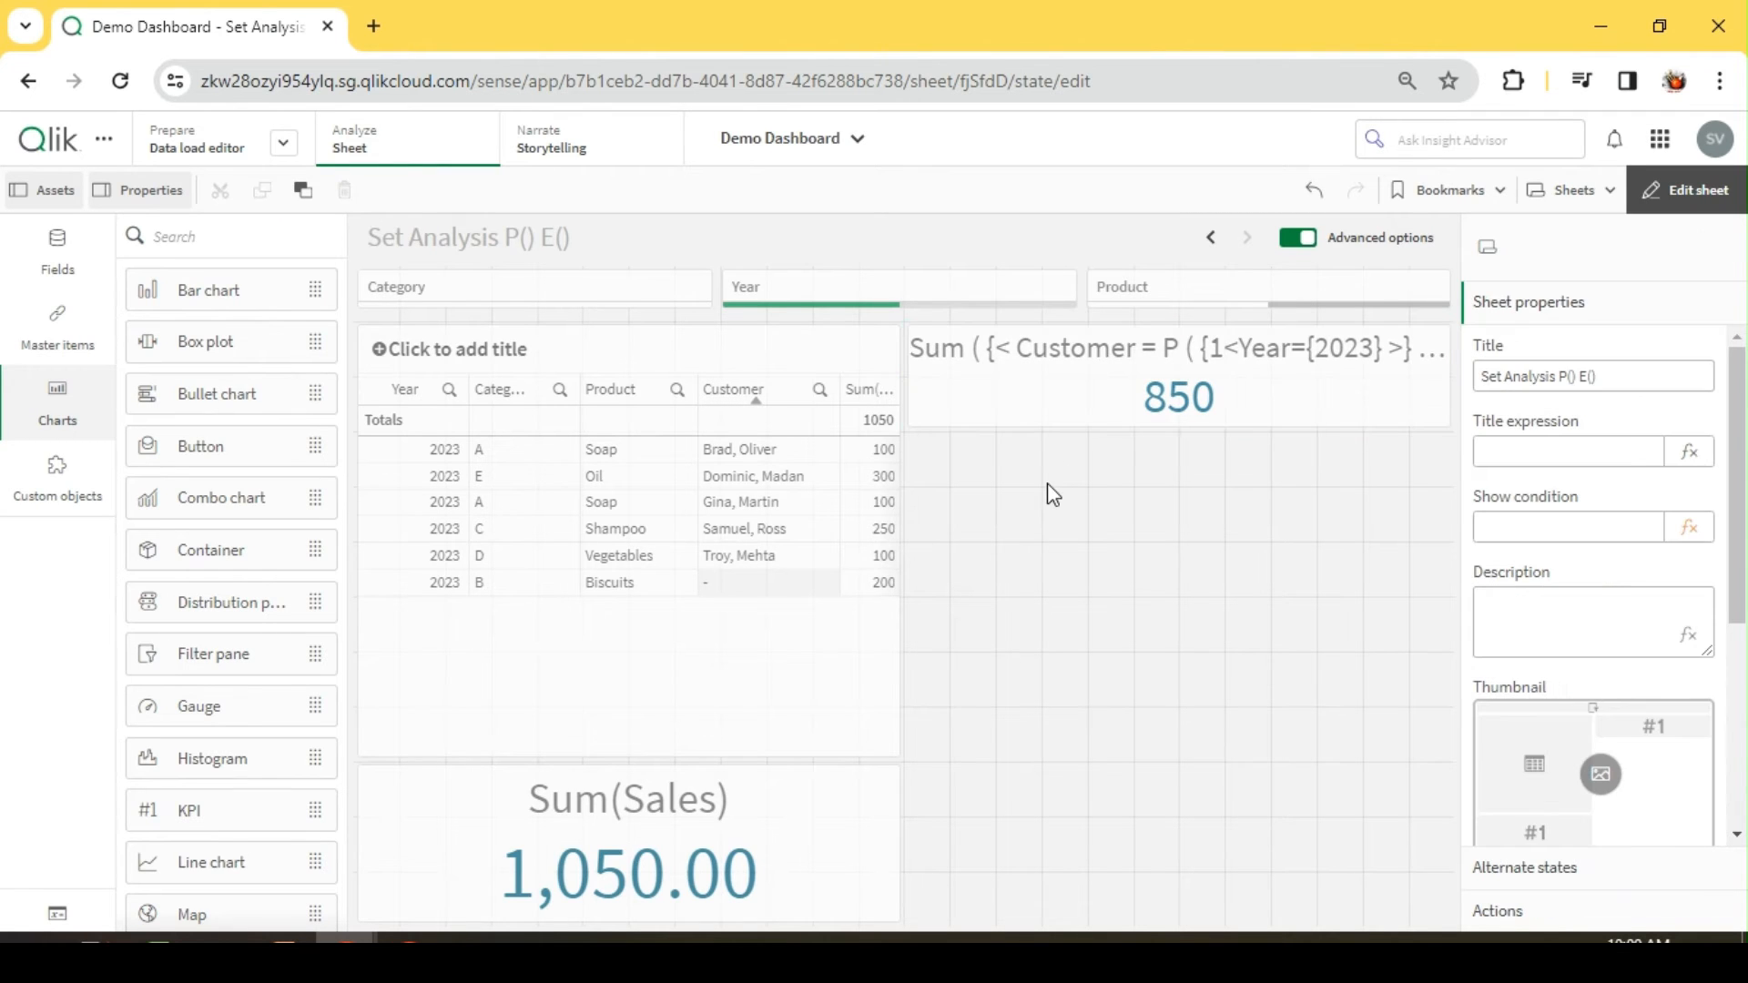
key(ctrl+v)
drag(1180, 601, 1179, 435)
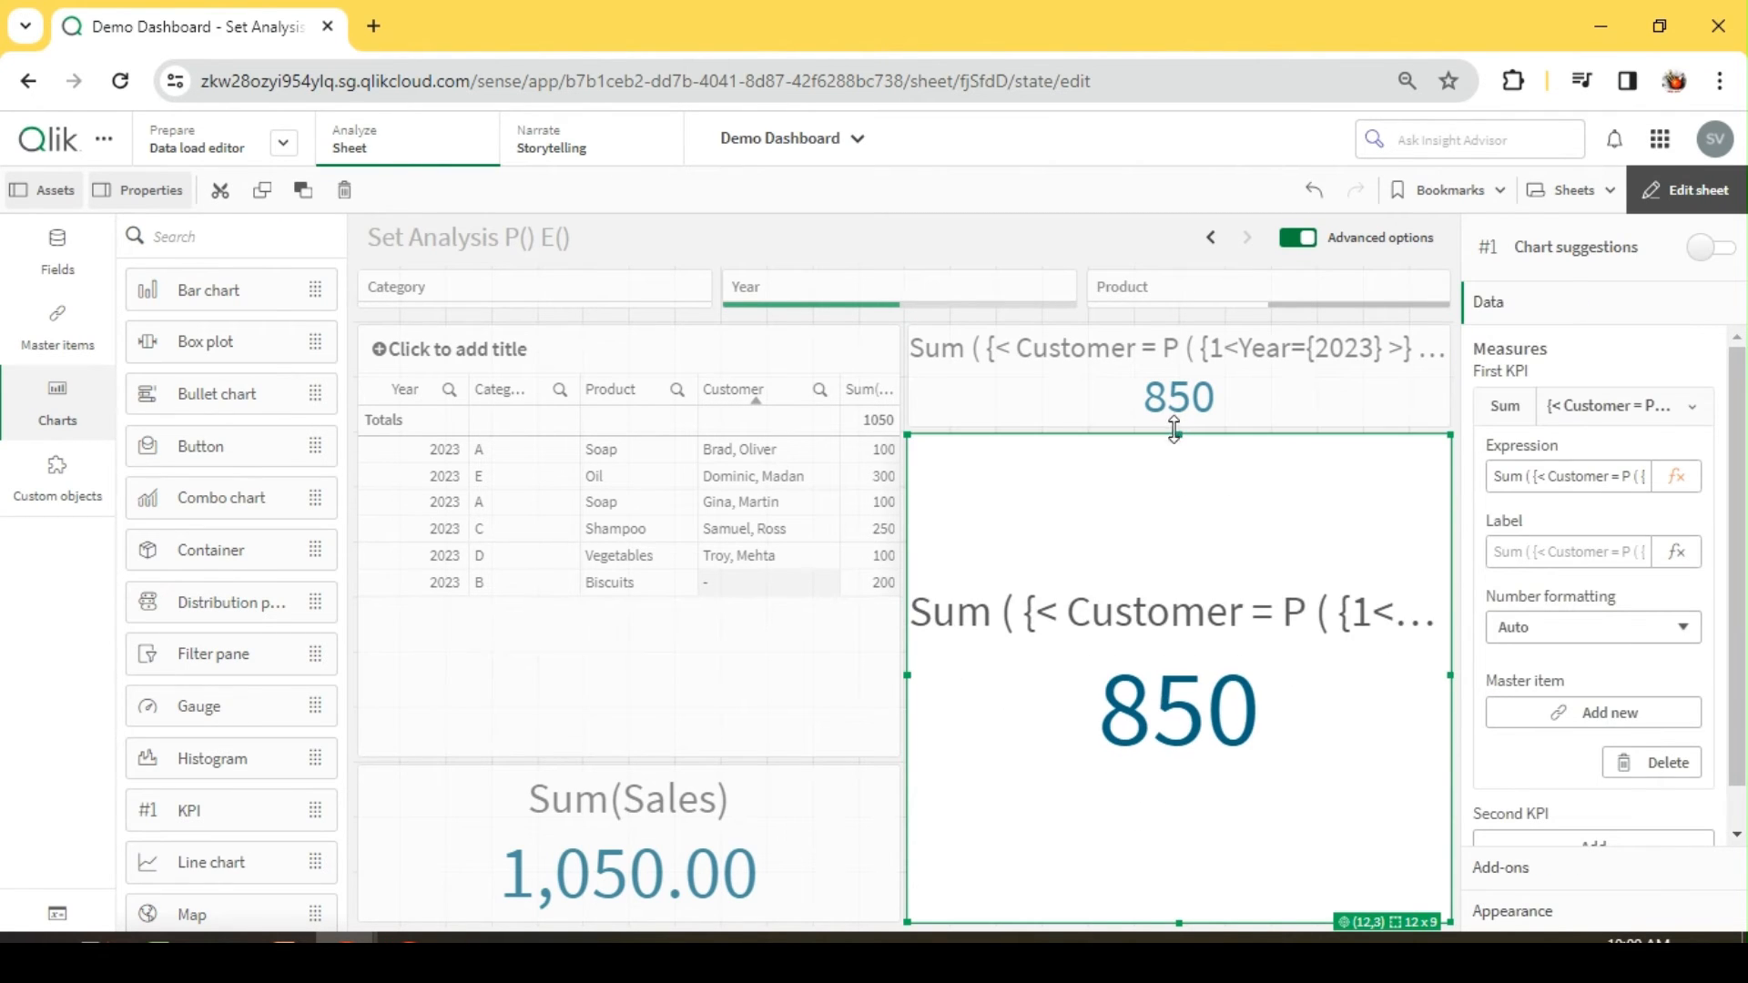
drag(1184, 921, 1184, 537)
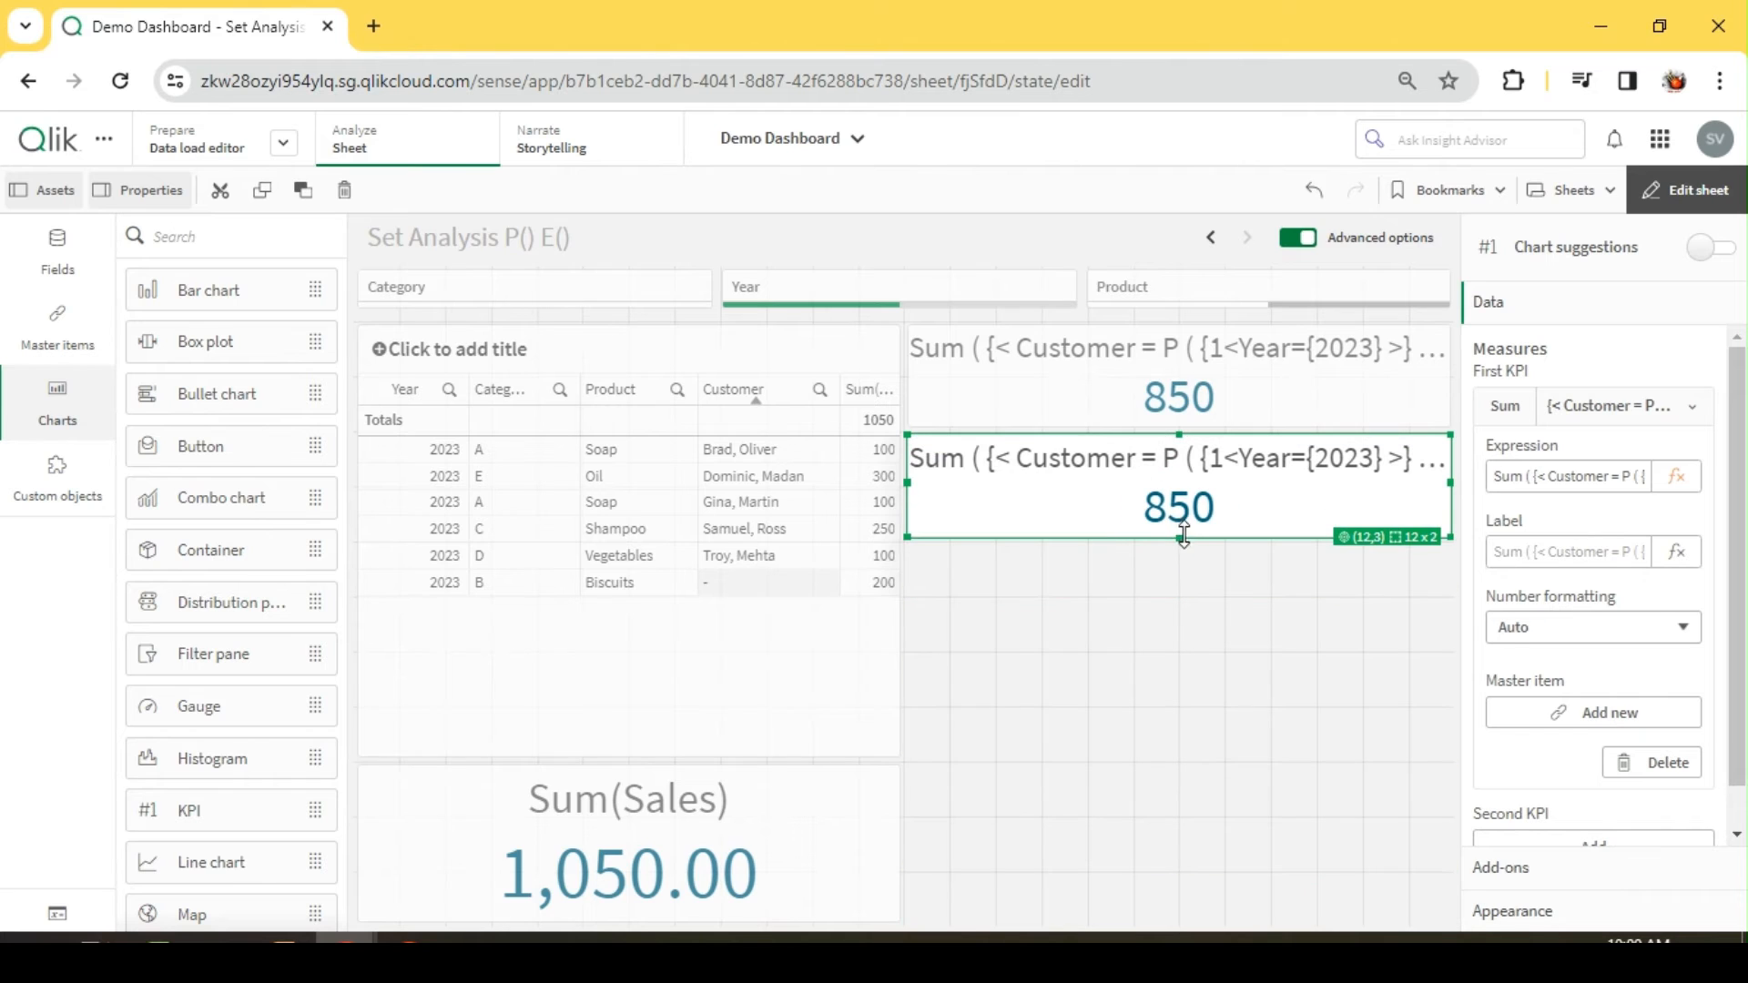
Step: Add ,Category={'A'} after Year={2023} inside P() in the copied KPI's measure and apply the expression
click(1687, 481)
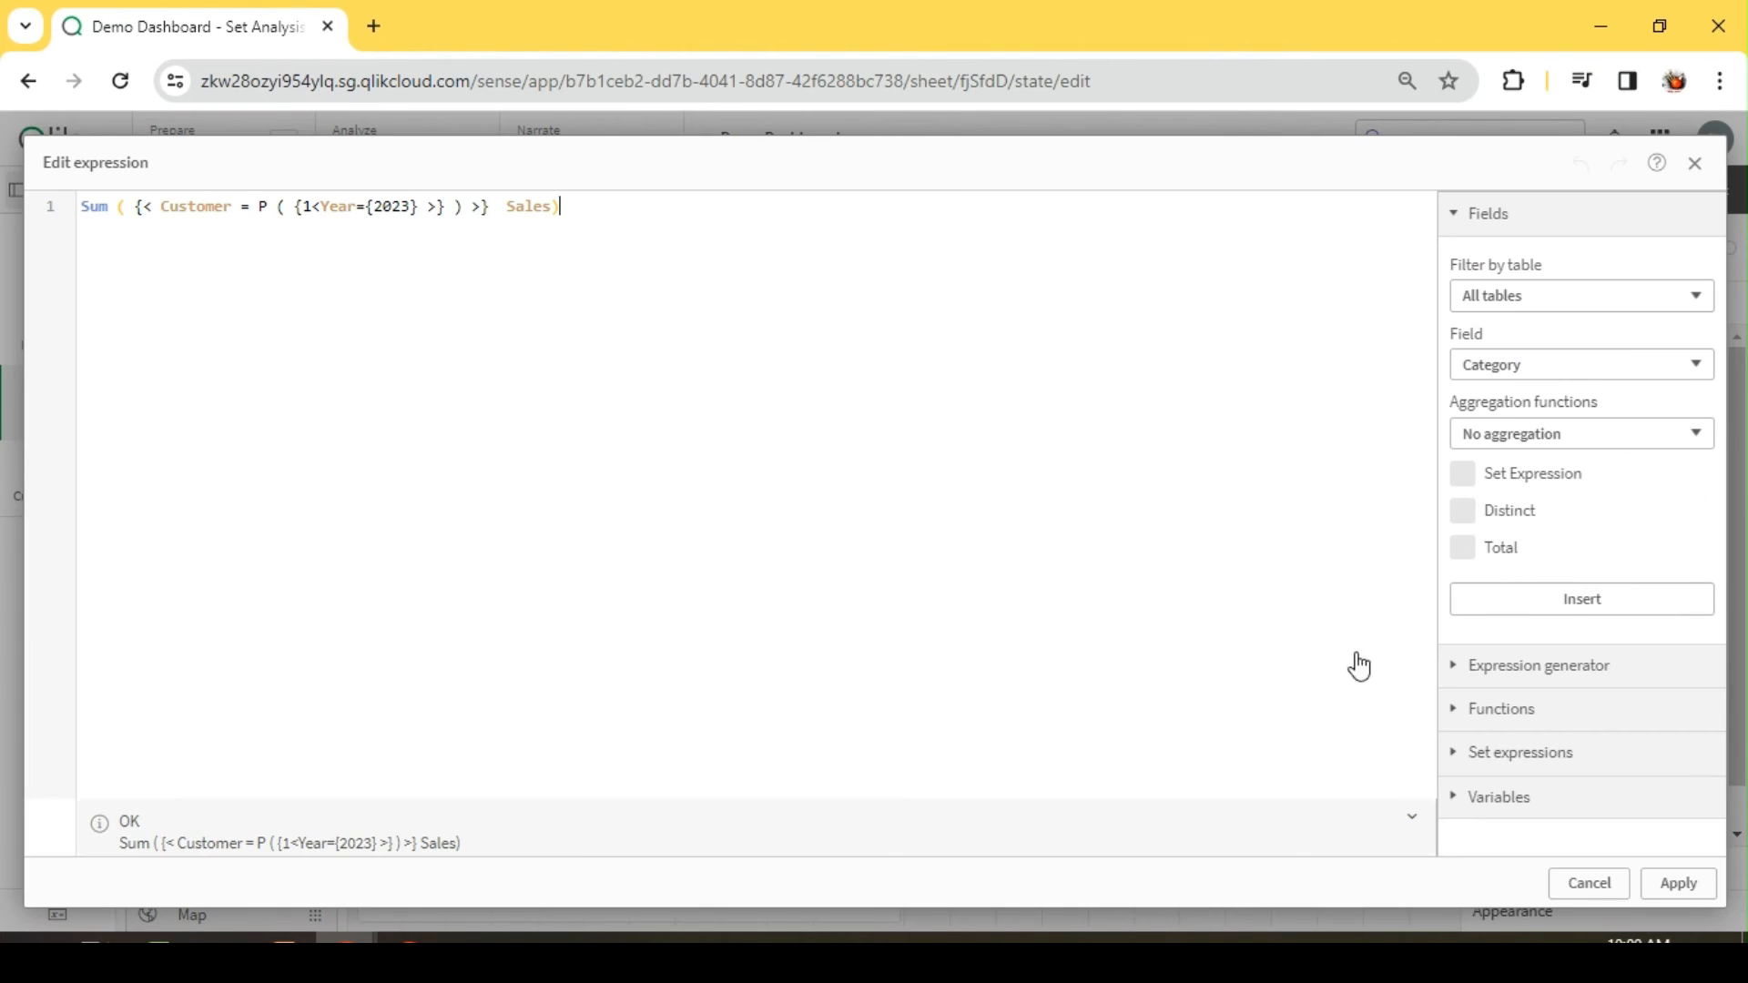
click(419, 208)
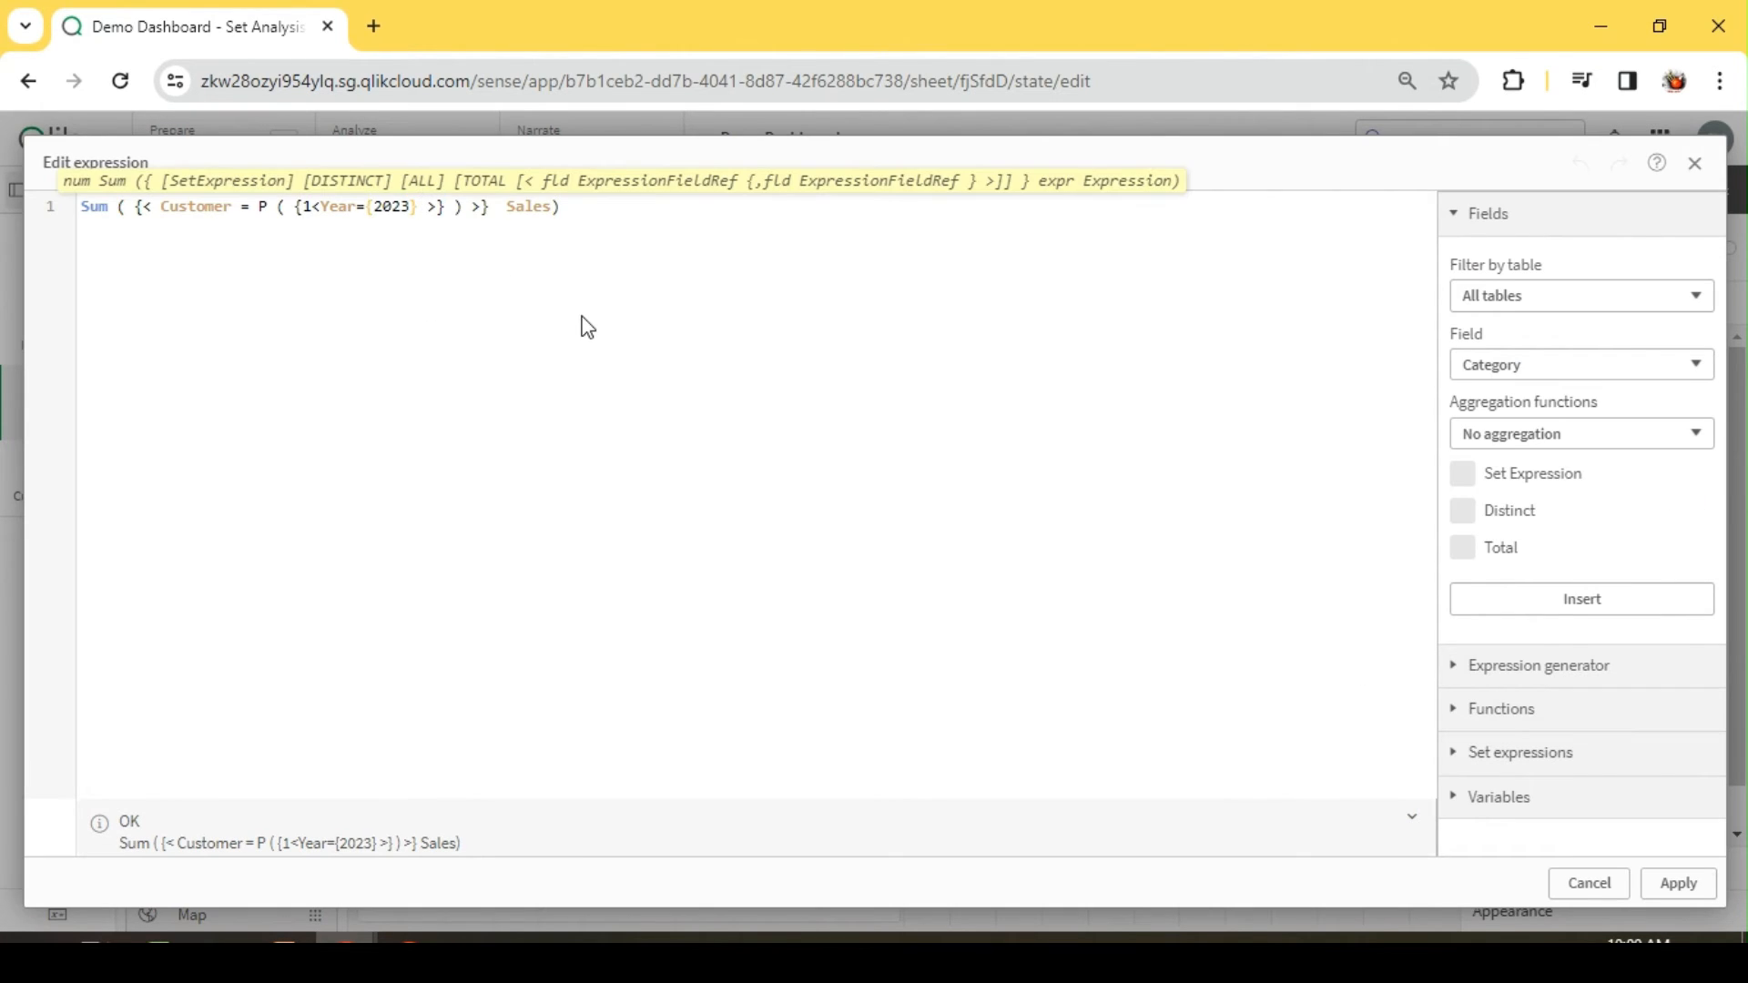
text(,Ca)
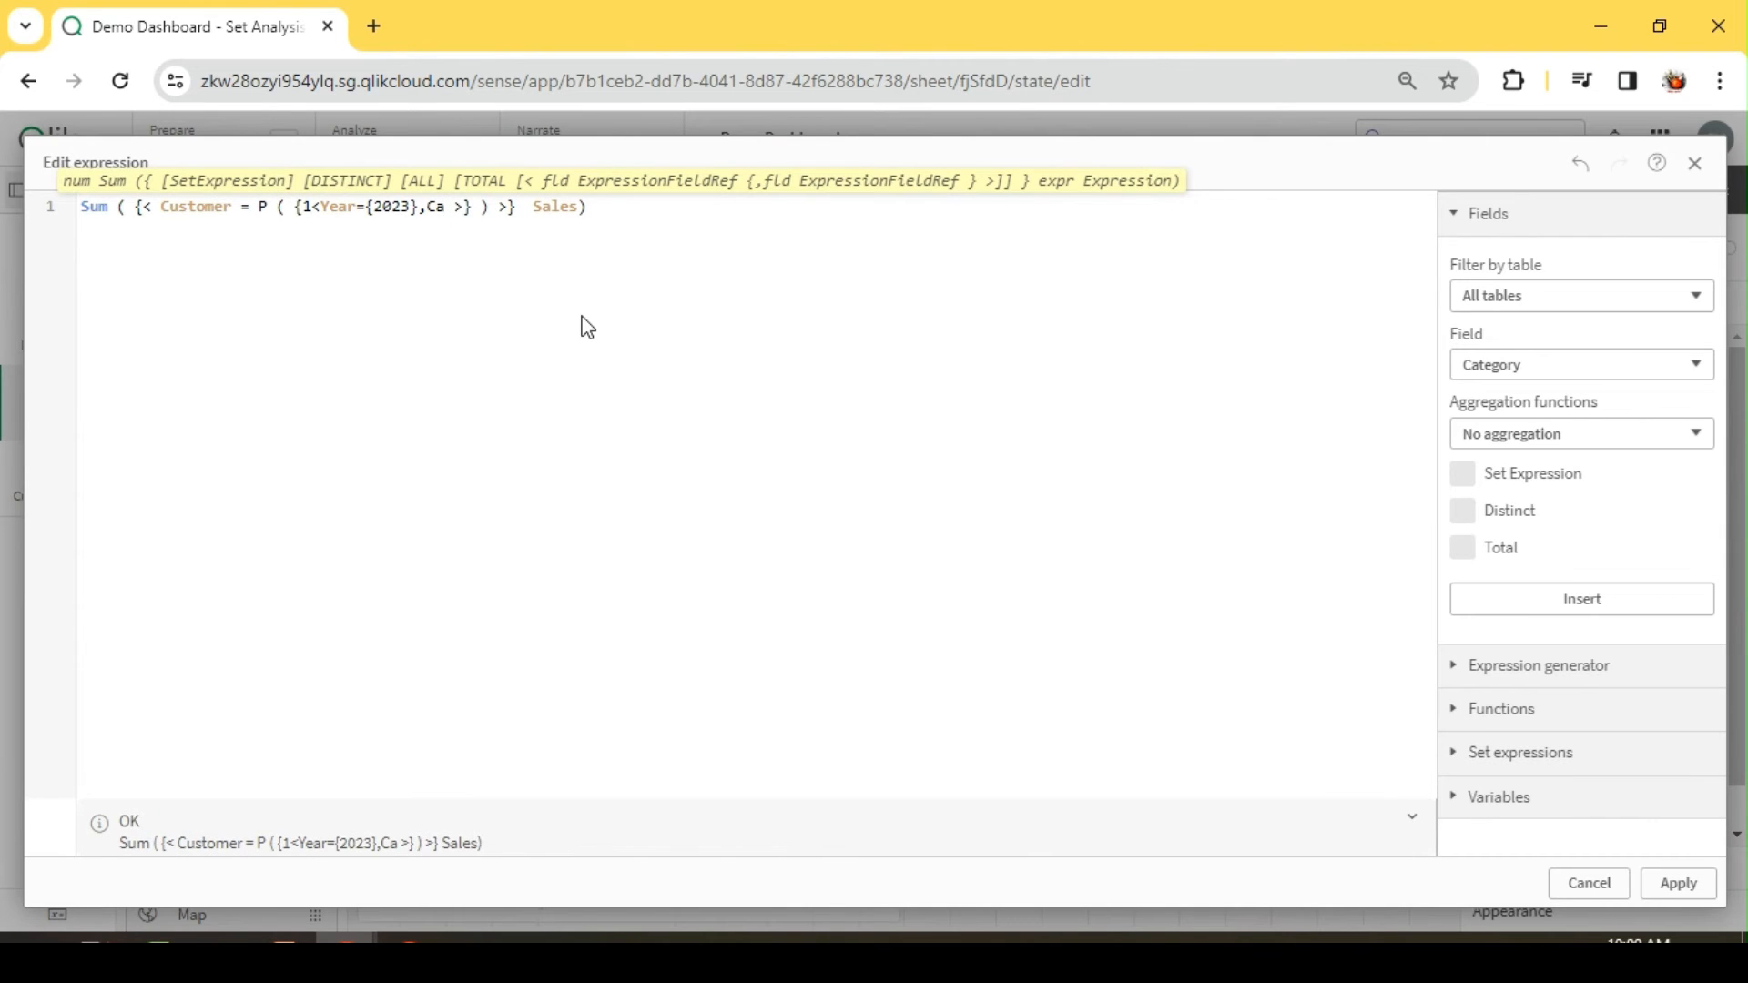
text(t)
key(Return)
text(={)
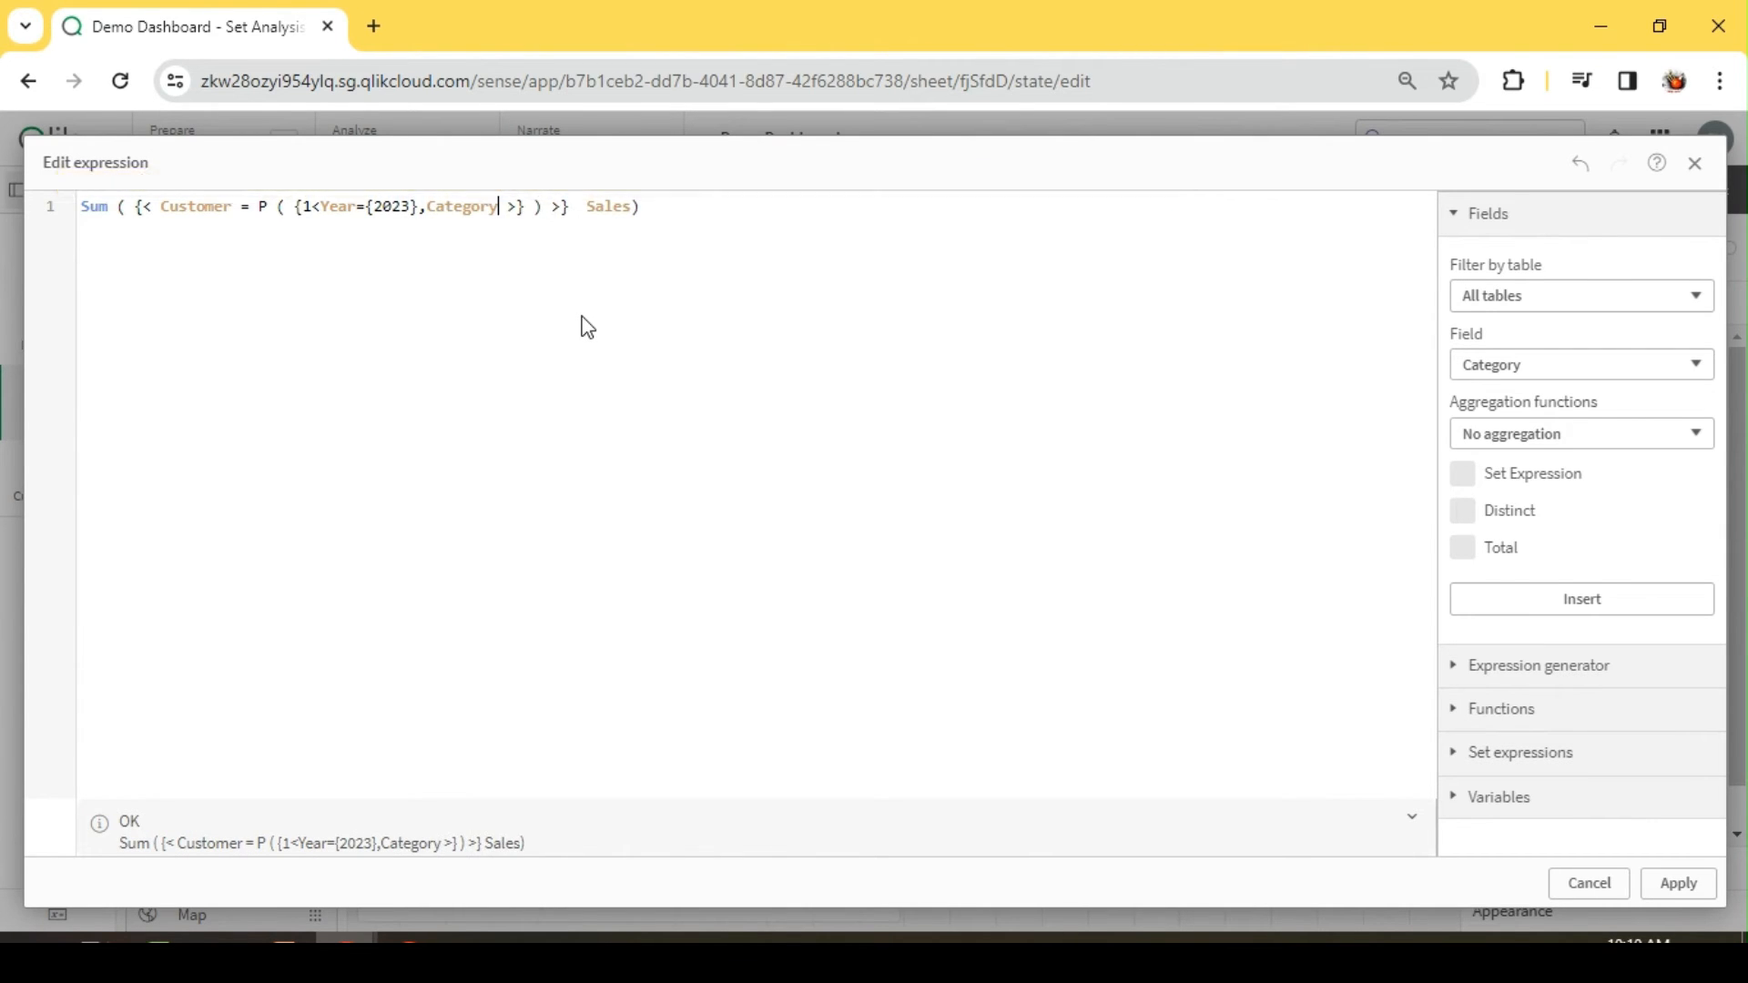
text(})
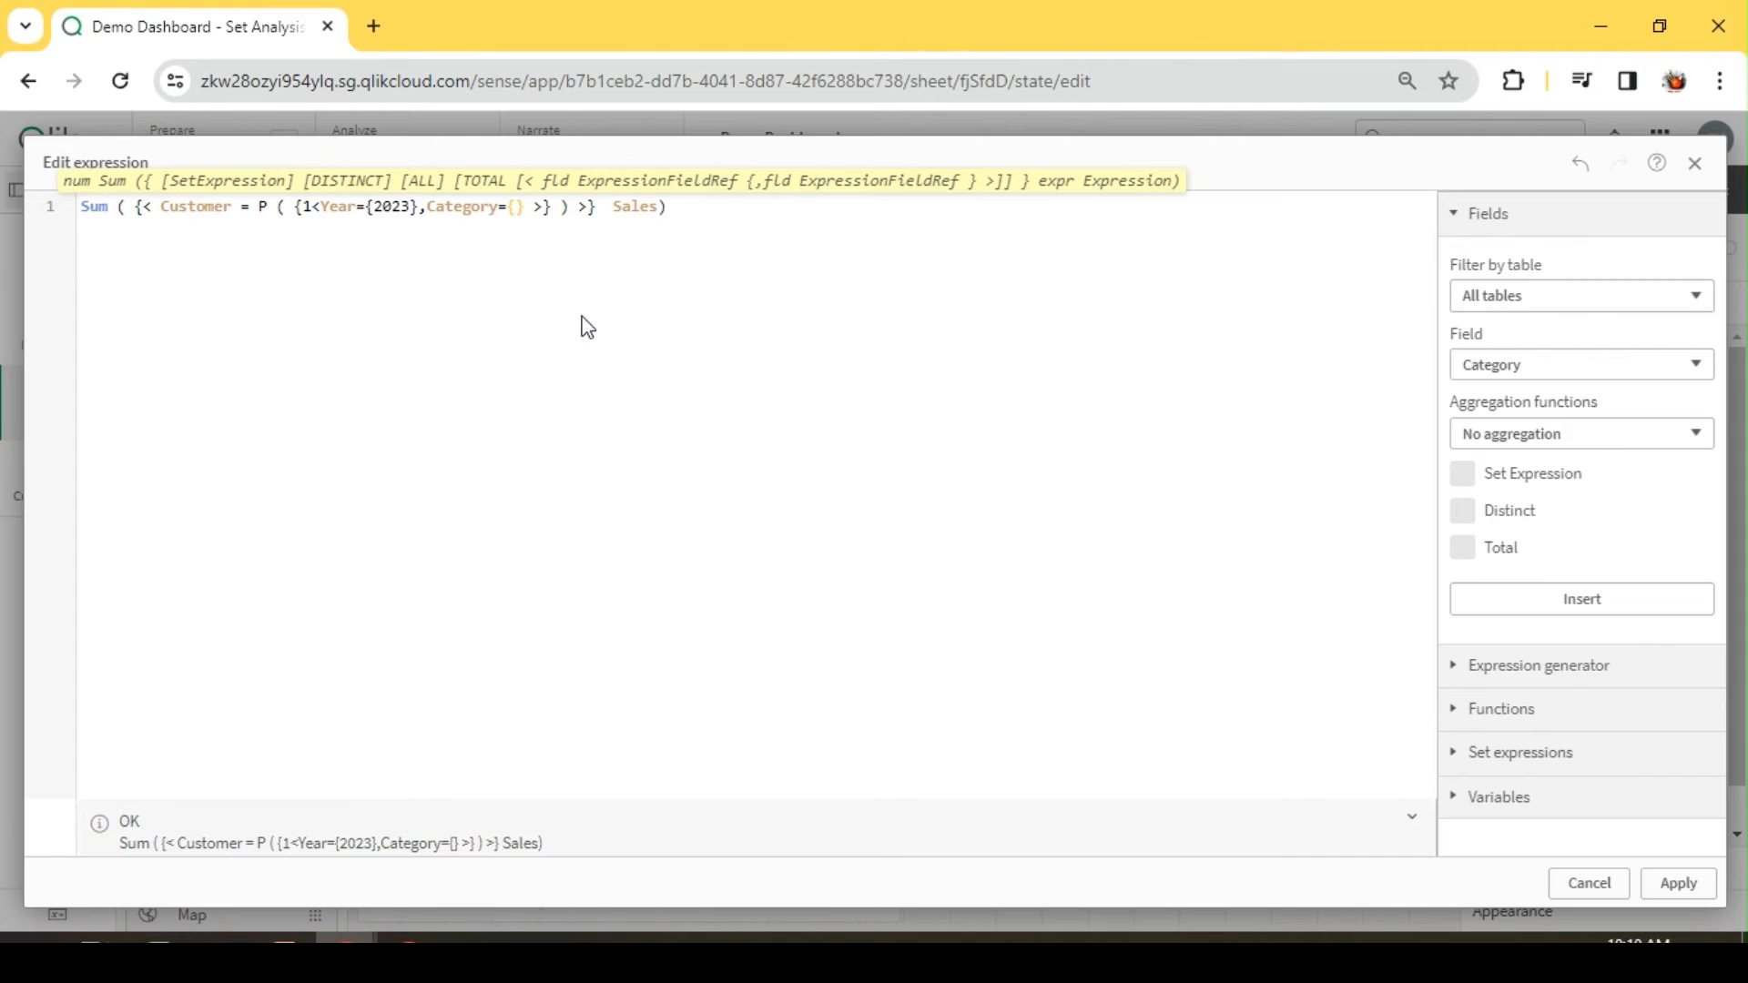
text('')
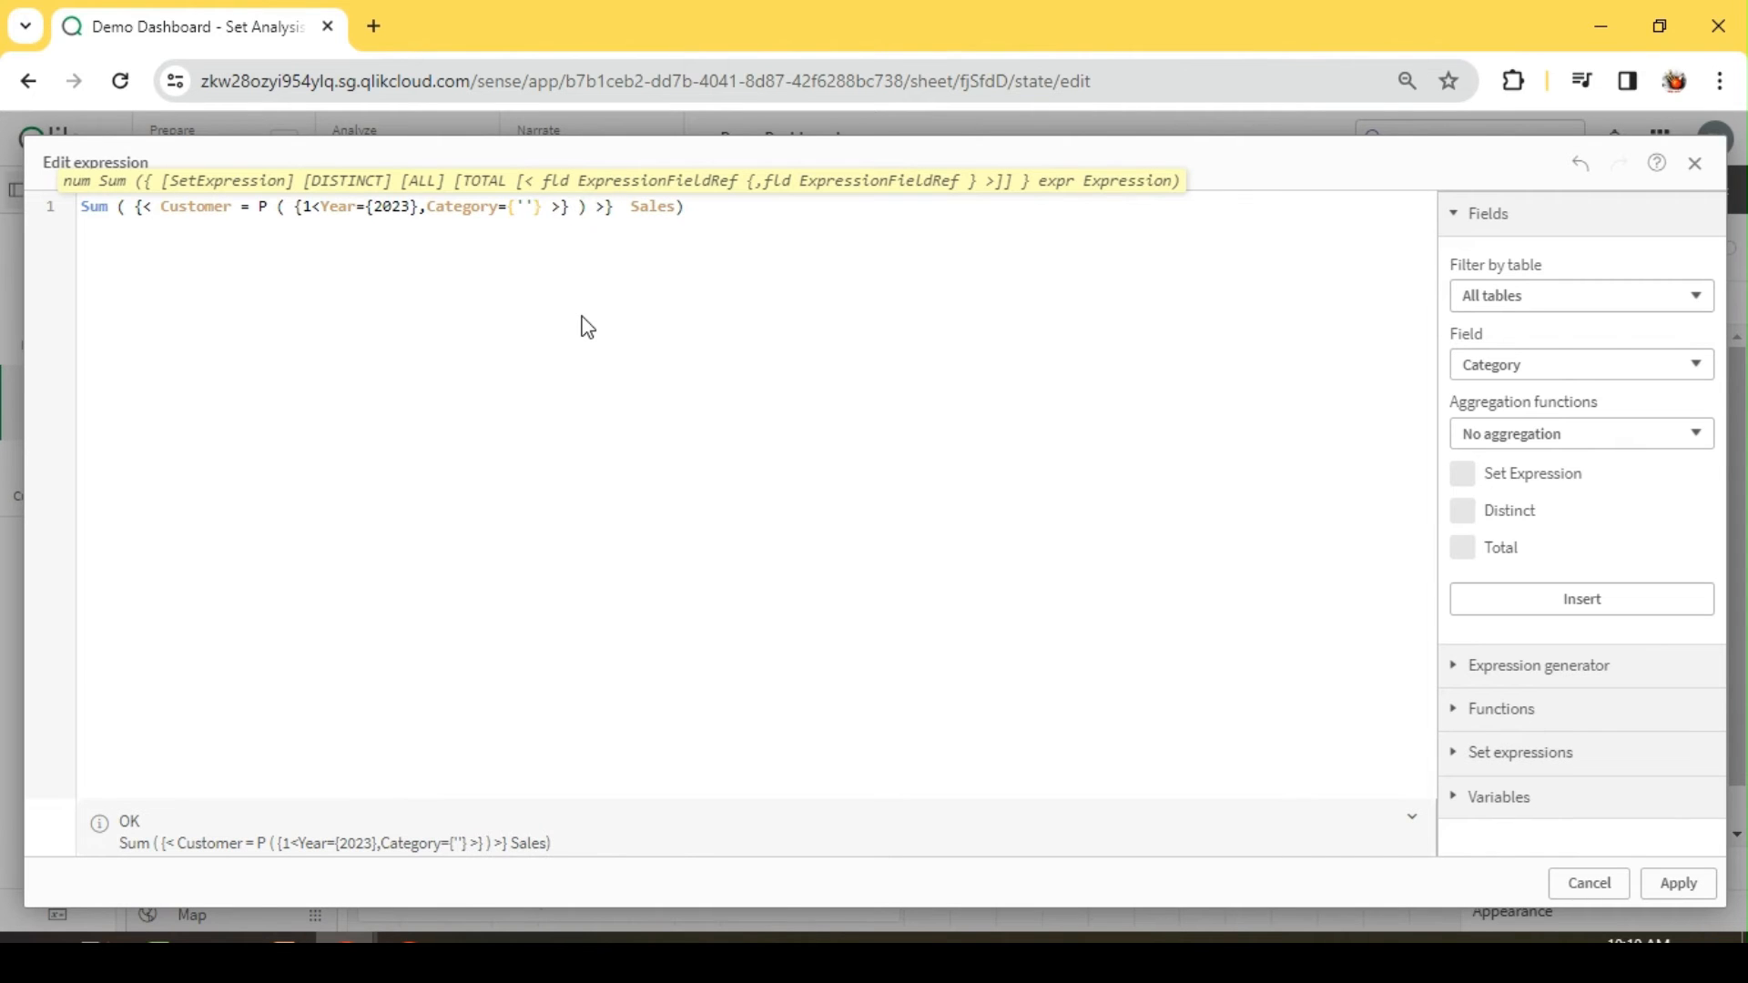
text(A)
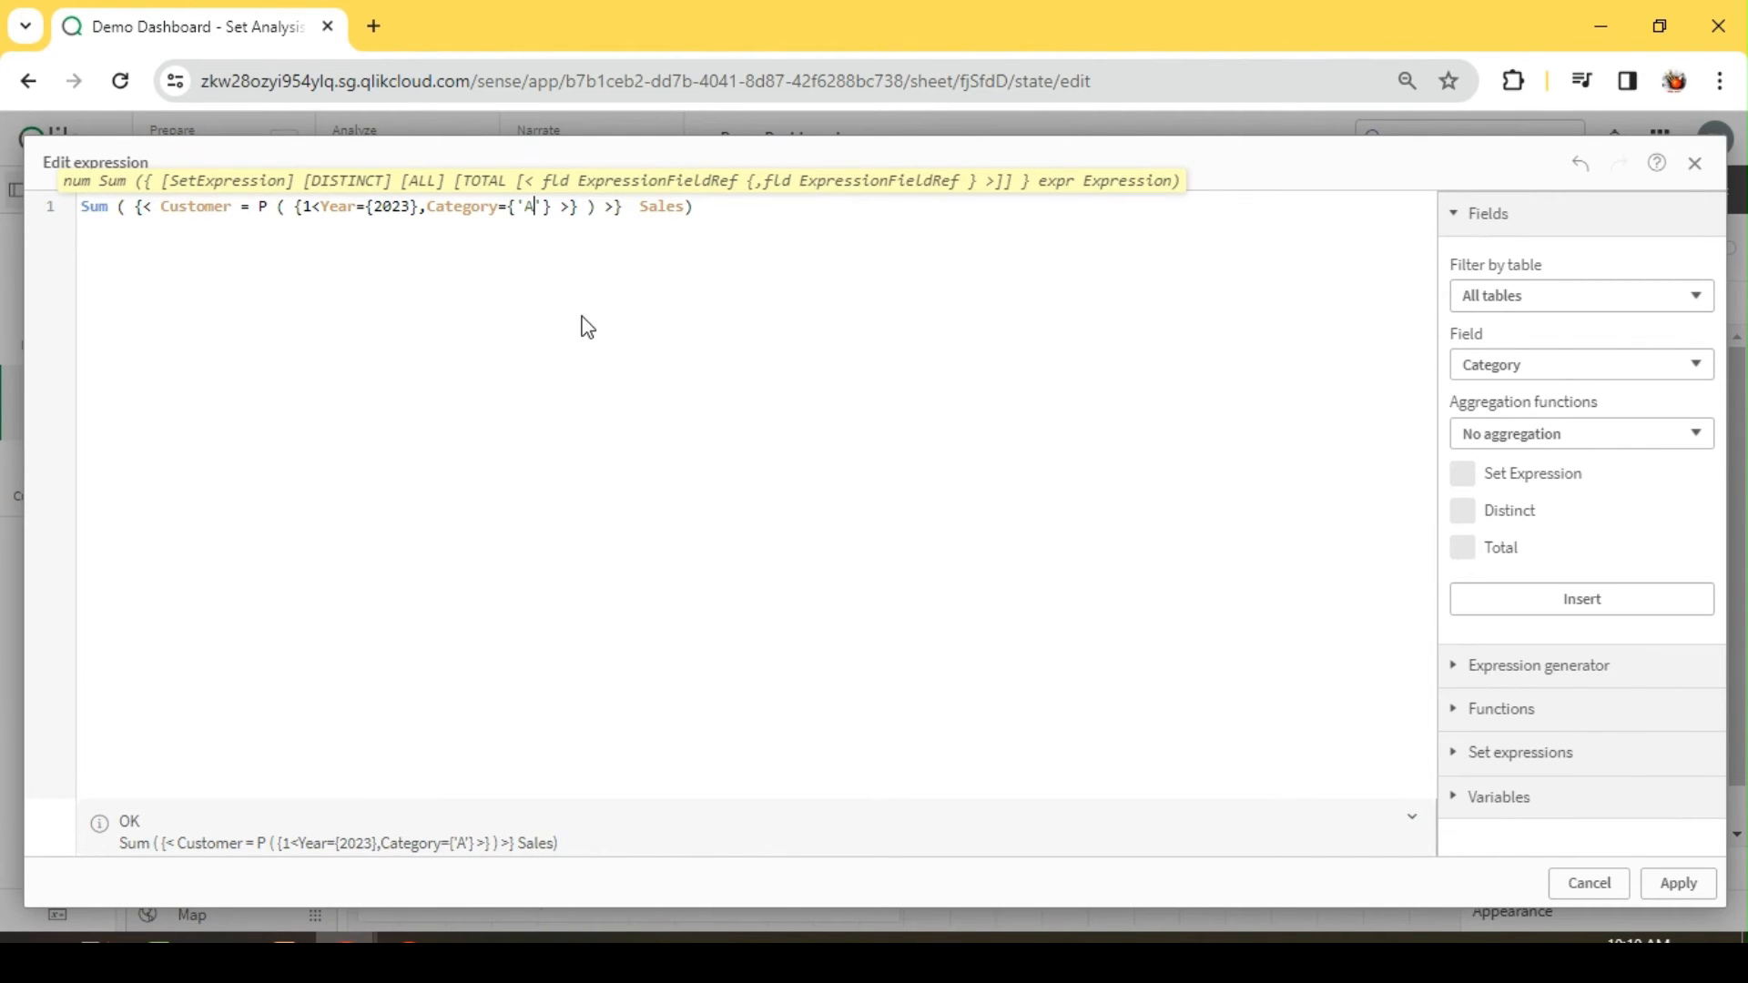
click(1681, 884)
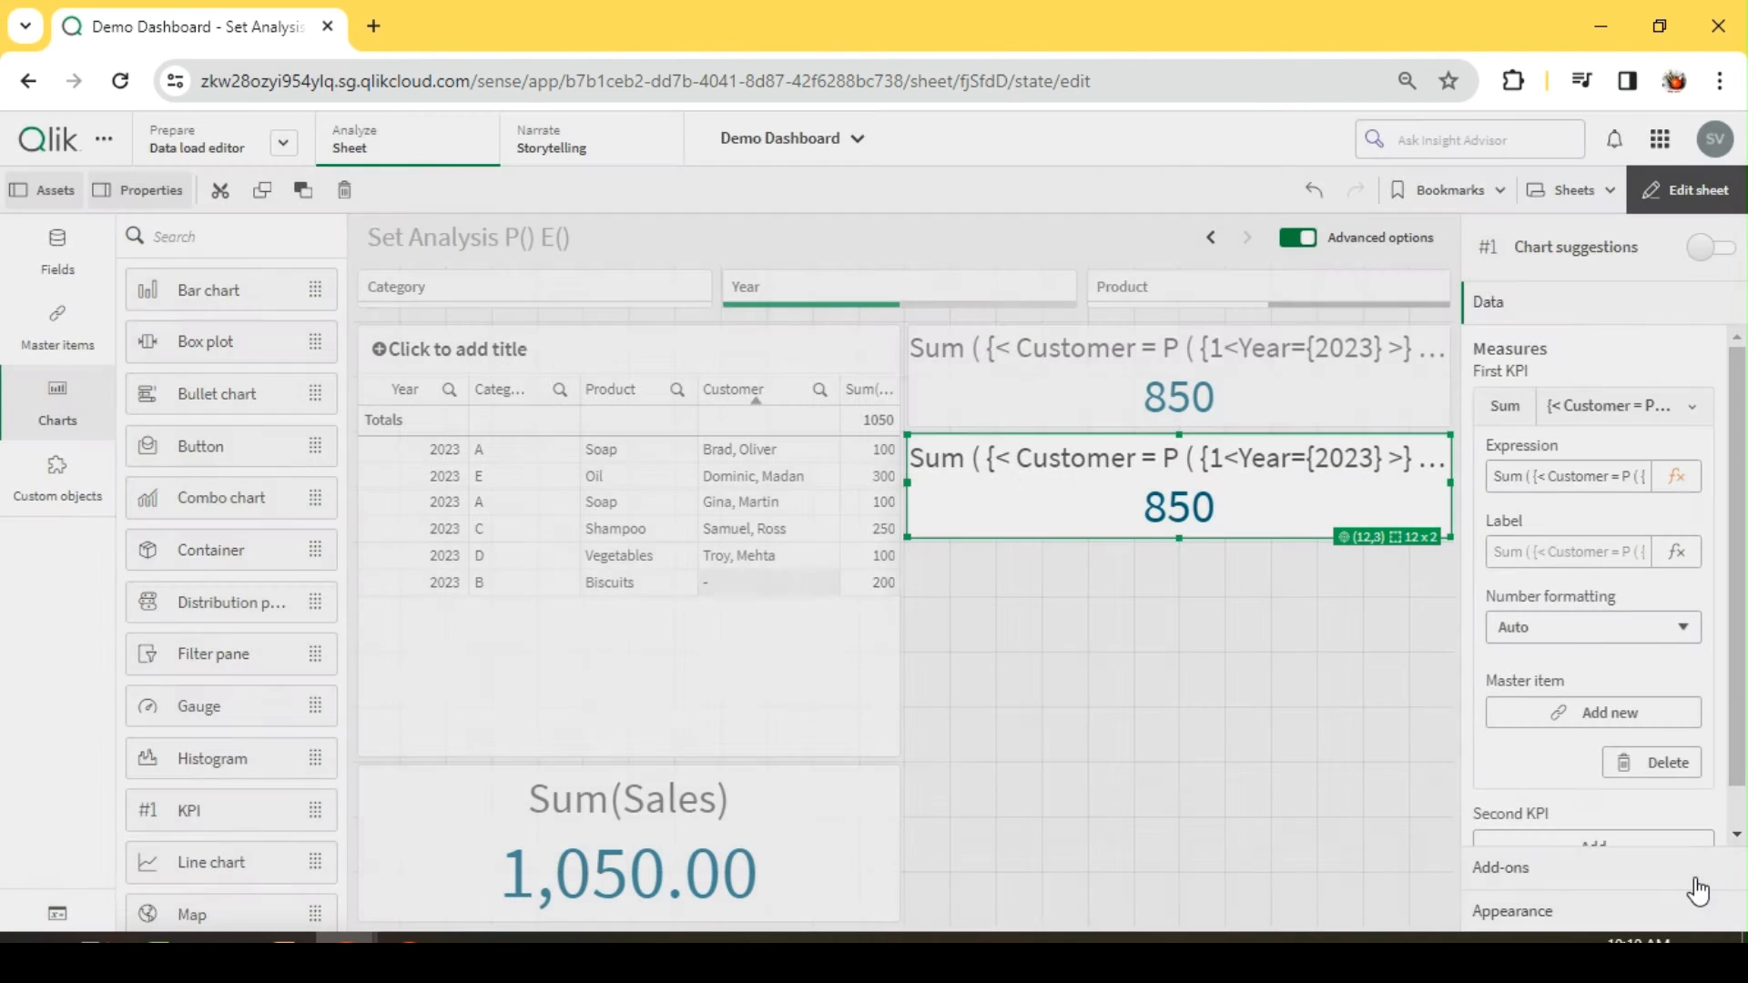
Step: Leave sheet editing and filter the table to category A to compare its sales with the two P() KPIs
click(1694, 189)
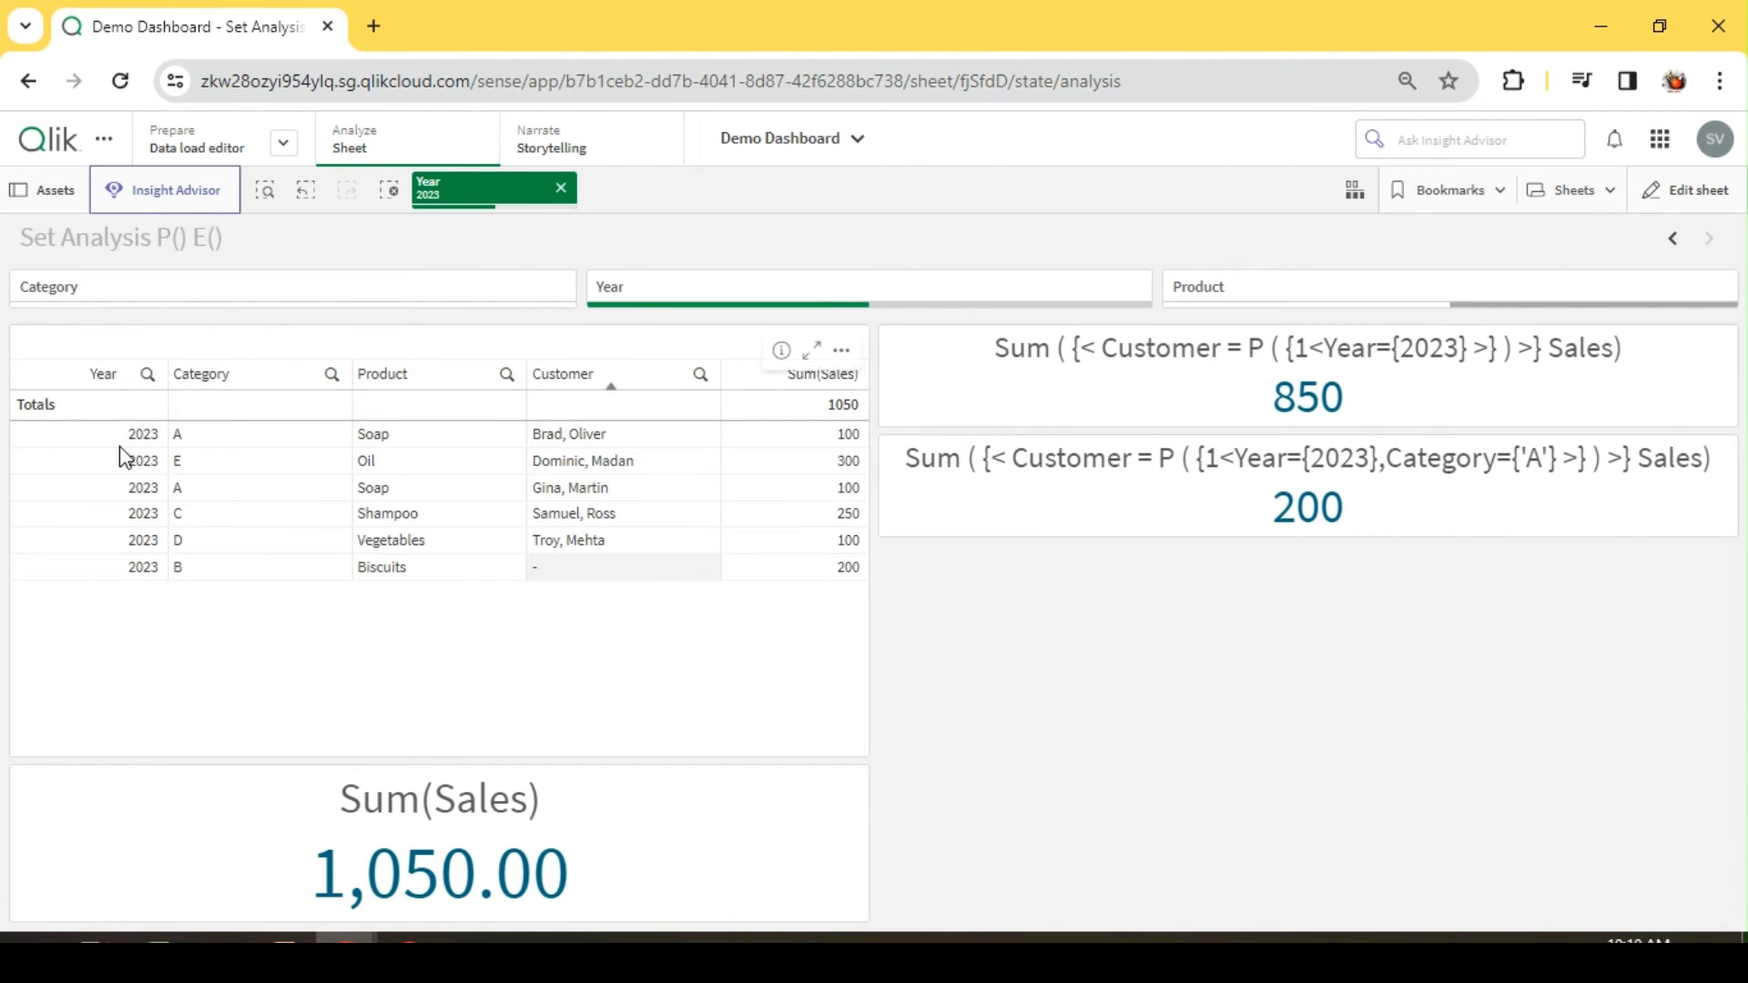
click(181, 435)
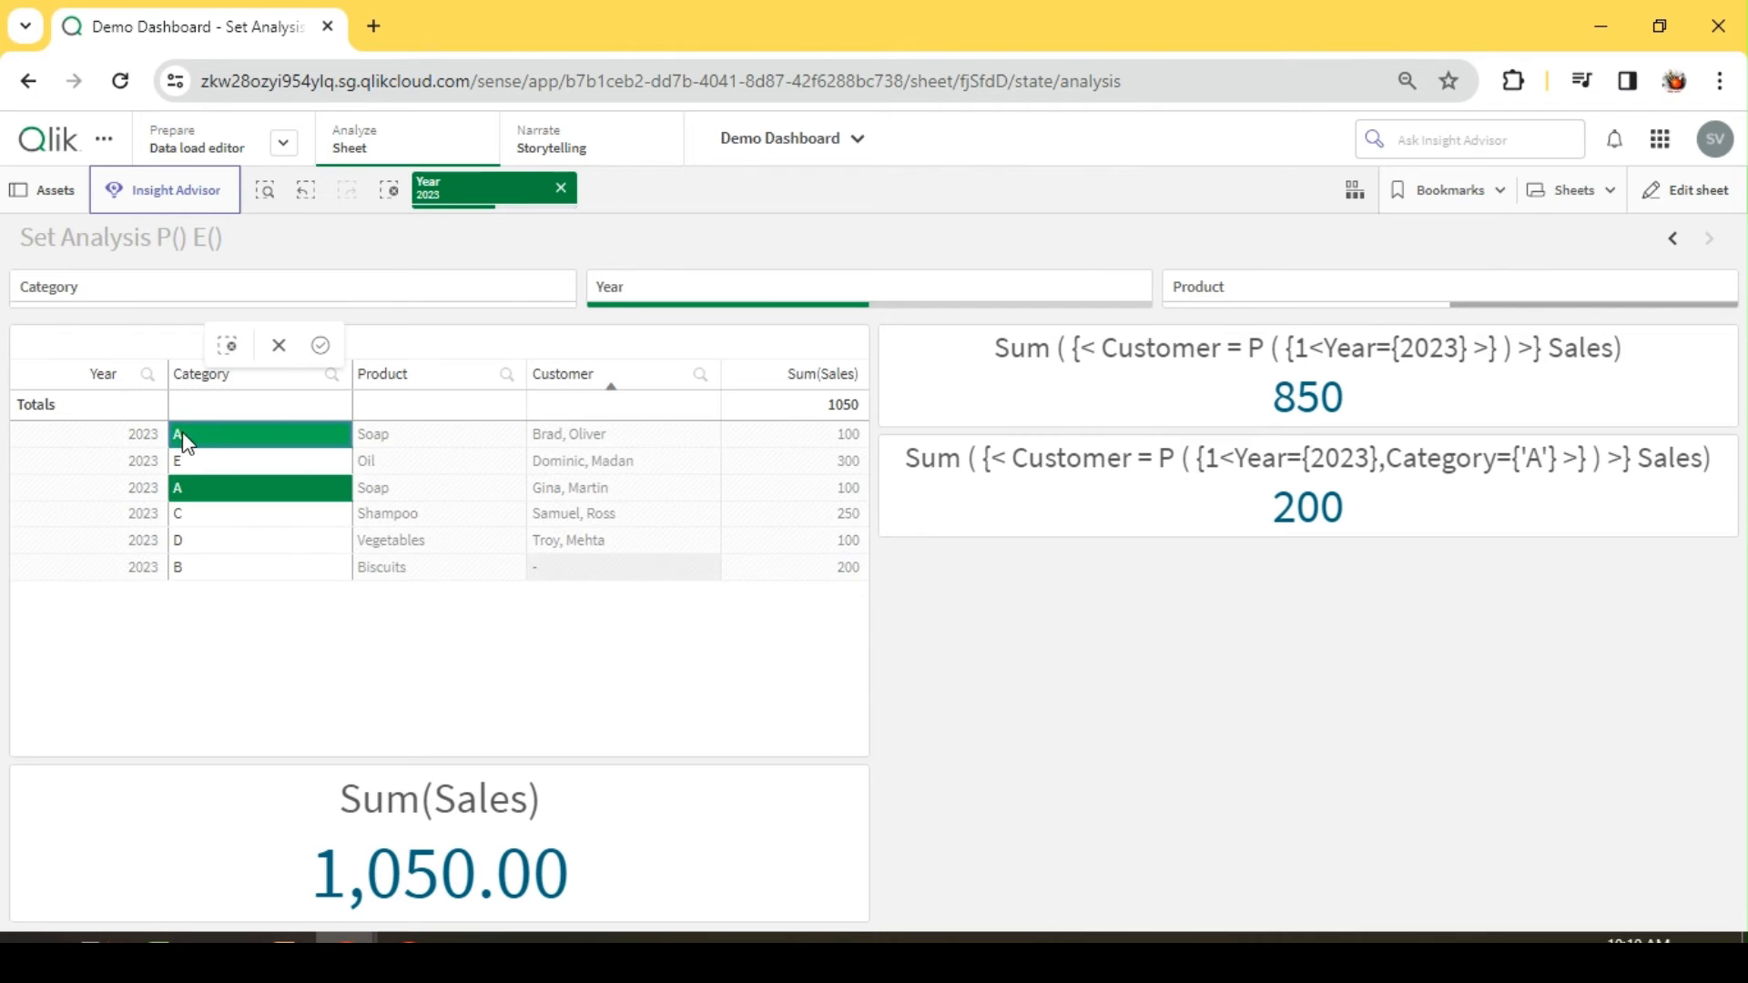
click(773, 234)
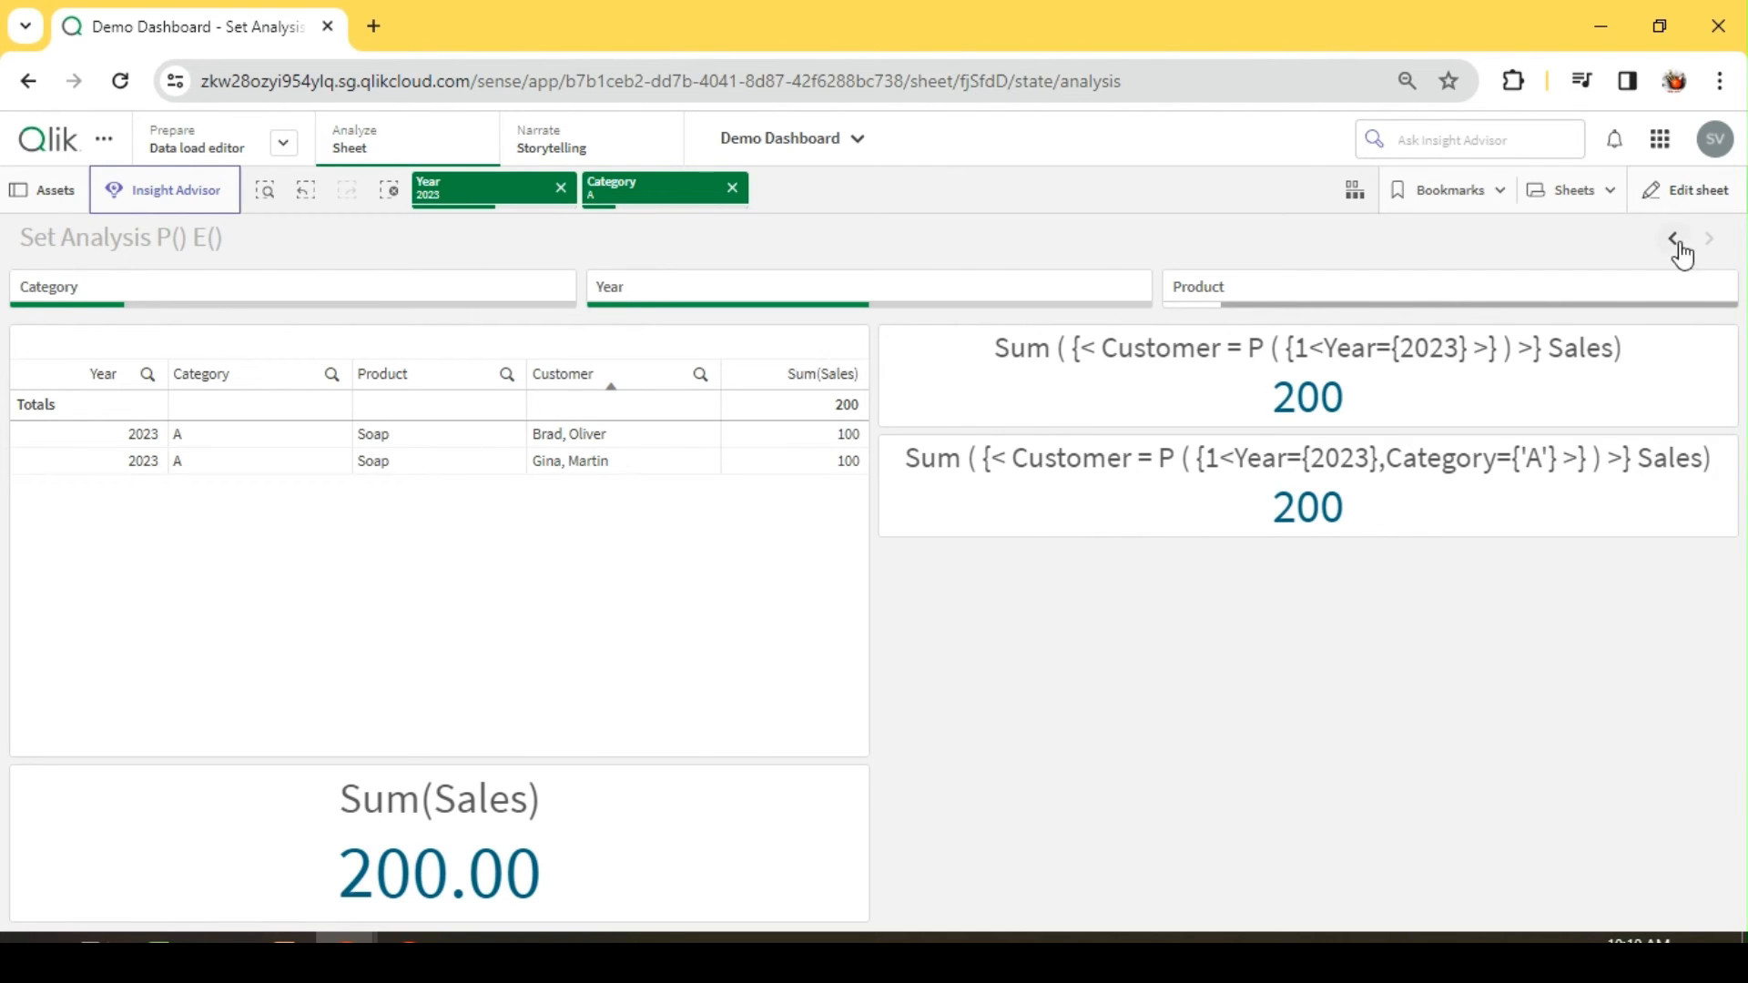
Step: Reopen sheet editing, duplicate the Category 'A' KPI and fit the copy directly below it at 12 x 2 grid cells
click(1693, 192)
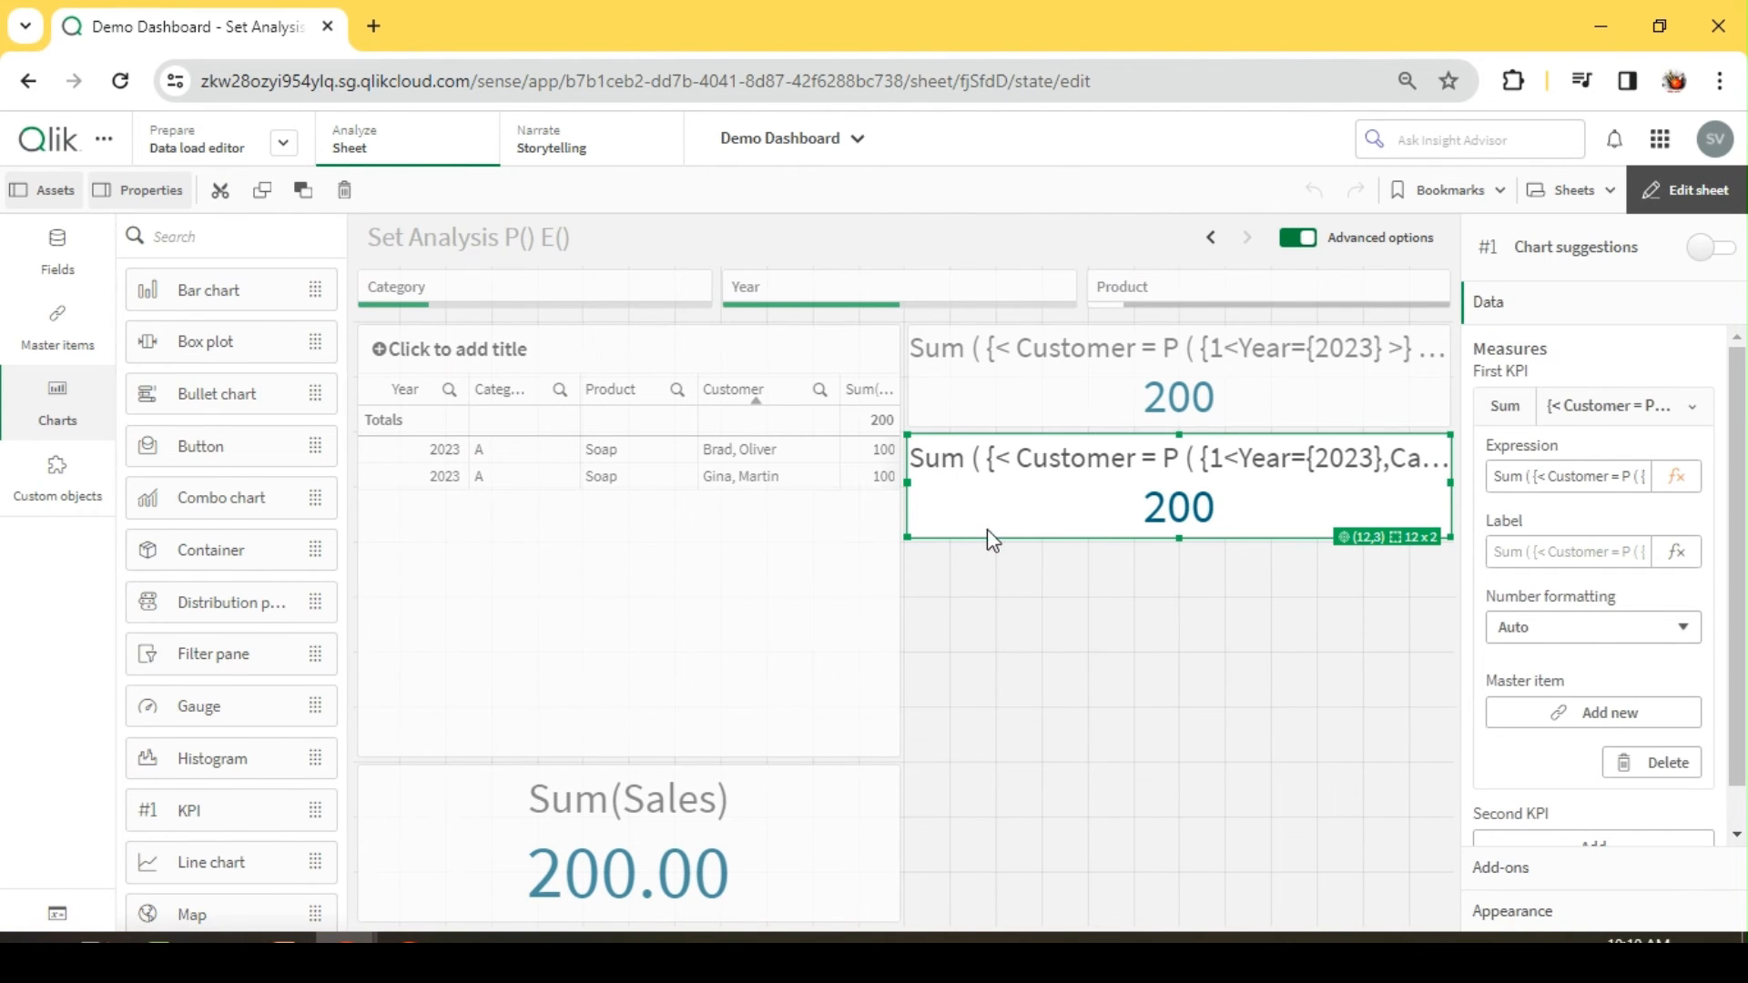
click(1012, 529)
click(1013, 528)
click(1022, 576)
key(ctrl+v)
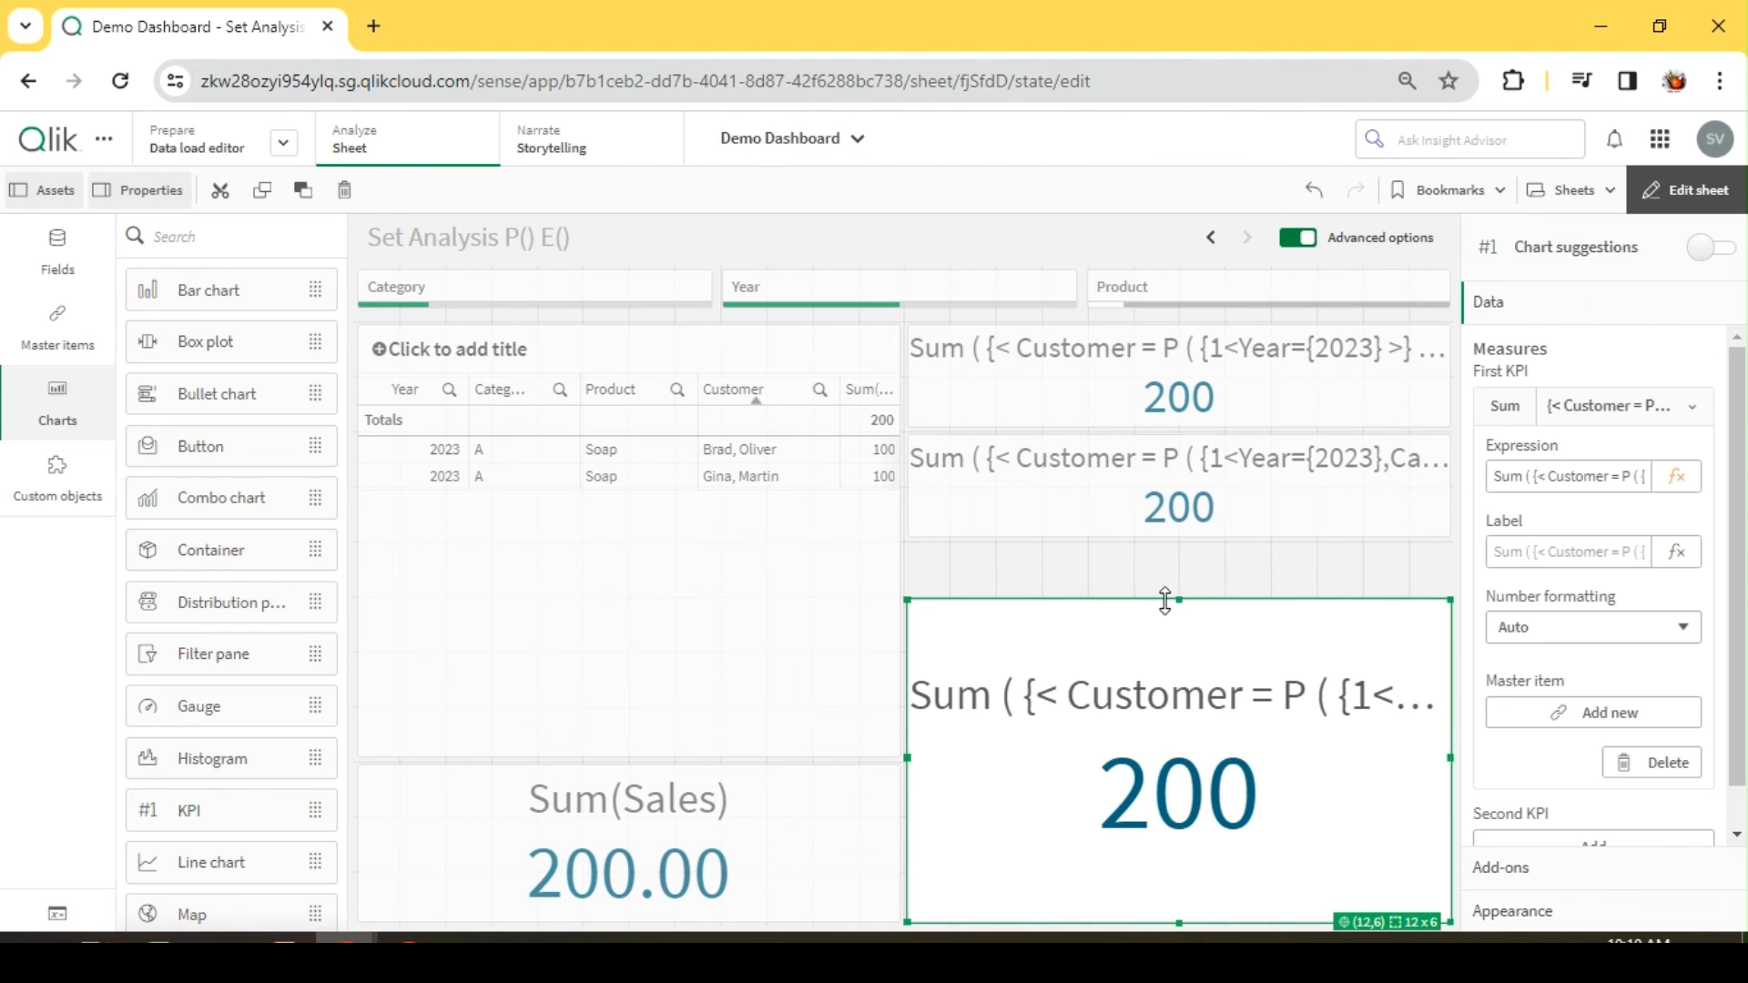
drag(1178, 920, 1214, 640)
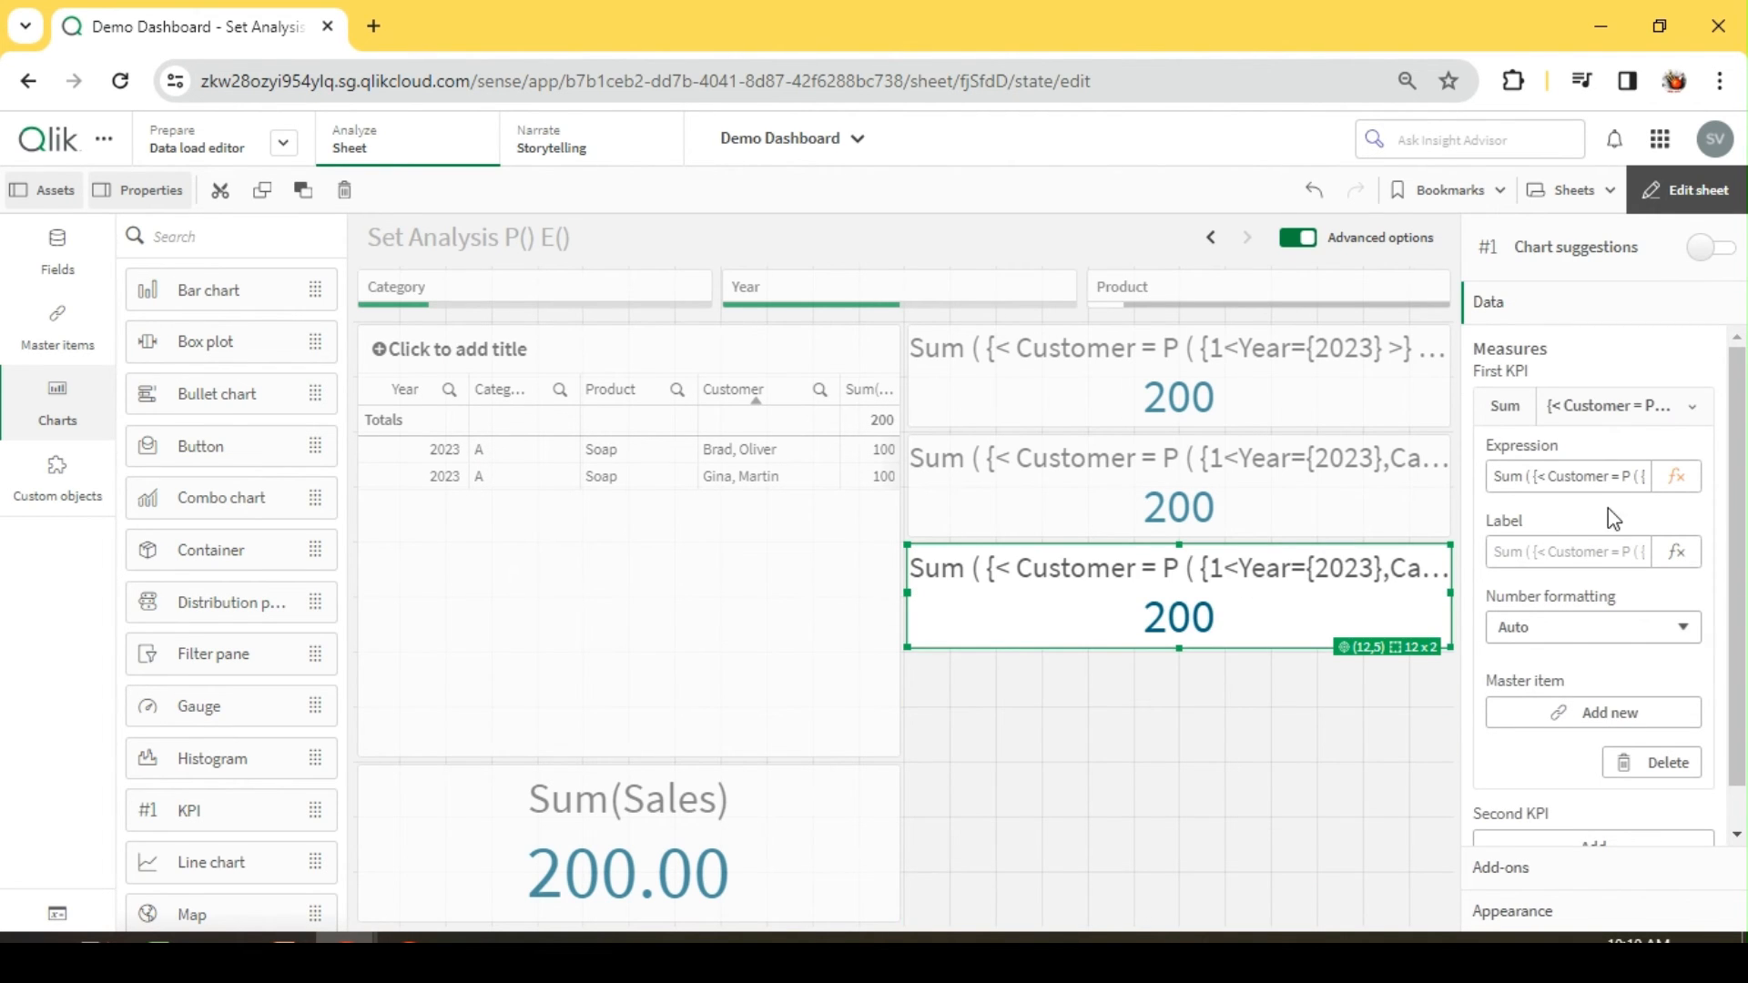
Step: Replace the P function with E in the third KPI's measure, apply the expression and leave sheet editing
click(1677, 475)
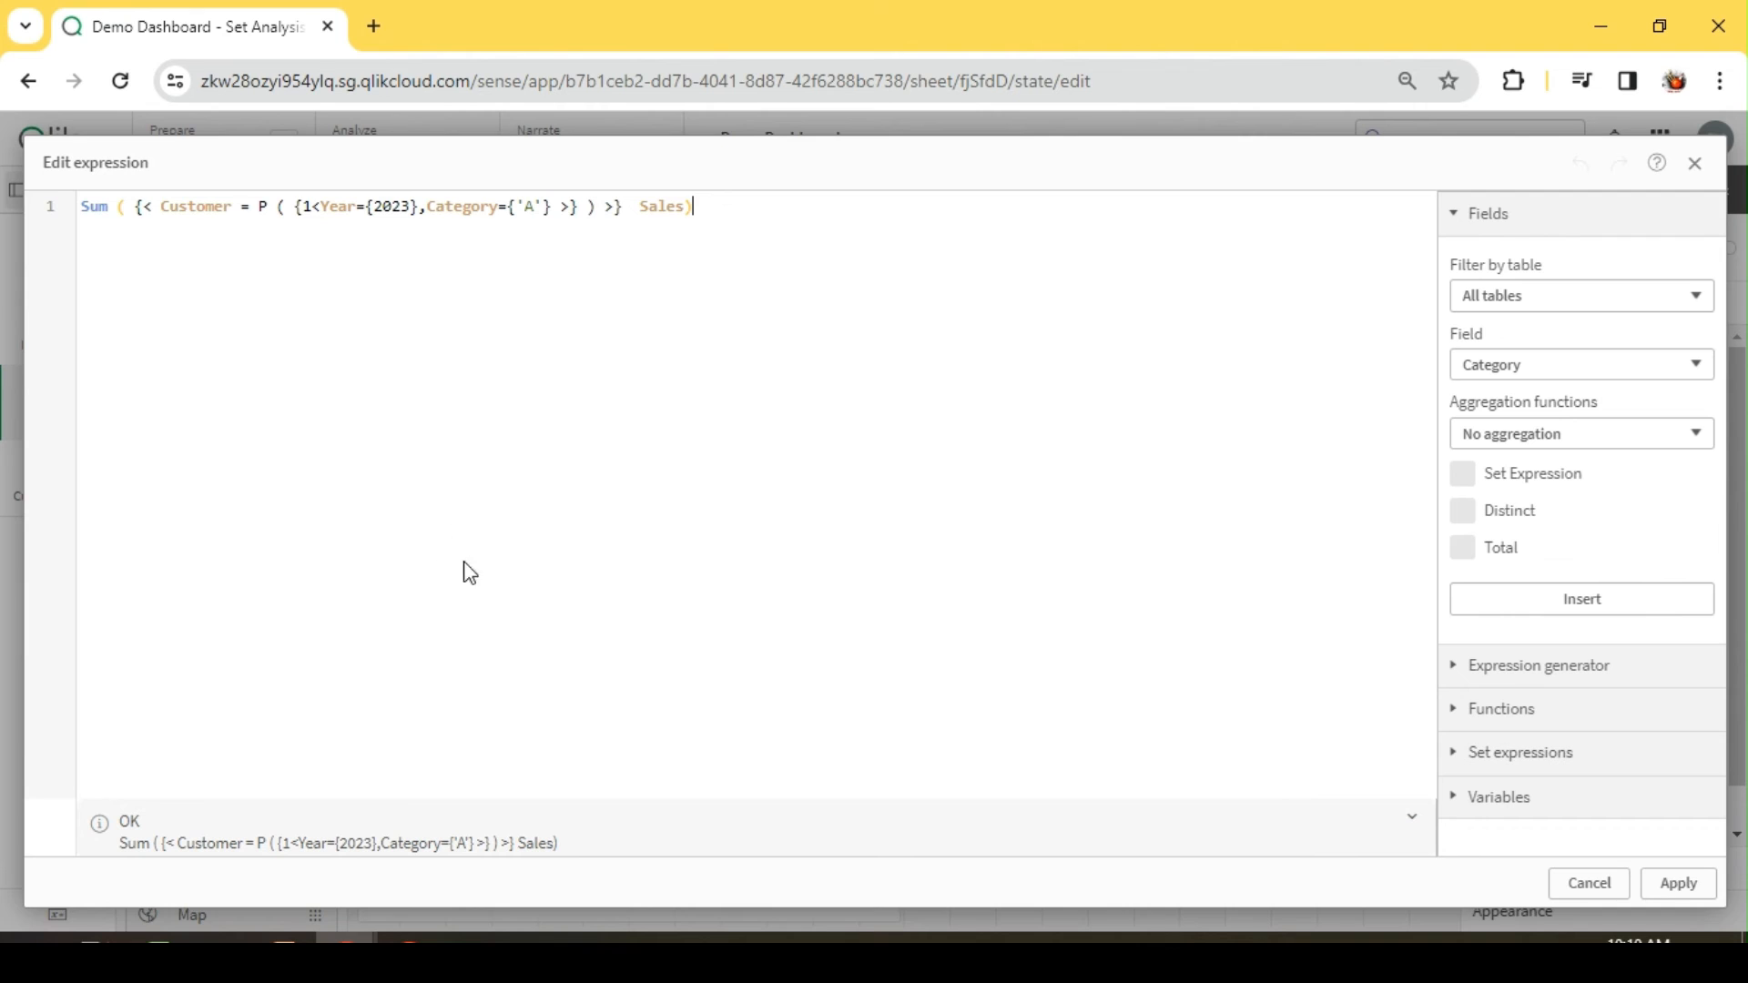
click(275, 204)
key(BackSpace)
text(E)
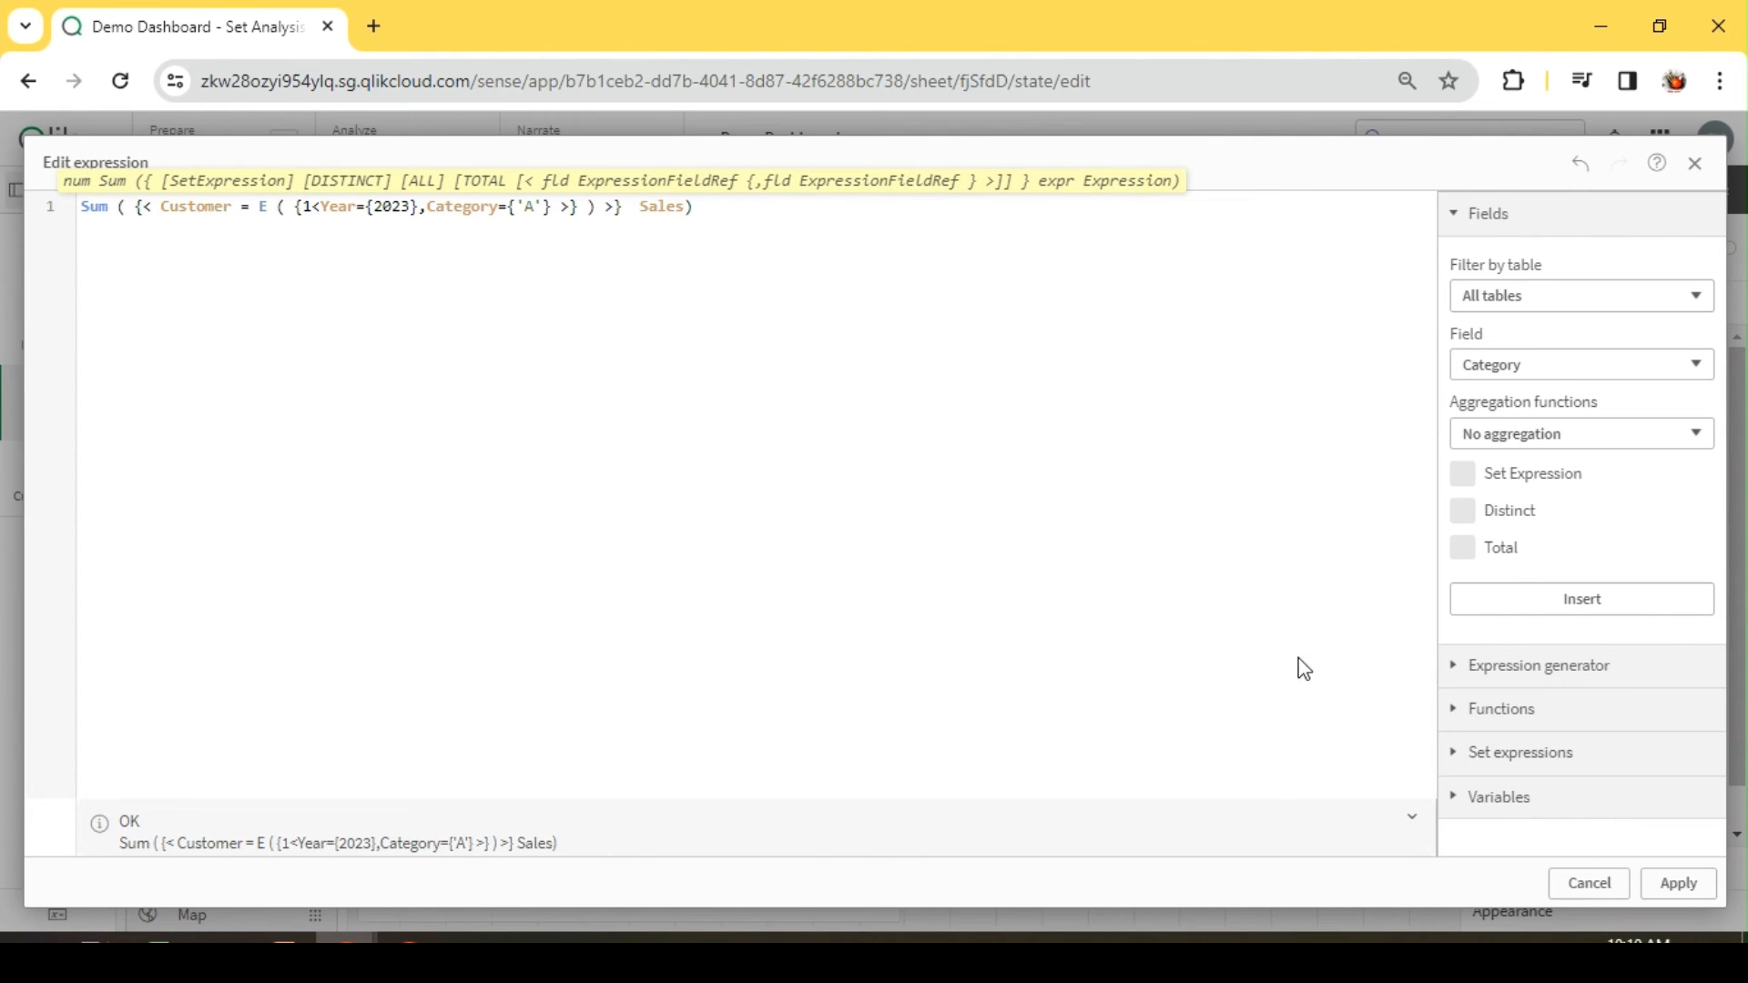
click(1681, 883)
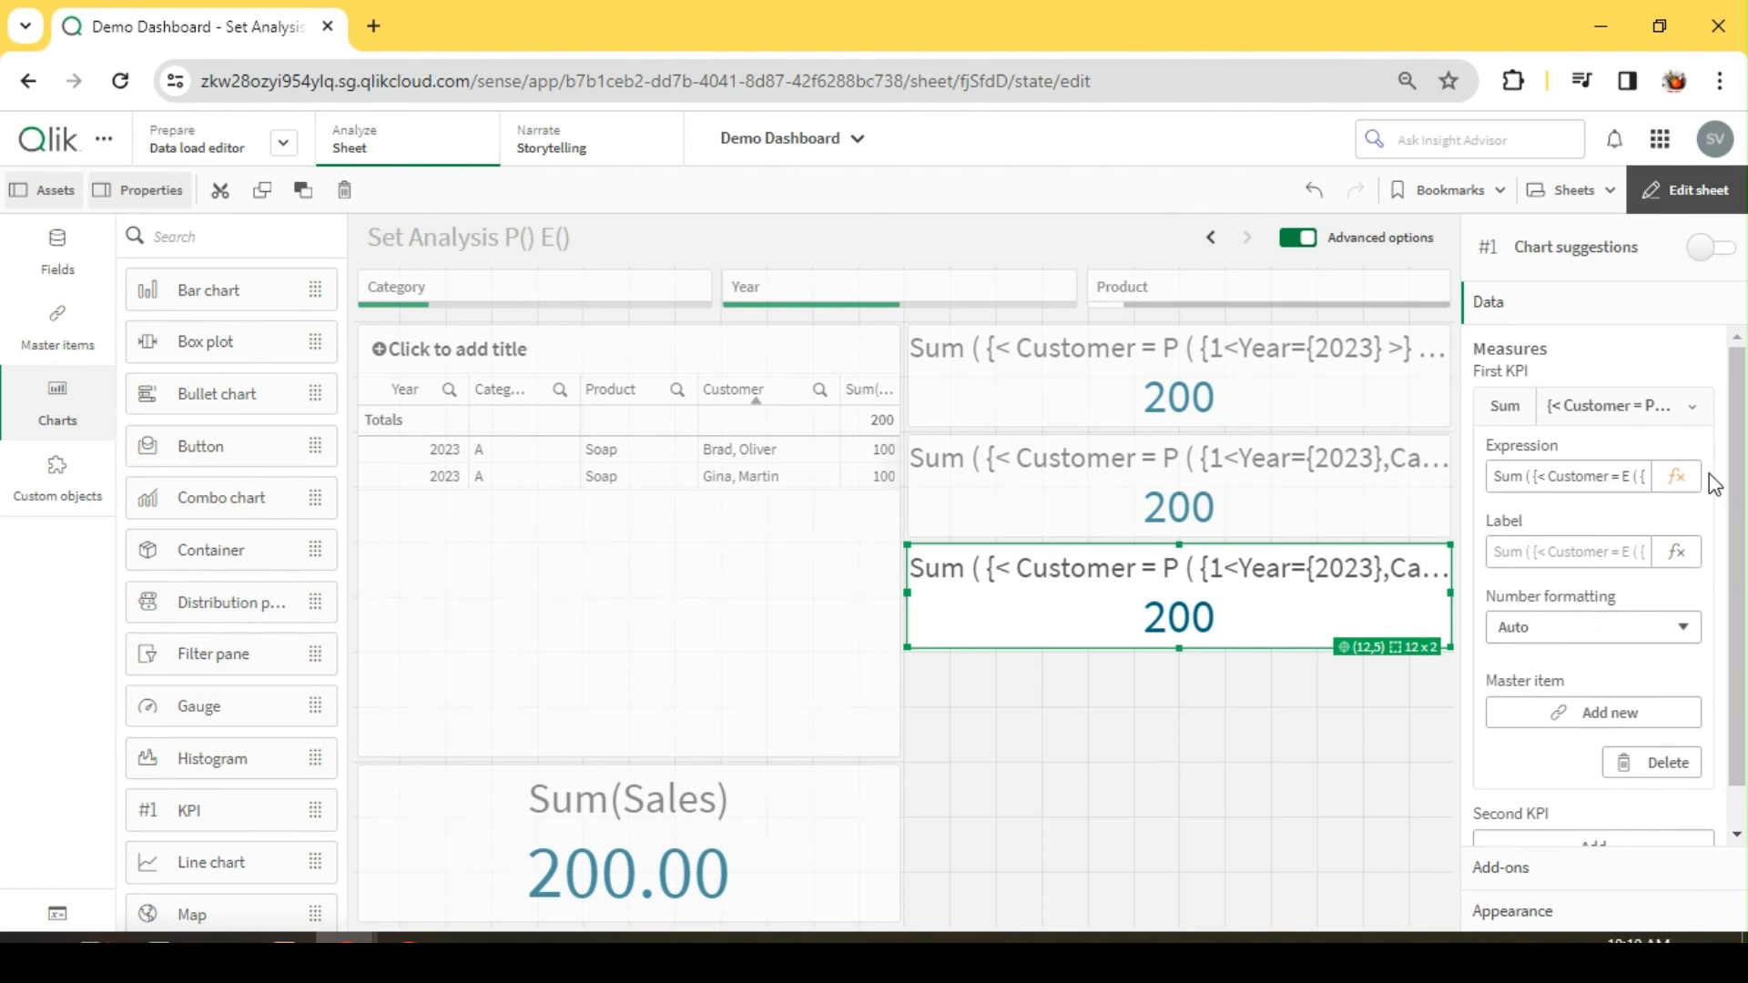
click(1691, 193)
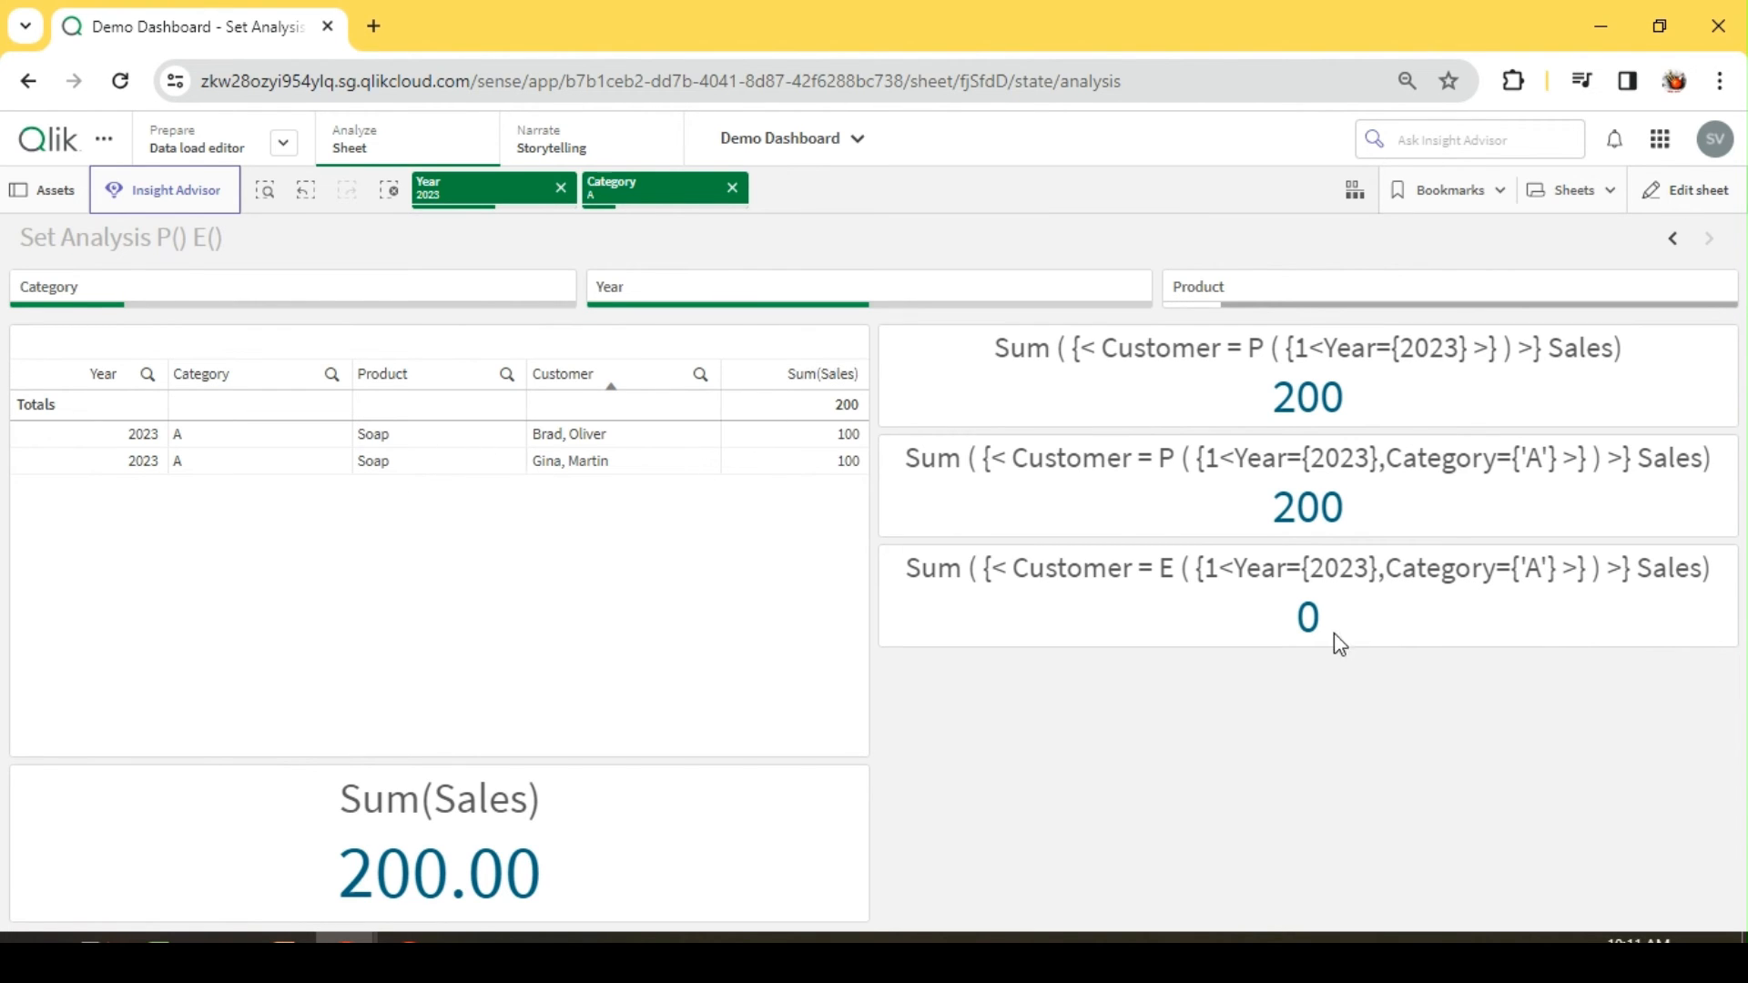
Step: Filter the sheet to categories B, C, D and E, and select the three named customers to check the E() KPI
click(734, 189)
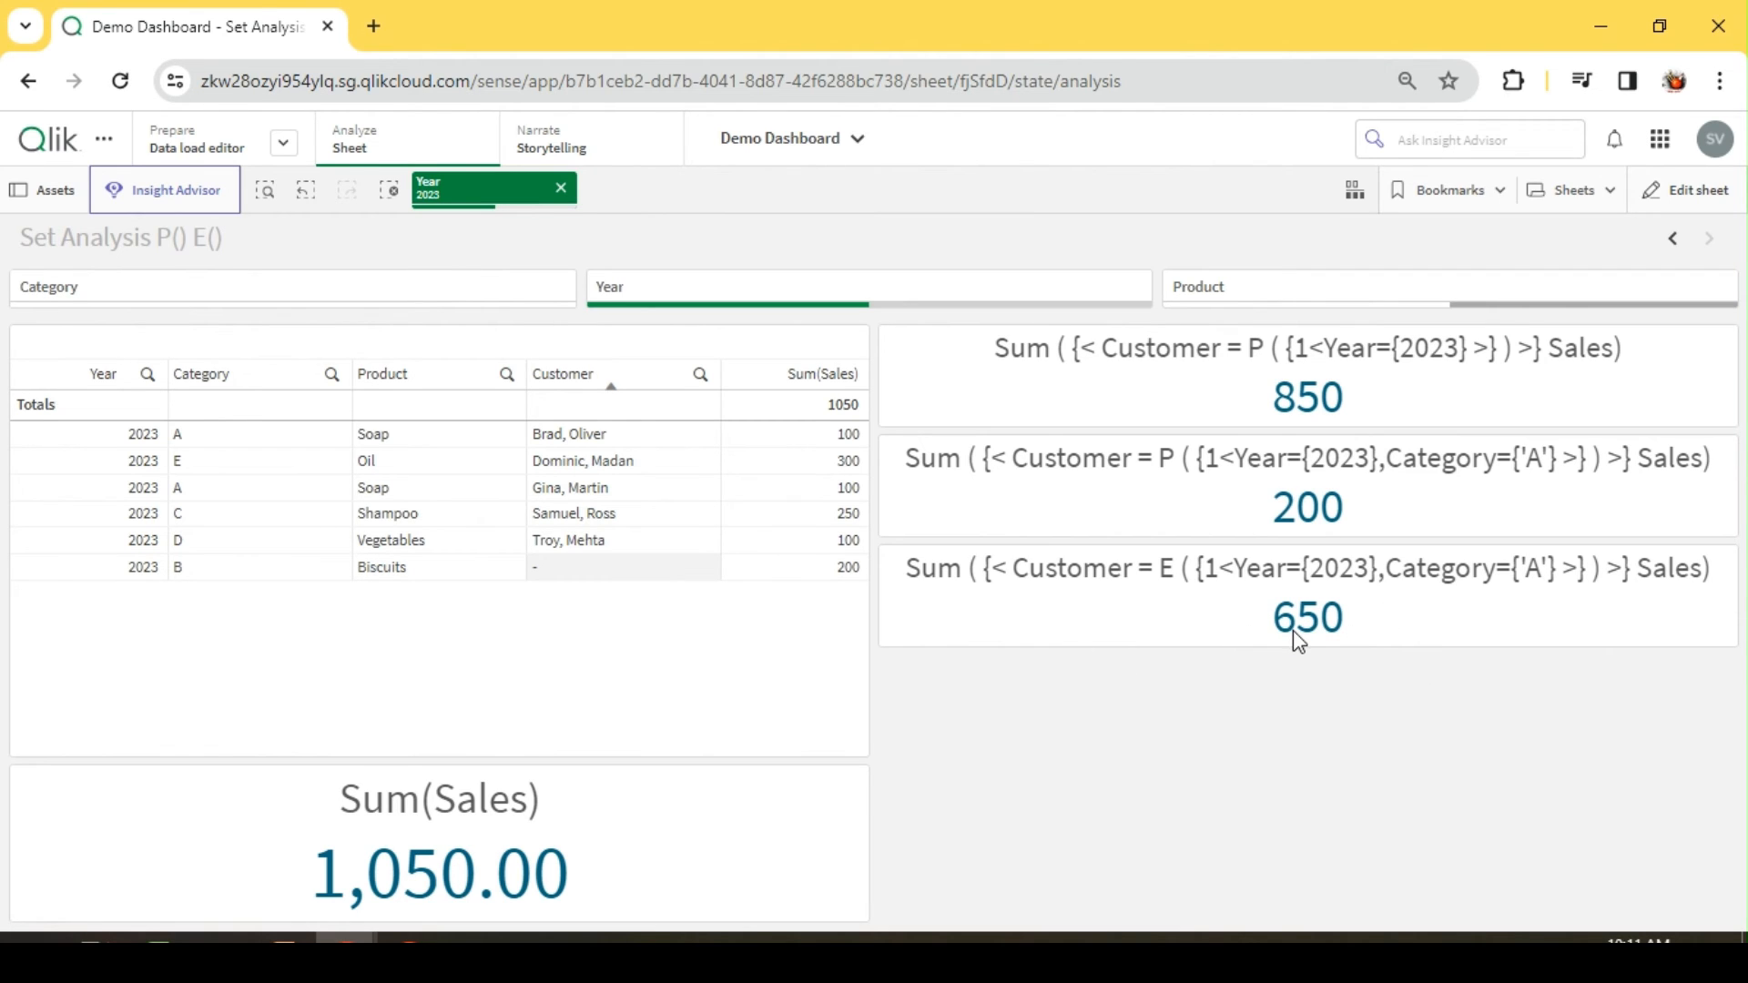
click(332, 374)
drag(260, 520, 245, 626)
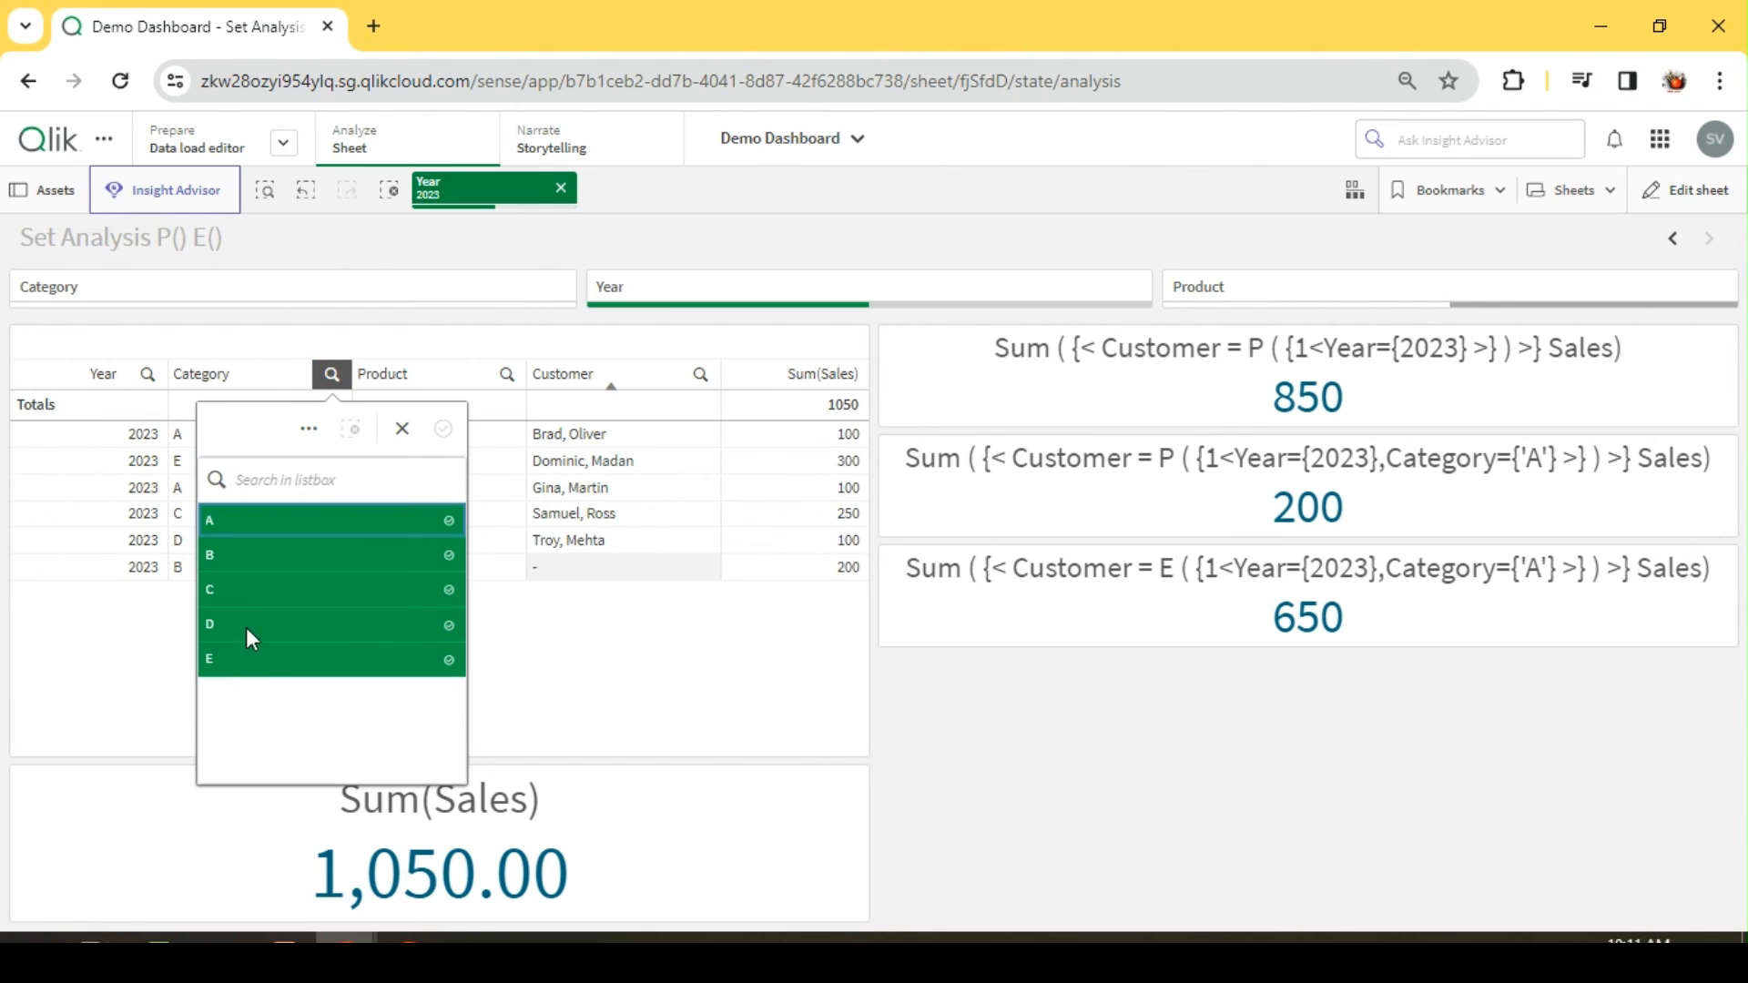
click(248, 526)
click(1004, 231)
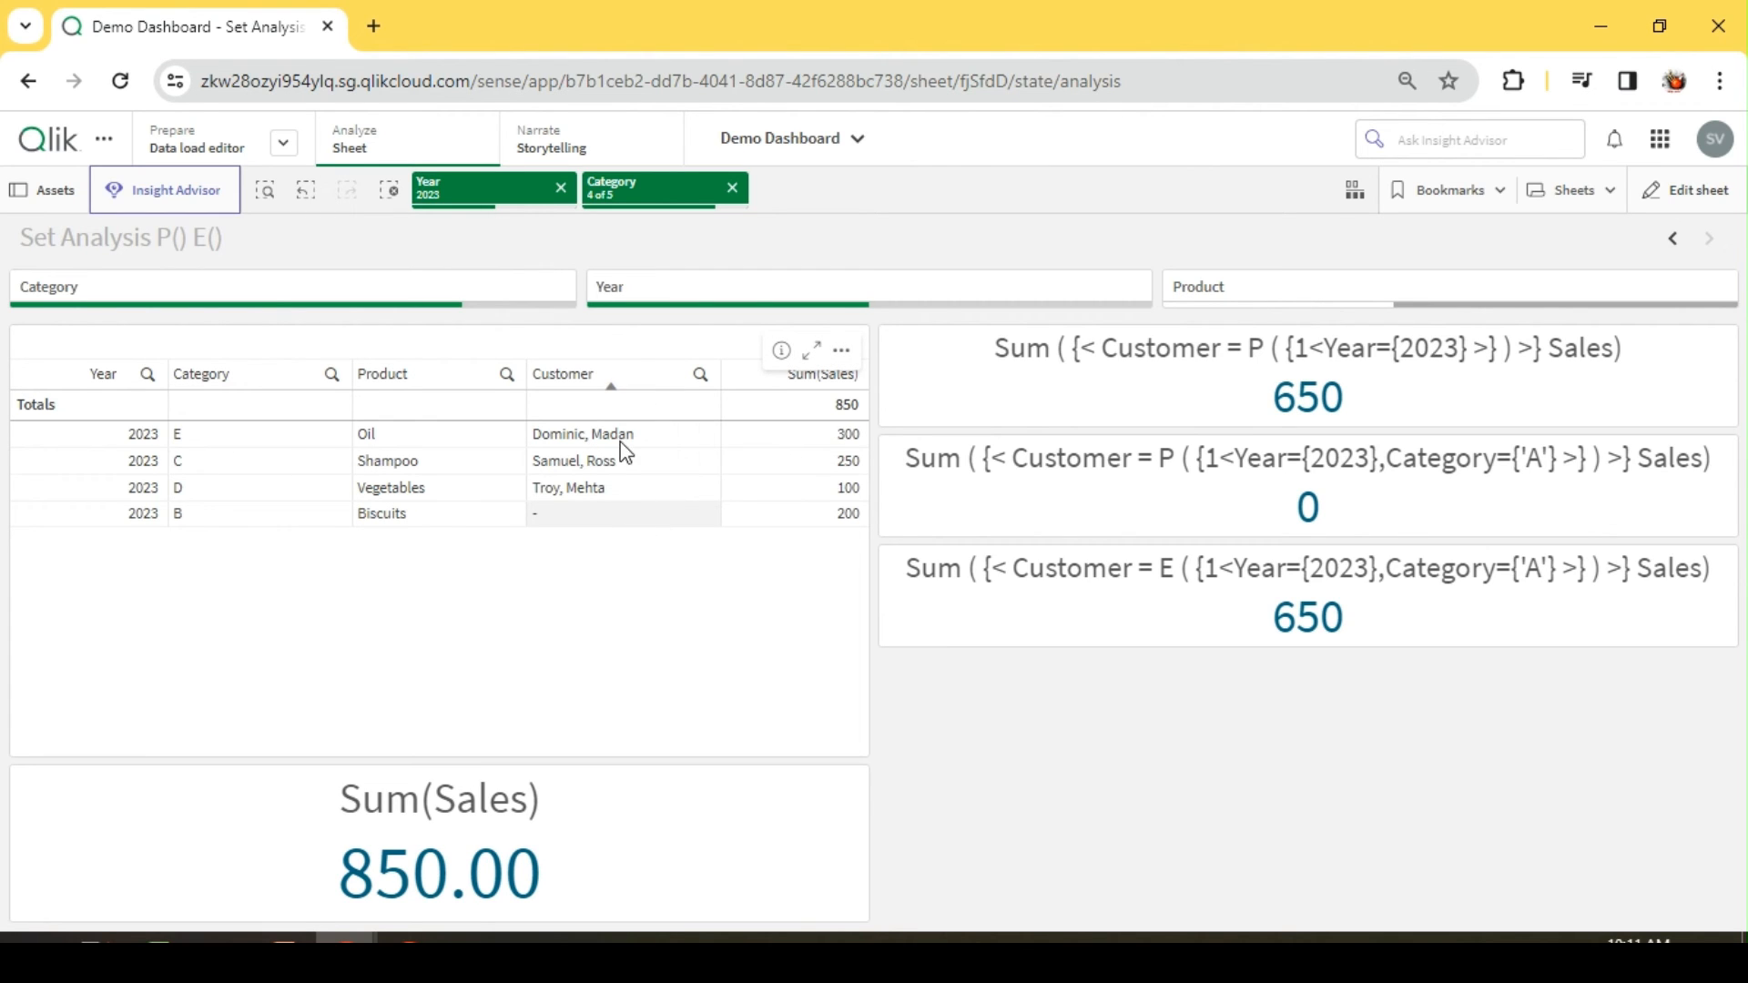
drag(620, 443, 631, 489)
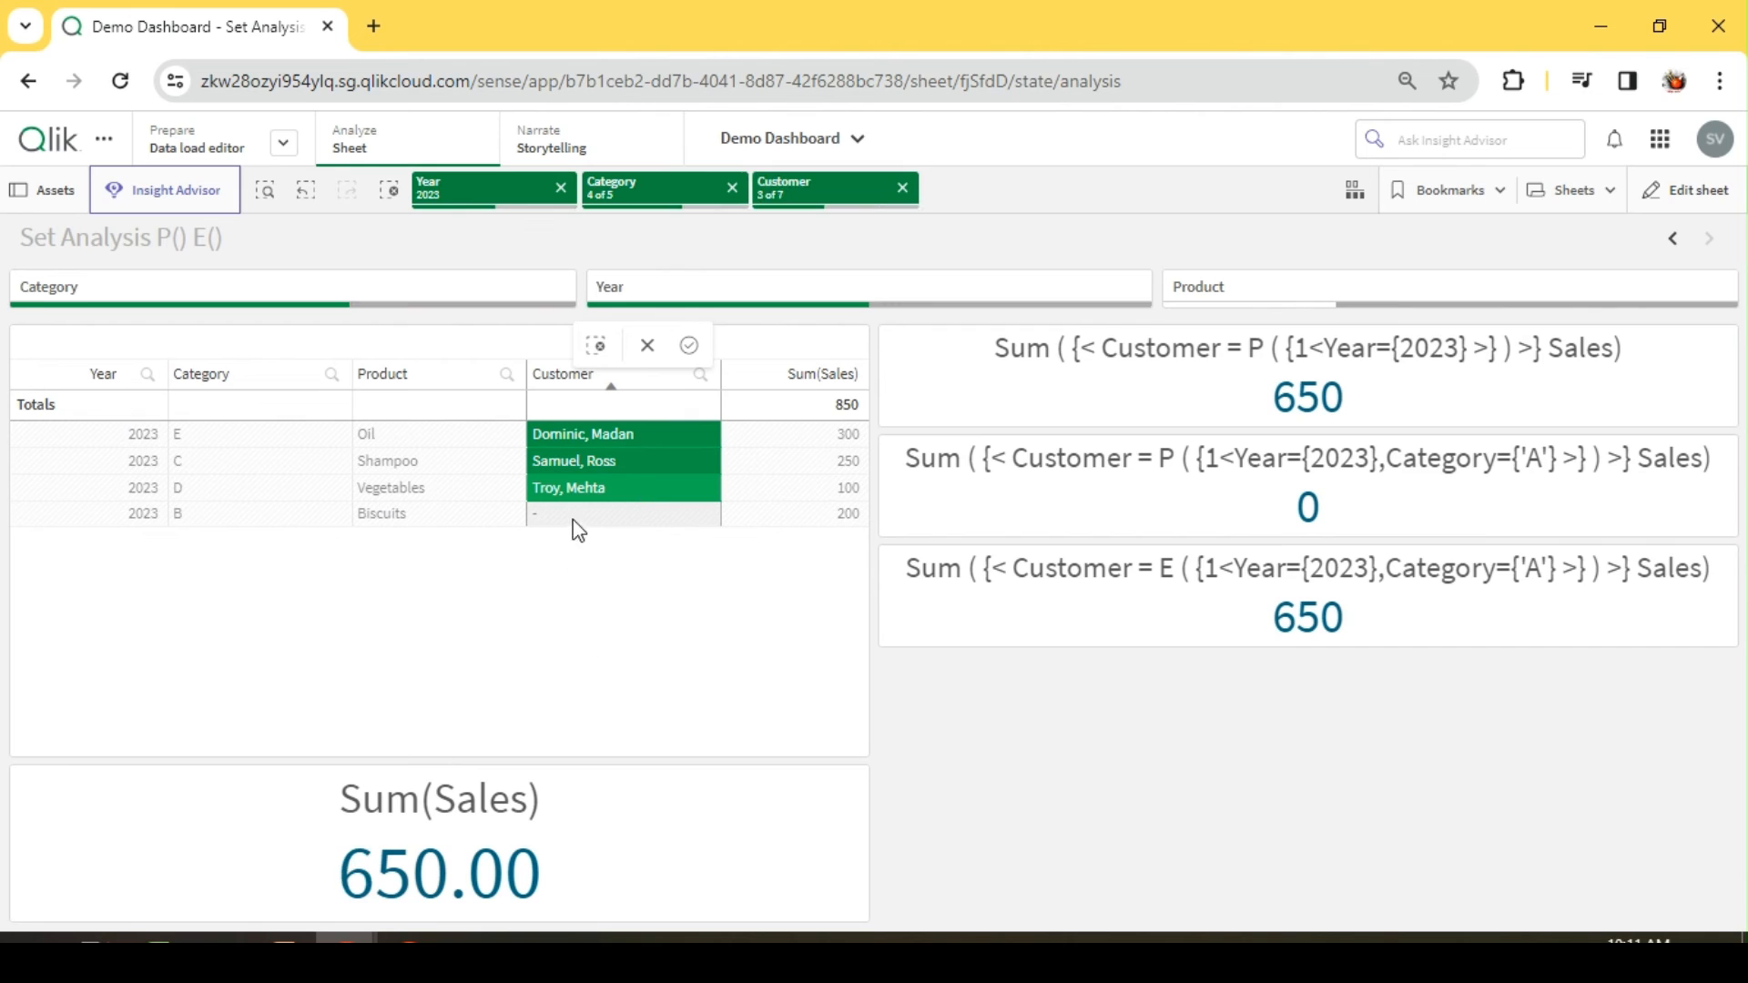
click(1079, 754)
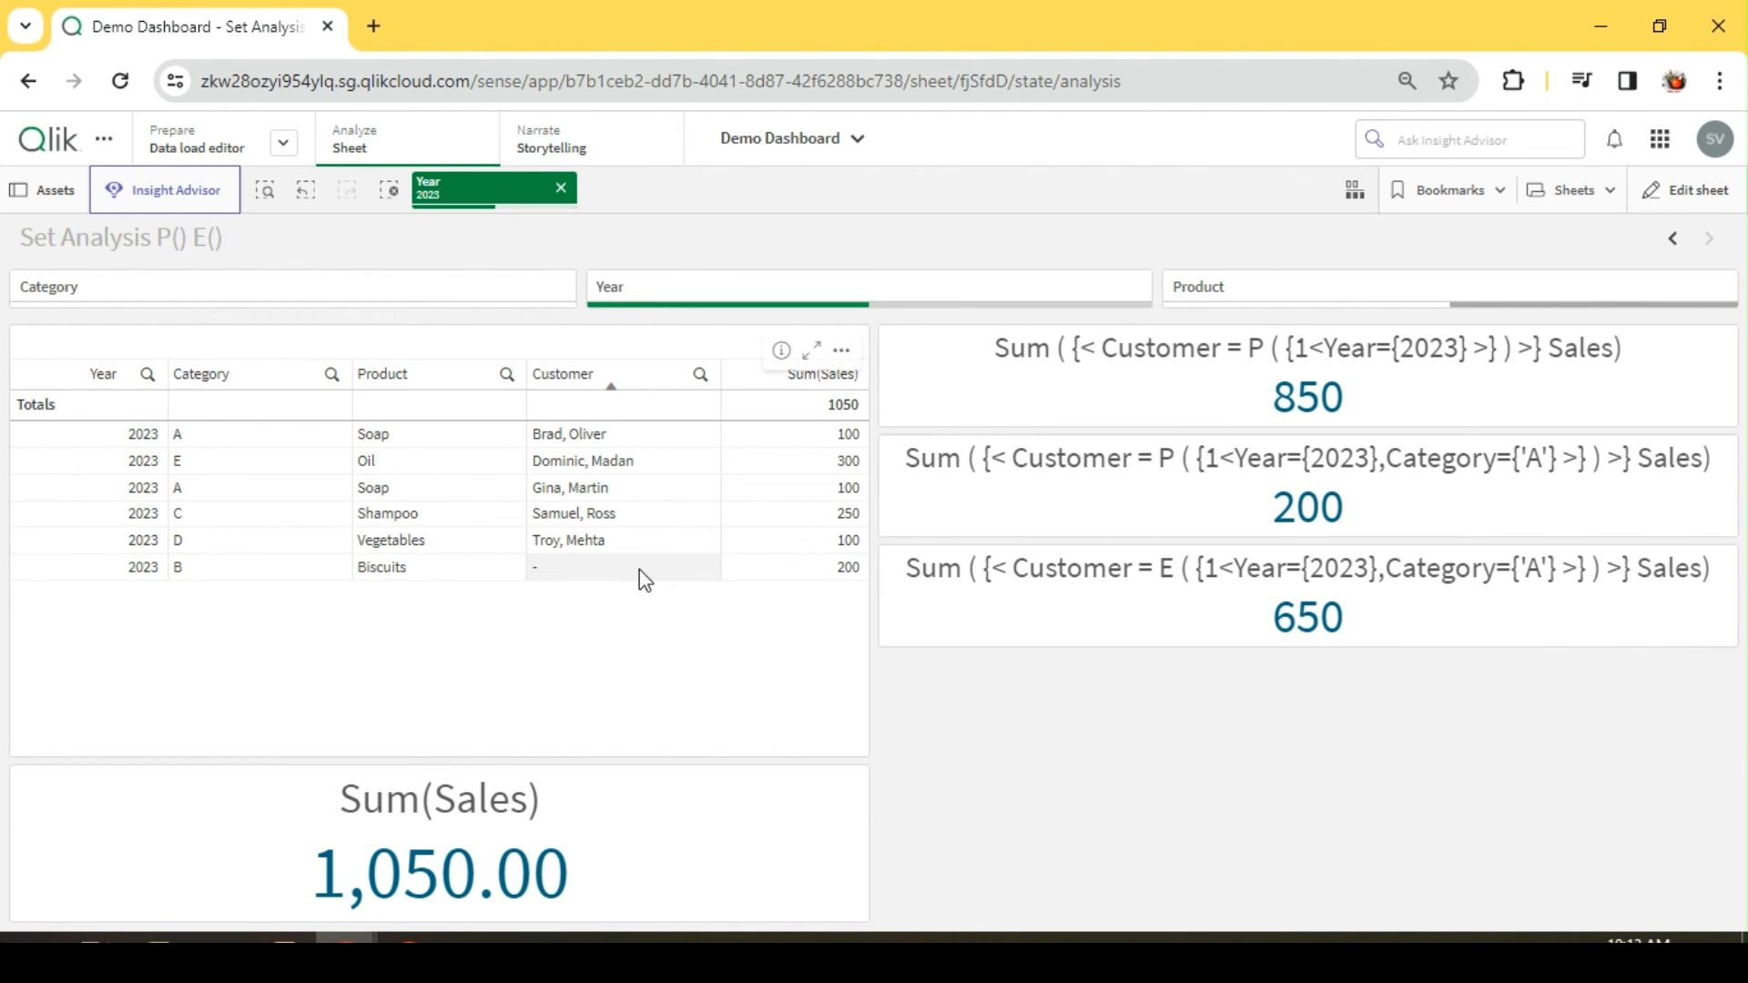
Step: Filter the table to category A again to compare the P() and E() KPIs
click(223, 434)
click(759, 241)
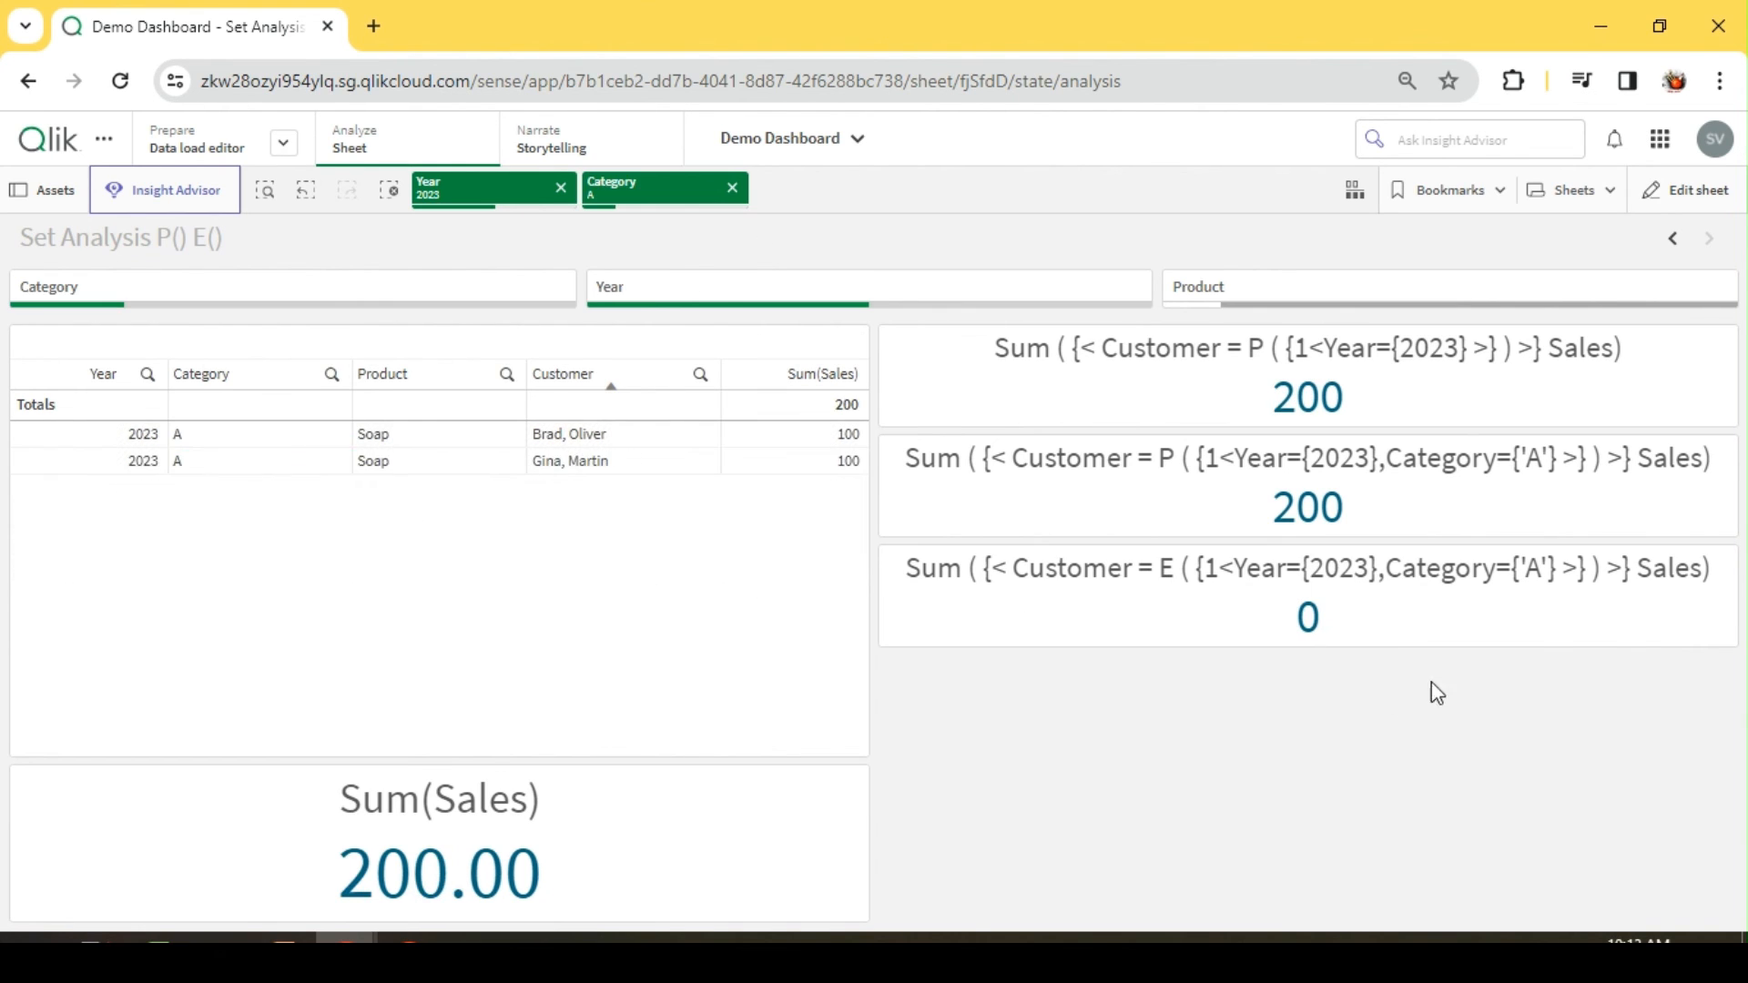
Step: Clear the category A selection and filter the sheet to category E to compare the P() and E() KPIs
click(732, 187)
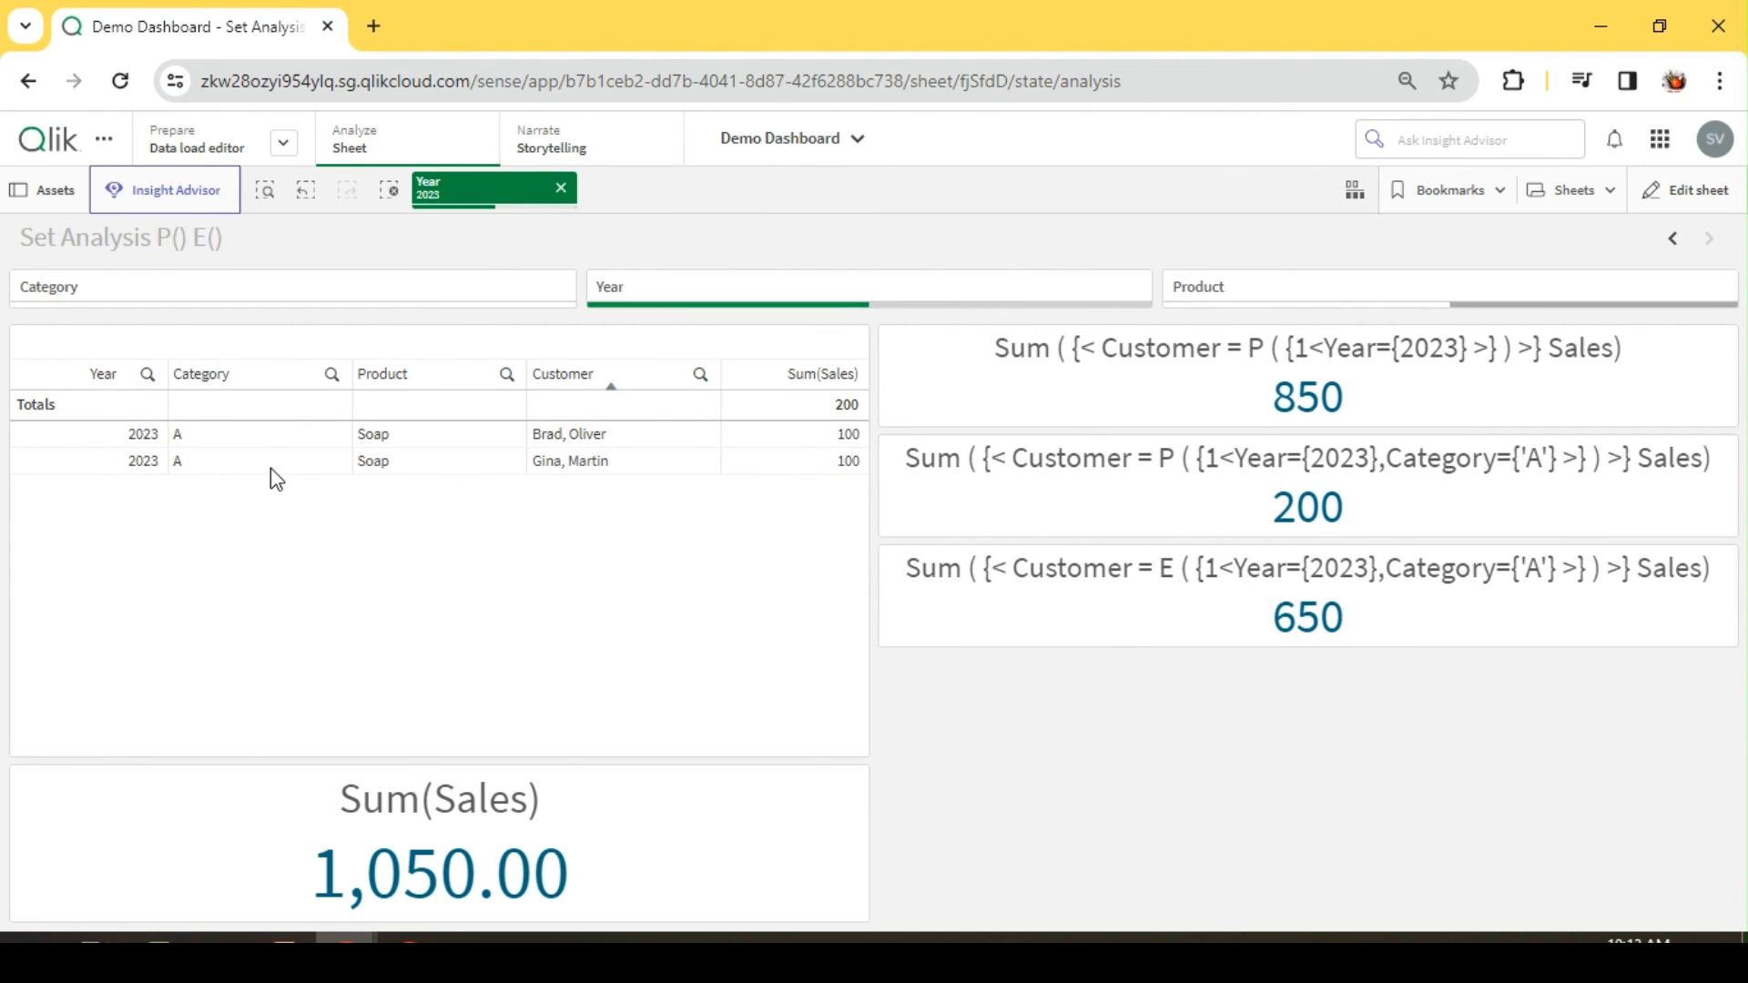
click(202, 464)
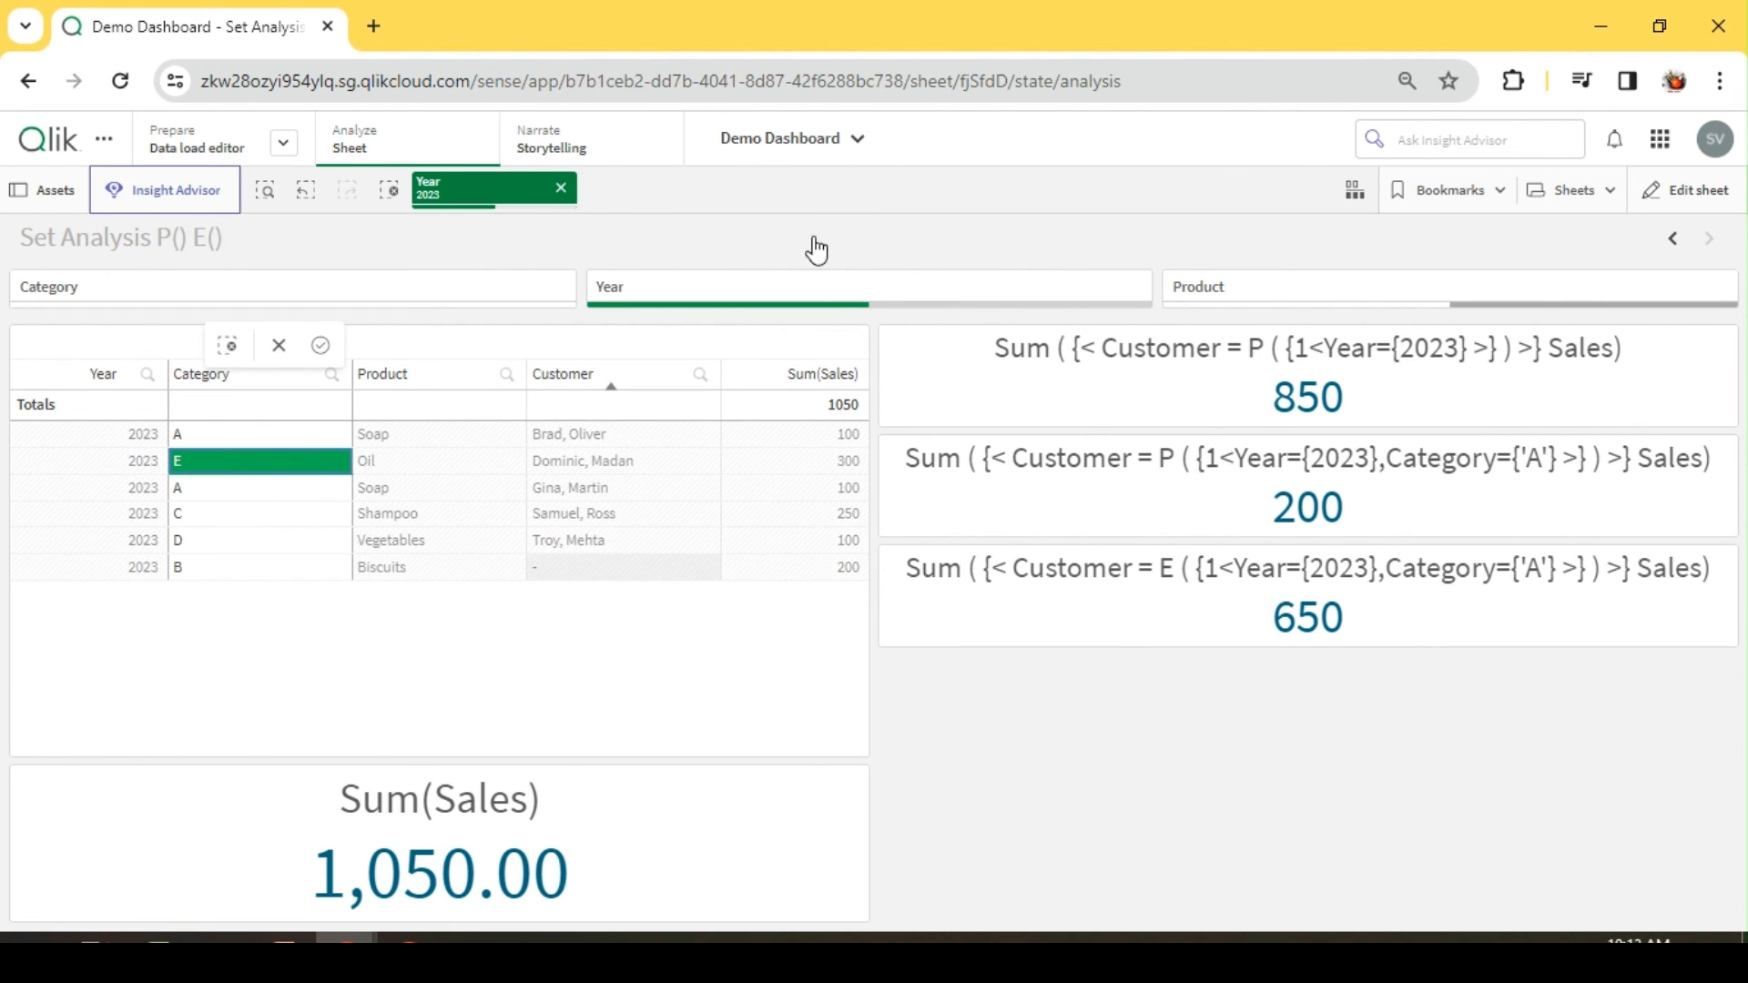
click(733, 188)
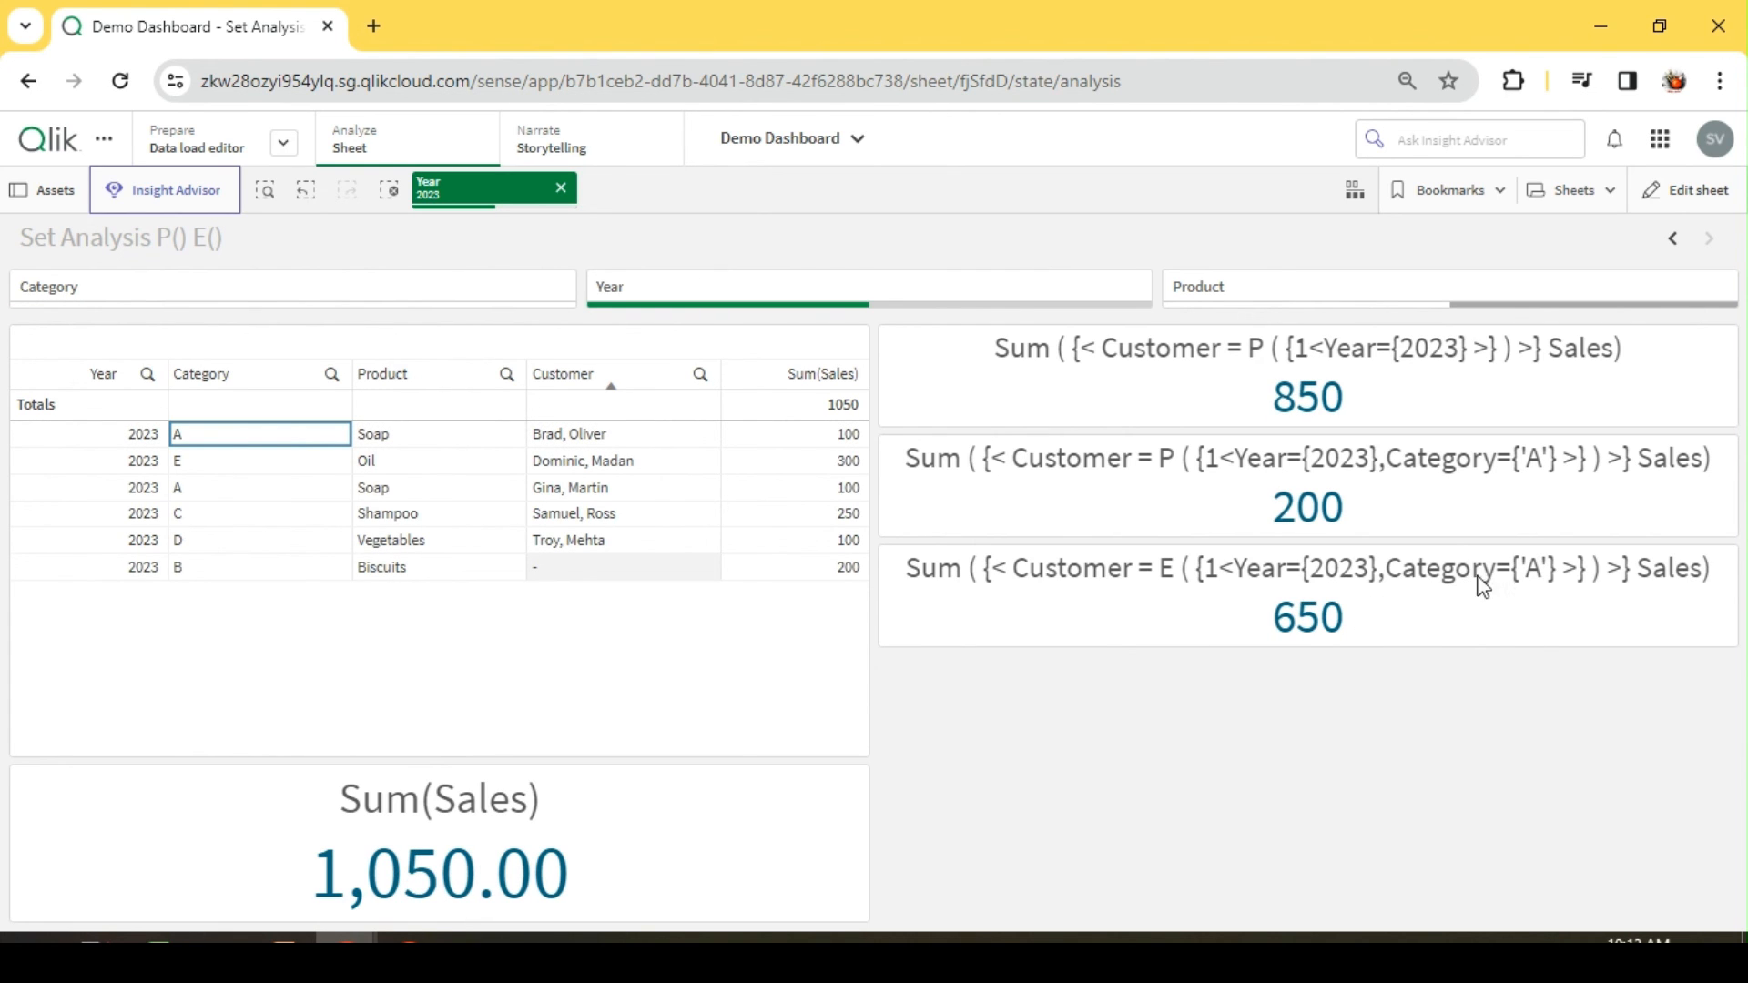
click(194, 463)
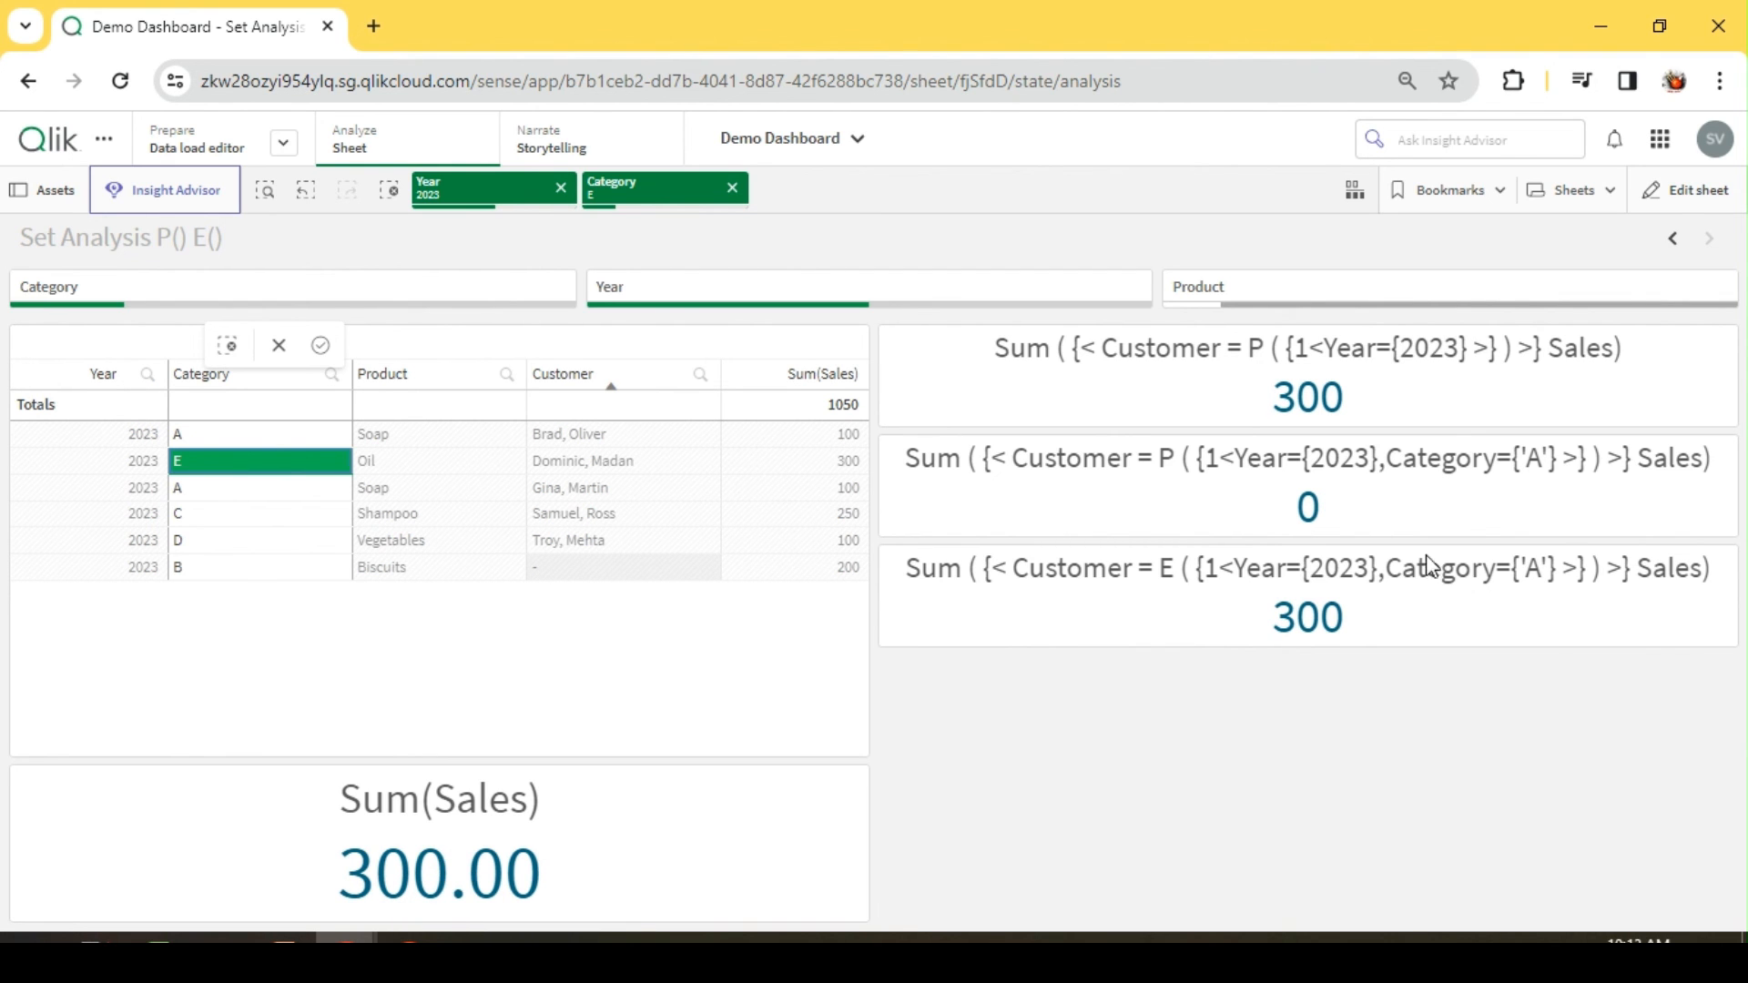
click(1486, 619)
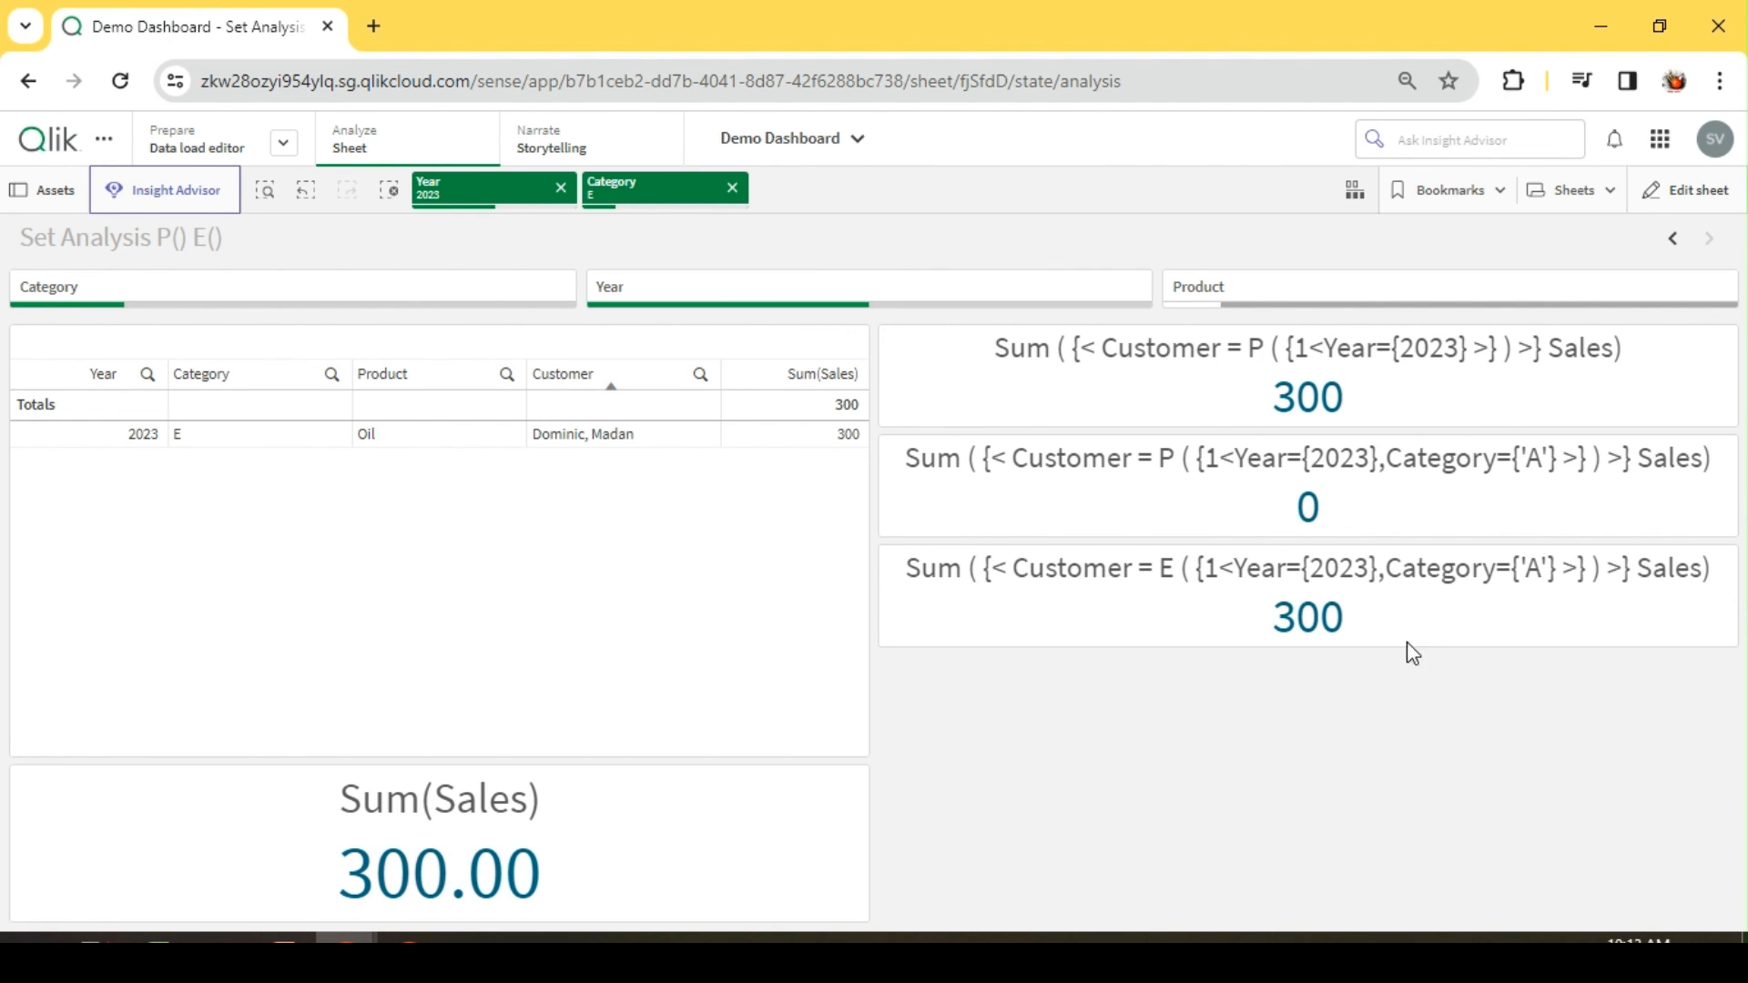
Step: Add category B to the table's Category selection alongside E to check the E() KPI
click(333, 374)
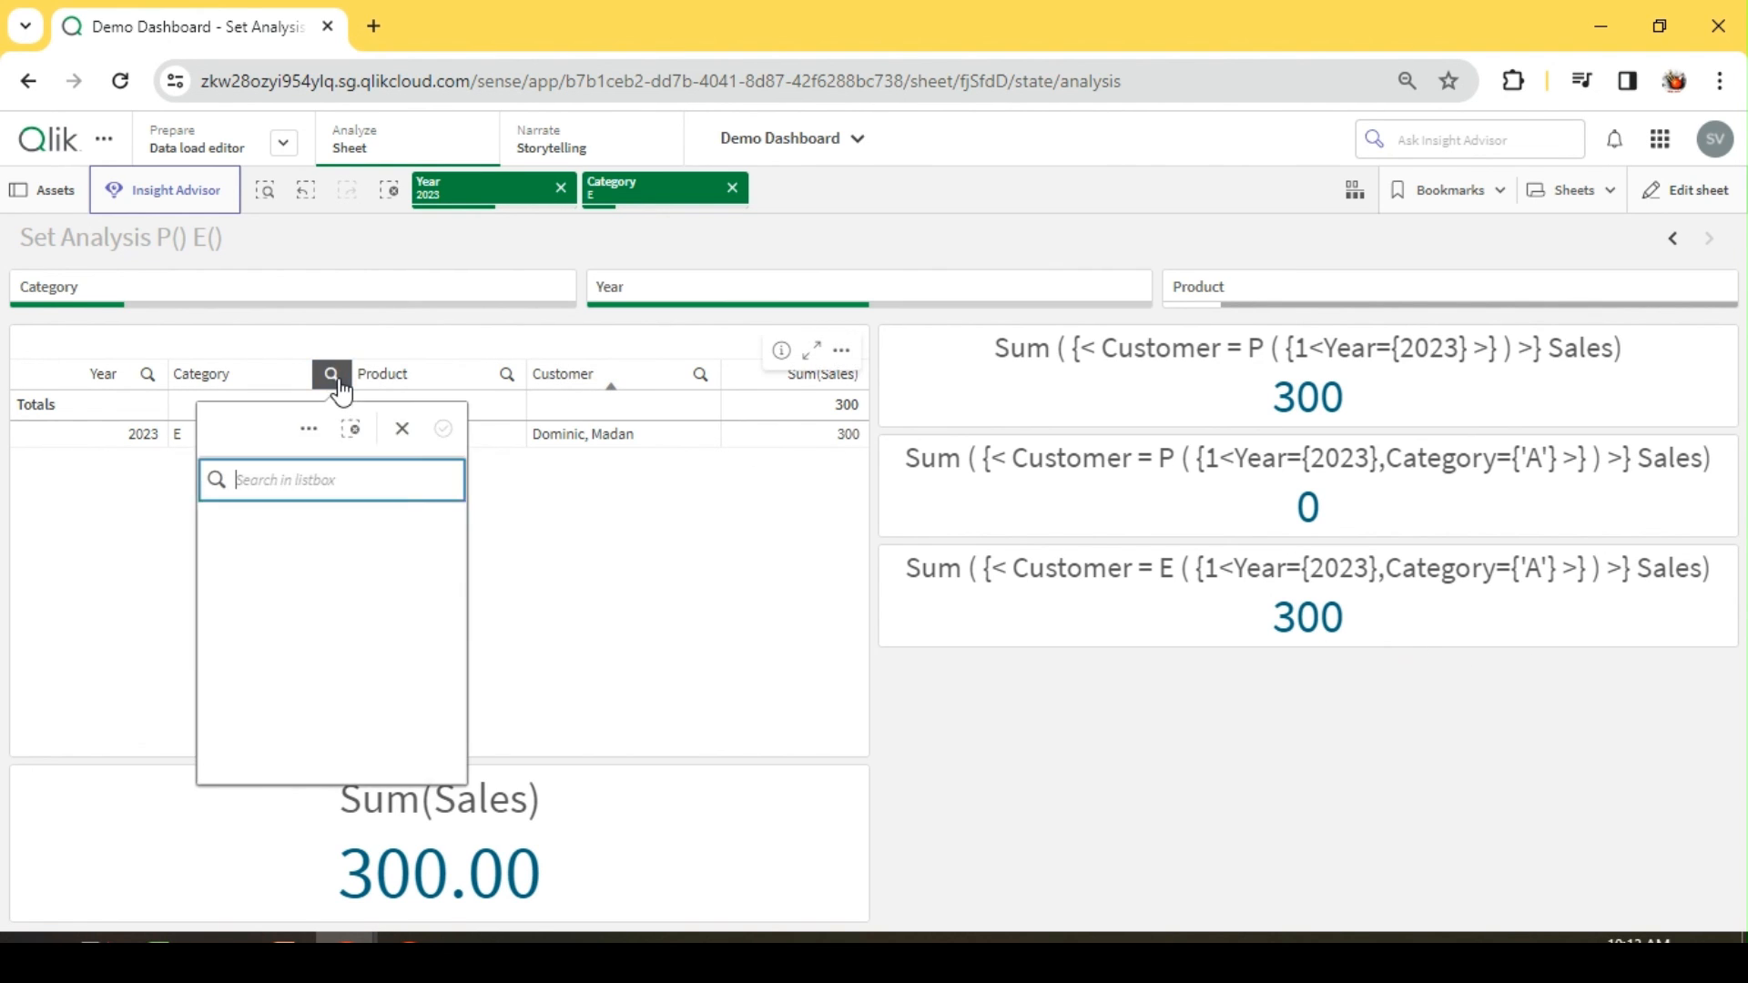
click(240, 592)
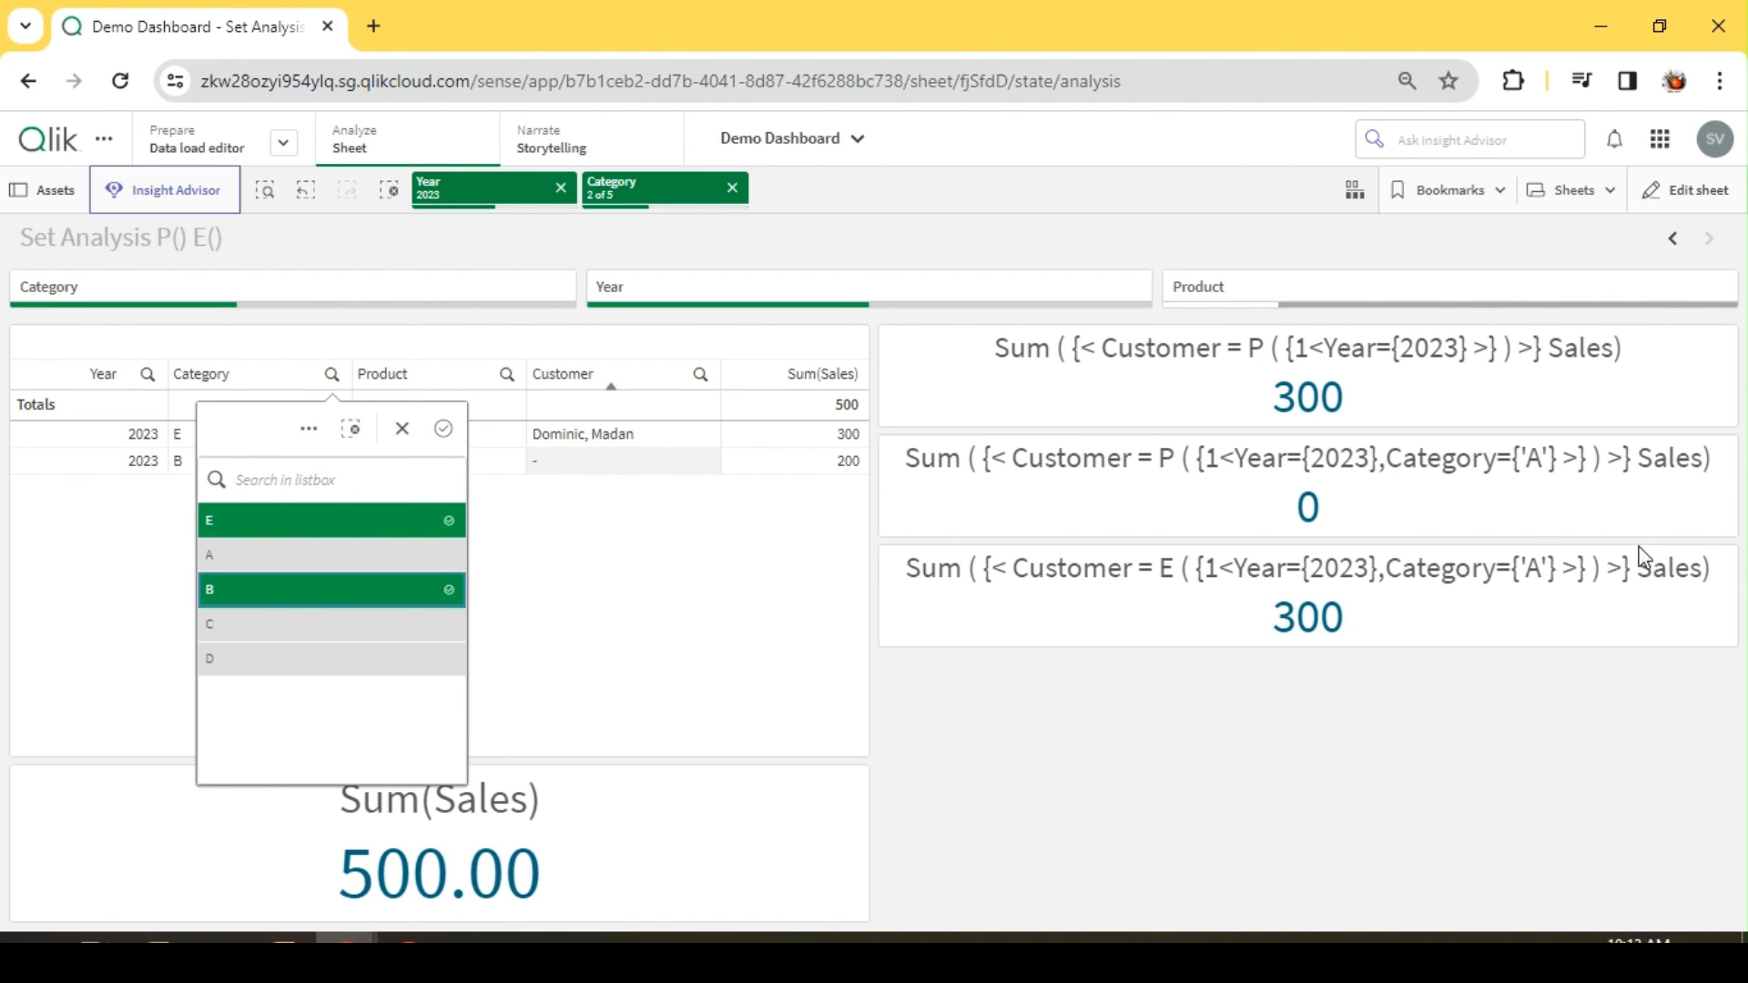
click(1308, 703)
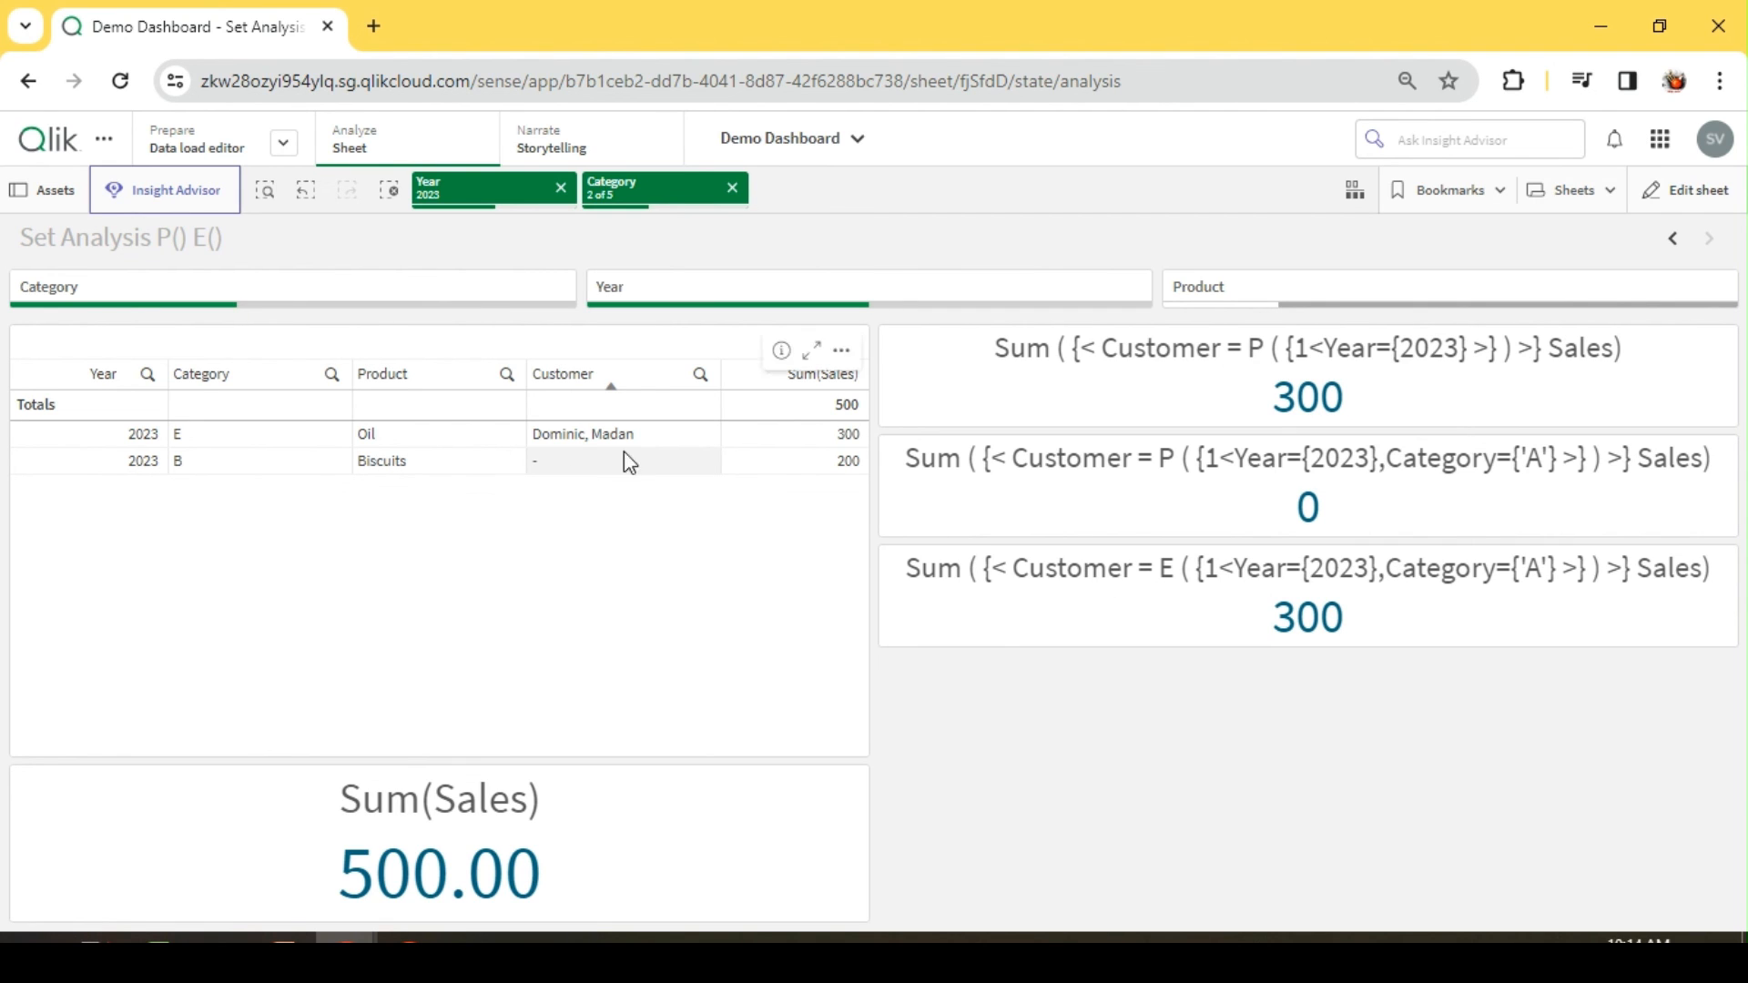
Step: Remove category B from the Category selection and add categories C and D alongside E
click(331, 374)
click(217, 517)
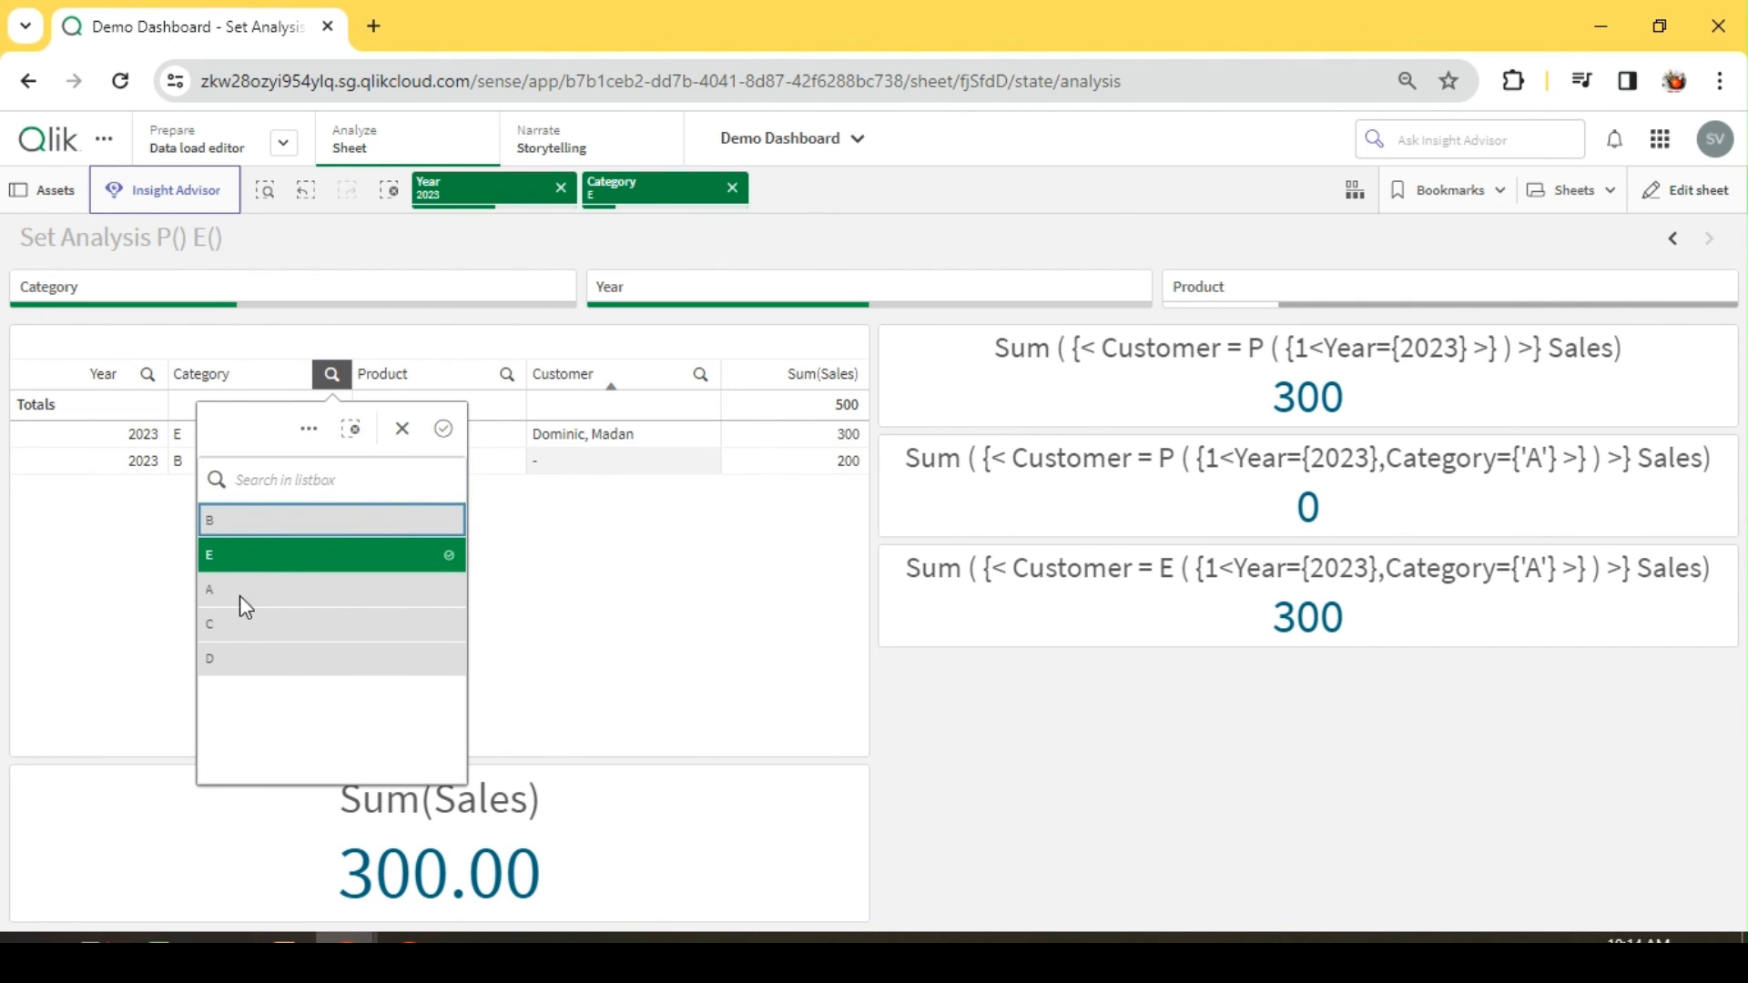
click(239, 621)
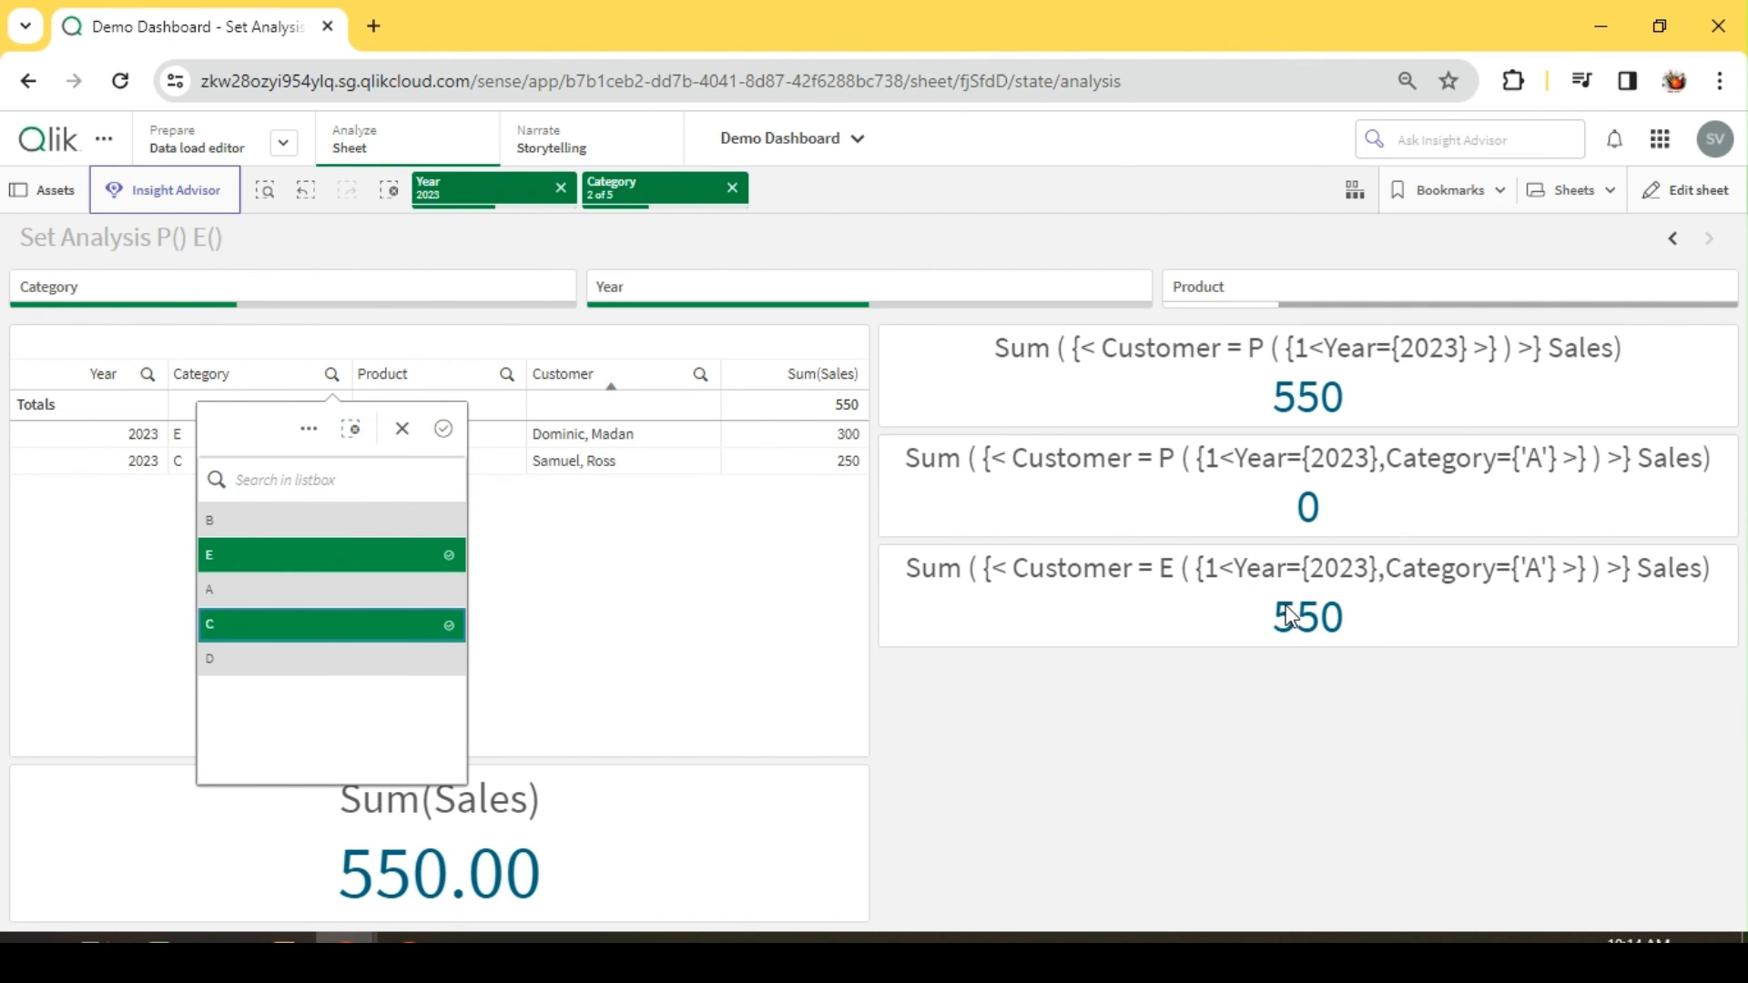
click(244, 668)
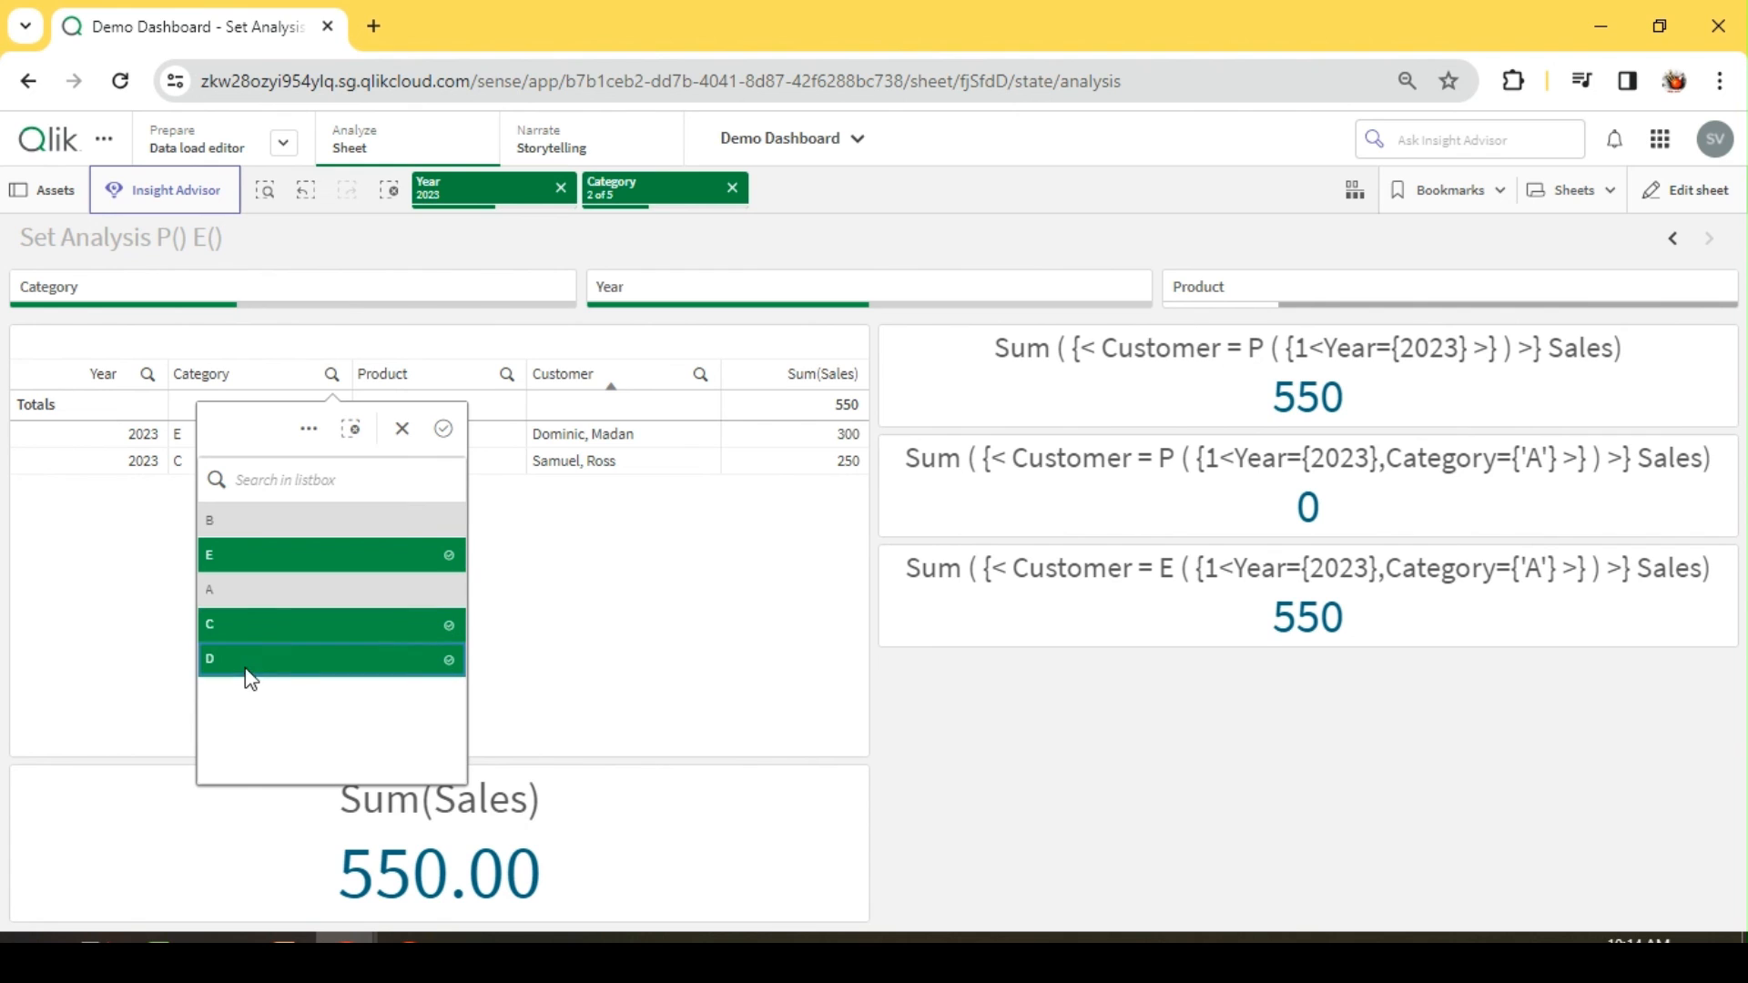
click(1511, 664)
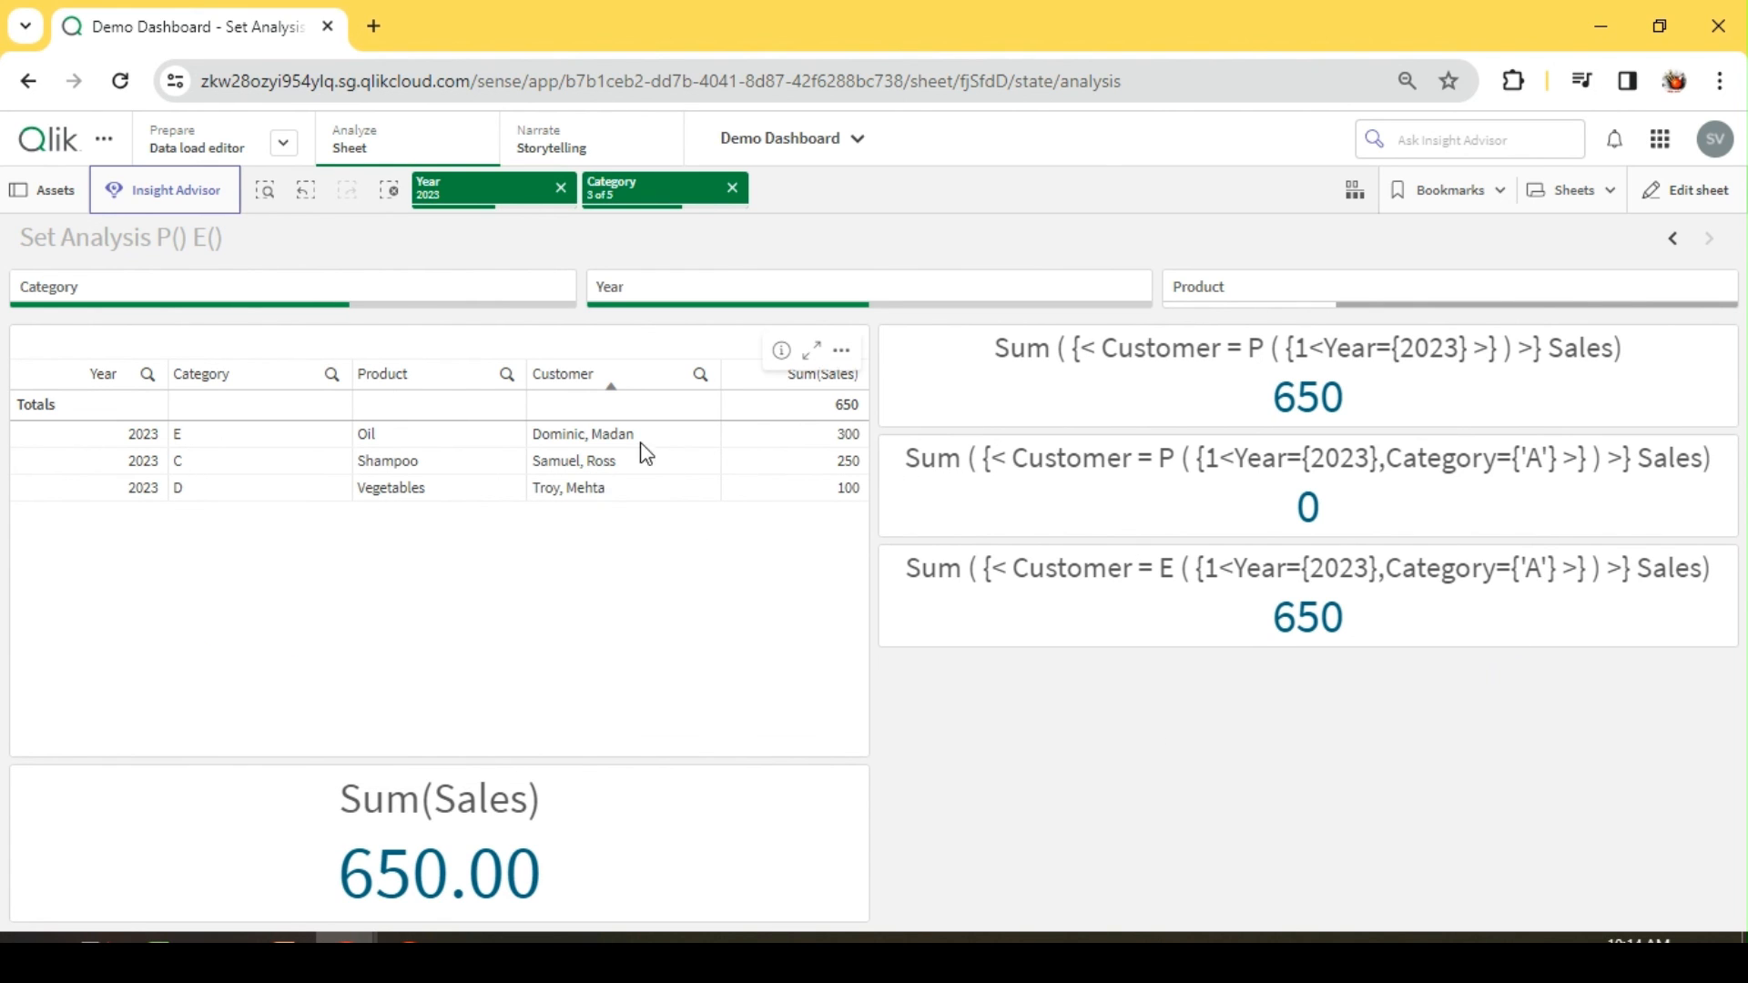